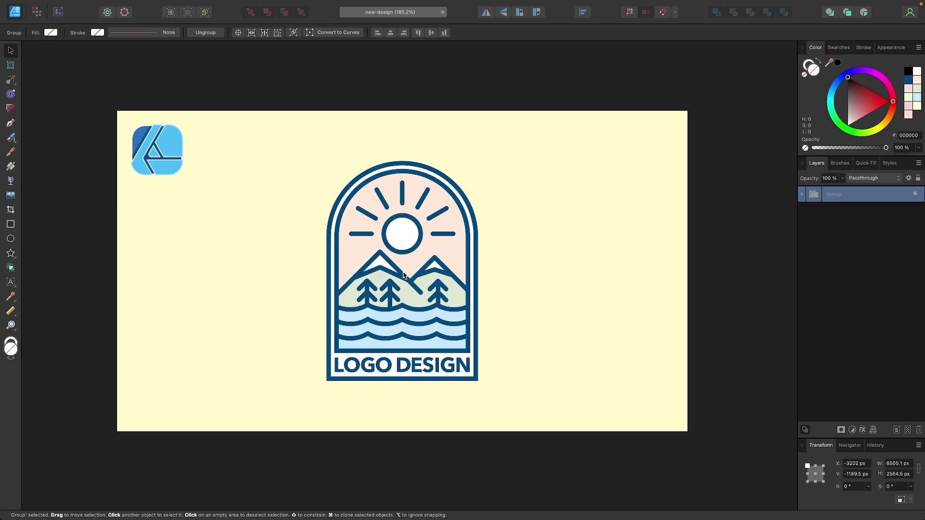
Step: Create a new document of 1920 × 1080 px at 72 DPI
left_click(99, 5)
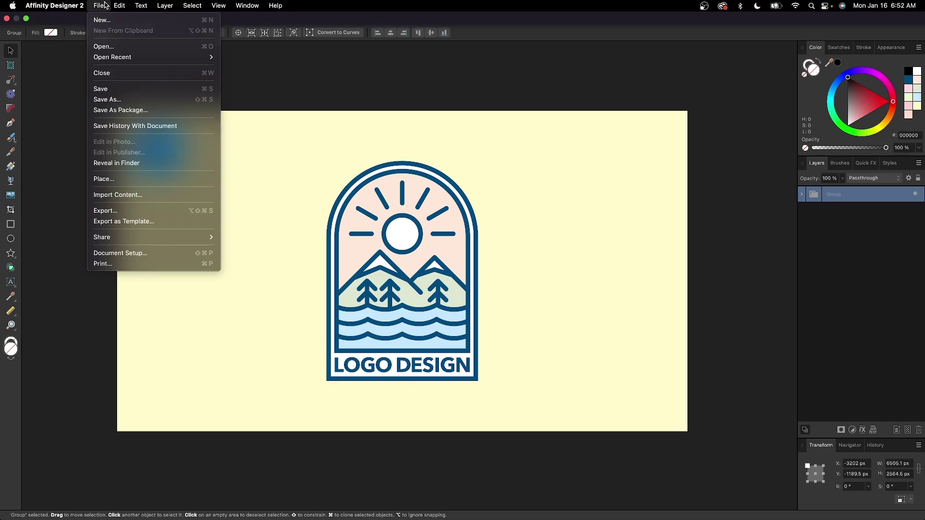
left_click(105, 20)
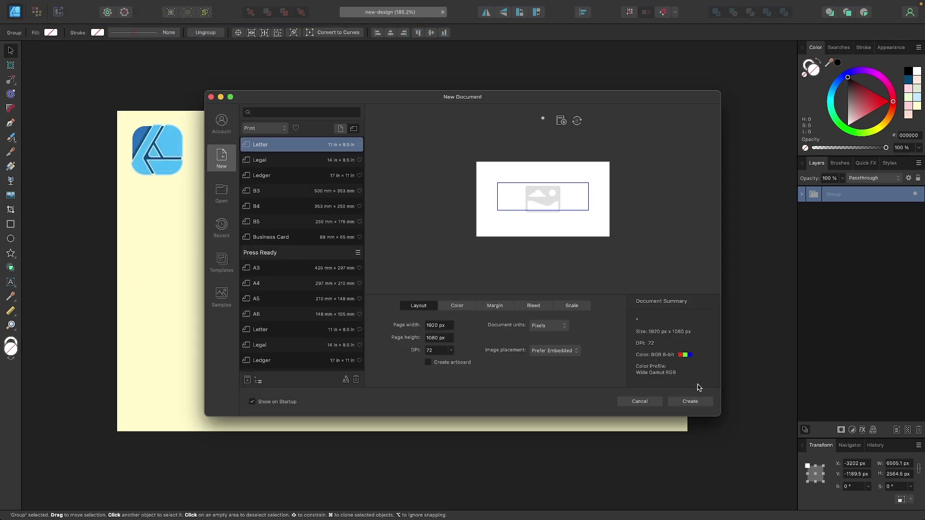
left_click(690, 401)
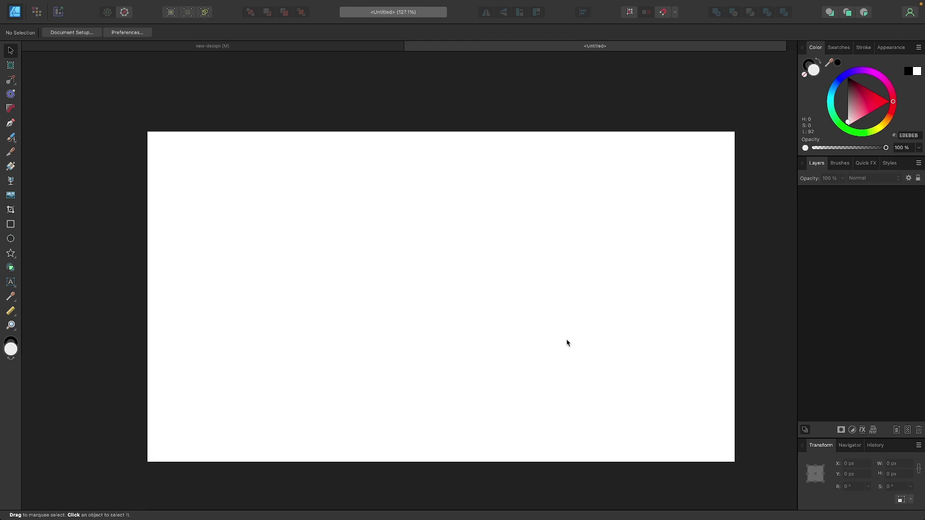
Step: After checking the reference logo in new-design, draw an upright rectangle about 369 × 569 px near the middle of the blank page
left_click(295, 46)
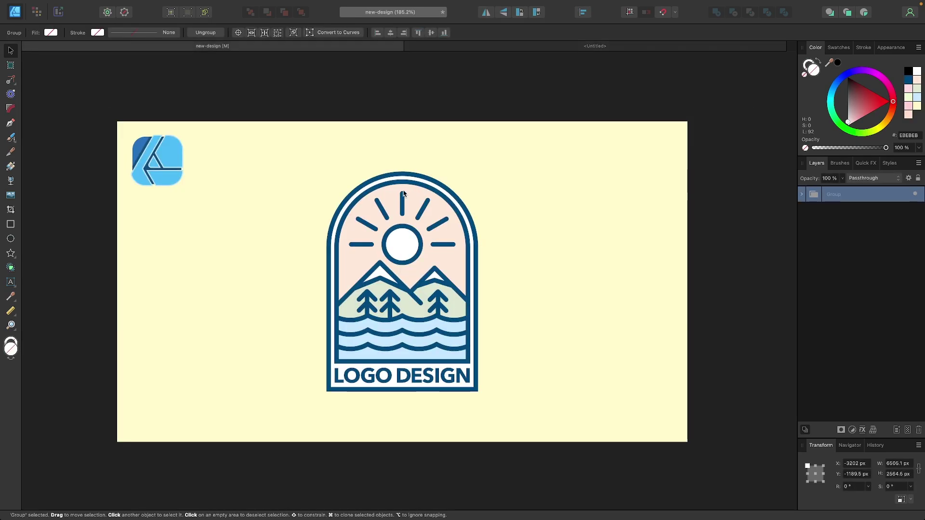
left_click(532, 48)
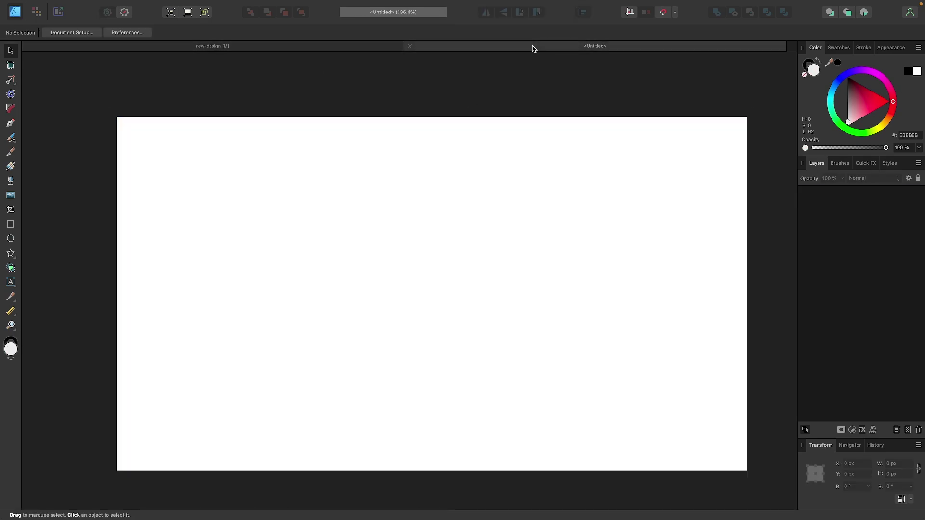
left_click(10, 226)
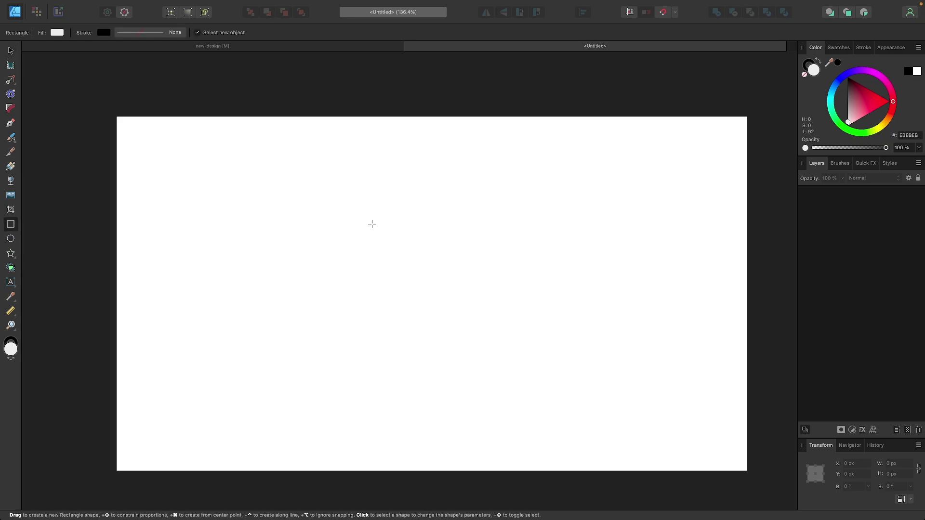
left_click_drag(366, 199, 459, 384)
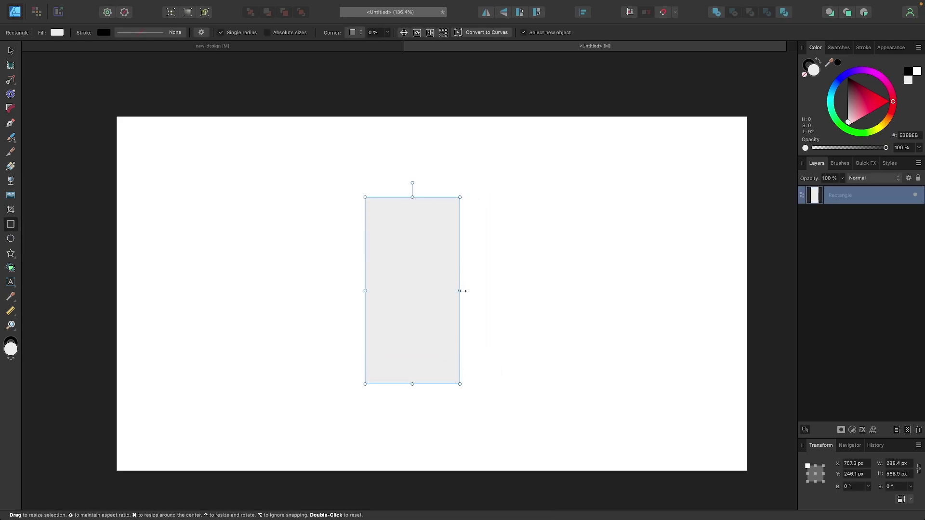
left_click_drag(462, 291, 488, 291)
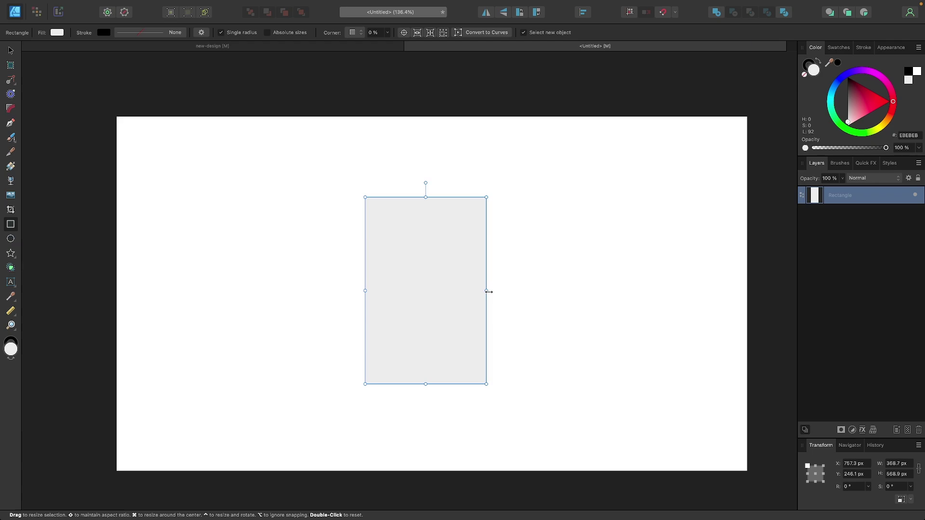
Step: Remove the rectangle's fill and set its stroke width to 10 pt
scroll(489, 292, "up", 2)
scroll(488, 291, "down", 2)
scroll(488, 291, "up", 1)
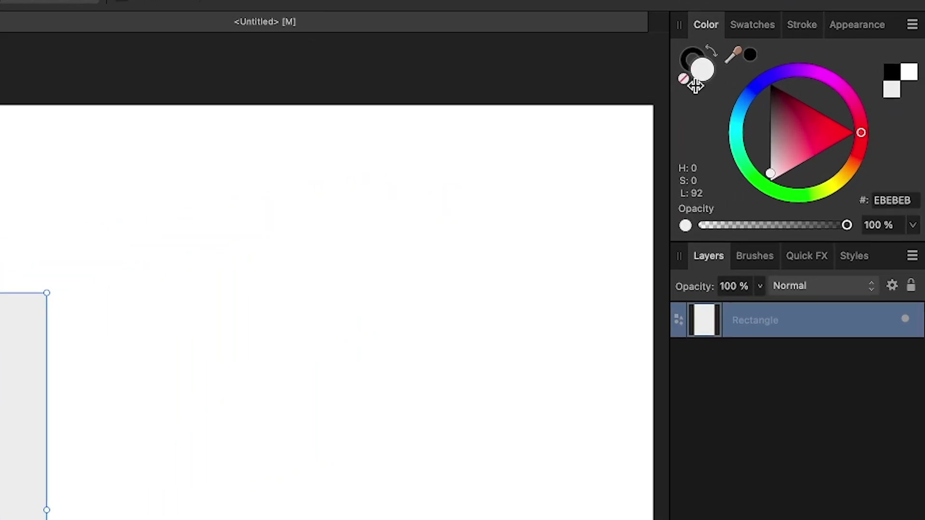
left_click(814, 69)
left_click(702, 69)
left_click(683, 79)
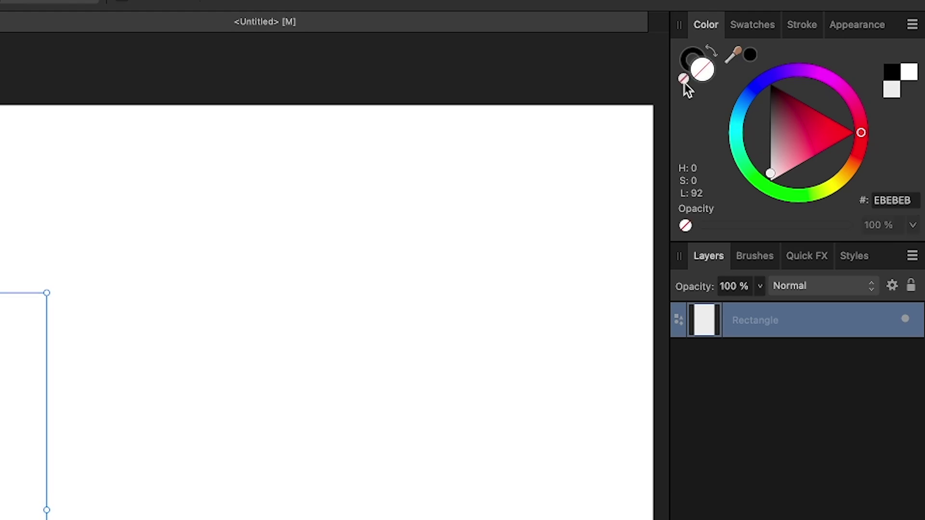
left_click(807, 25)
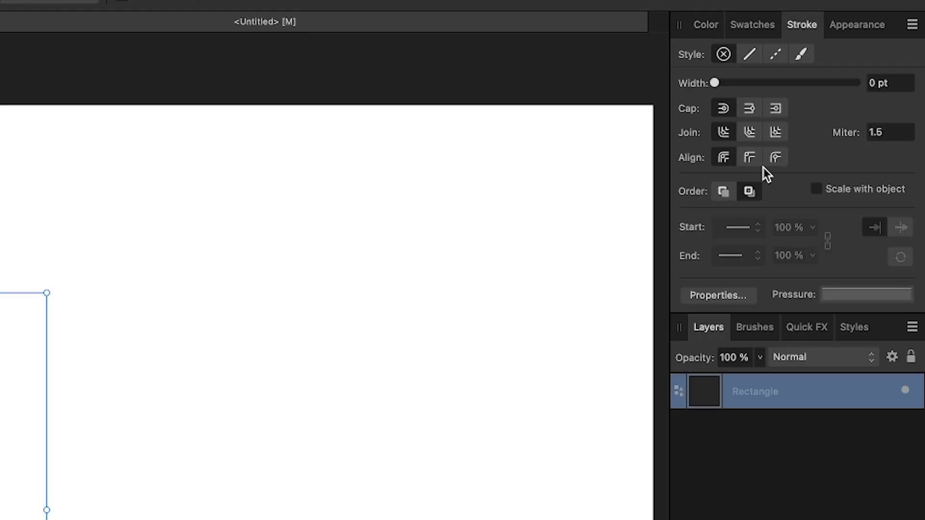
mouse_move(717, 83)
left_mouse_down()
mouse_move(789, 84)
mouse_move(763, 84)
mouse_move(772, 84)
left_mouse_up()
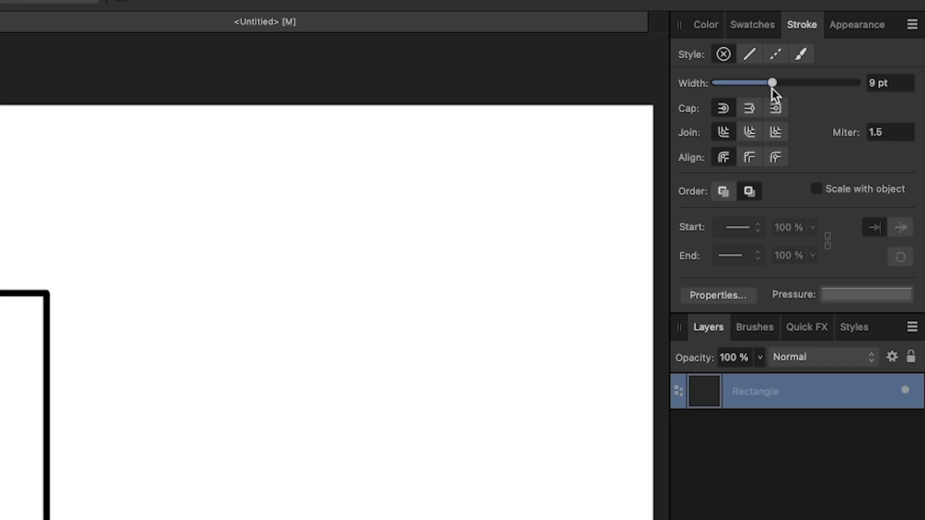
left_click(899, 84)
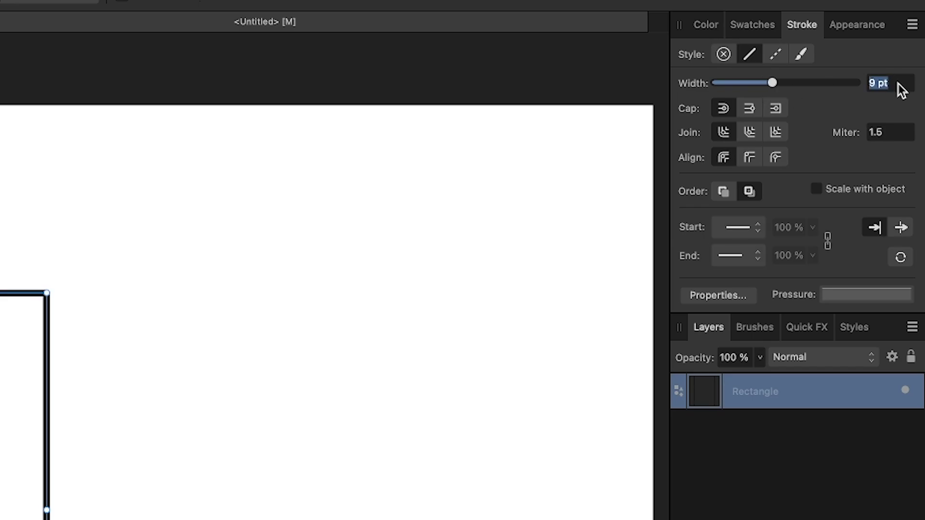
type("10")
key("Return")
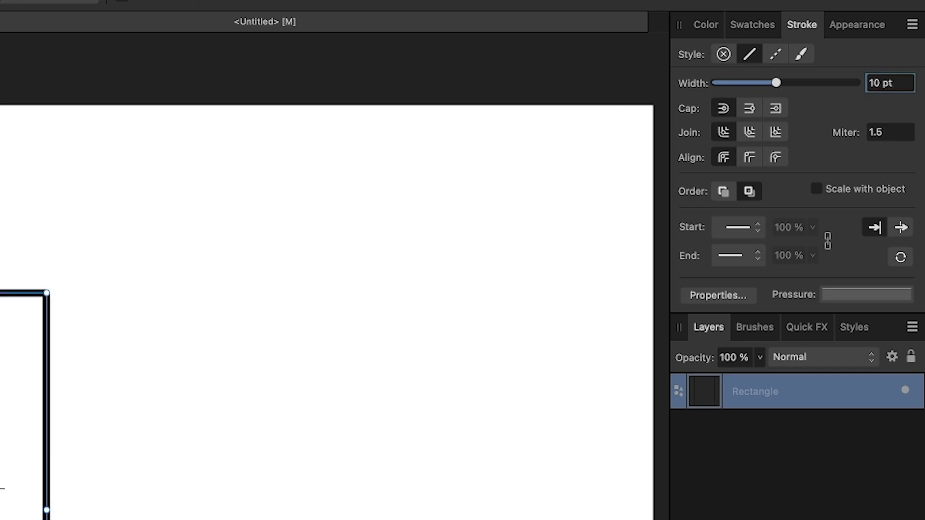
Step: Change the rectangle's stroke join to Miter Join so its outline has sharp corners
scroll(487, 392, "up", 5)
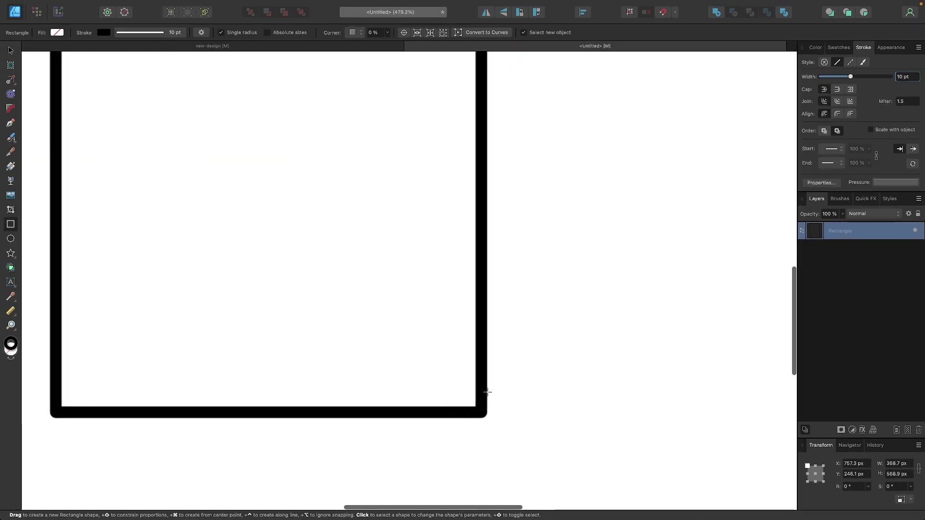
scroll(487, 392, "up", 2)
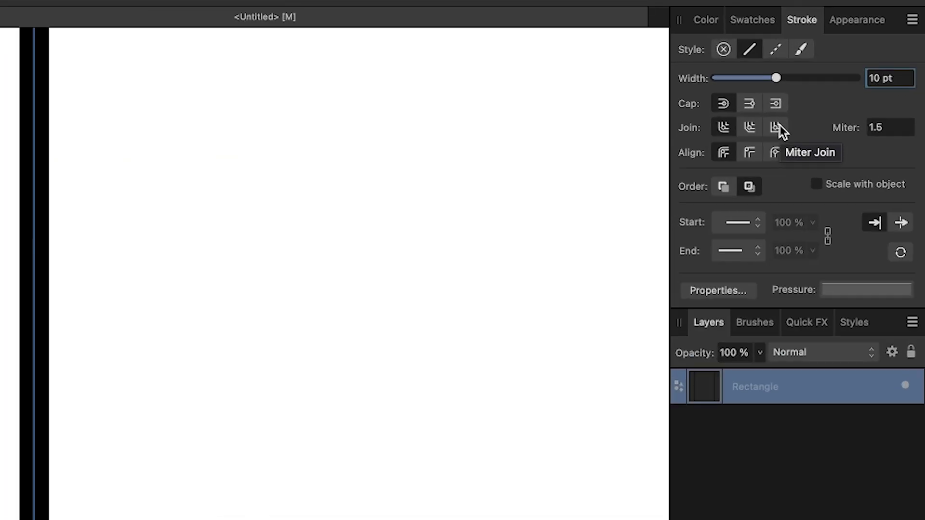
left_click(851, 102)
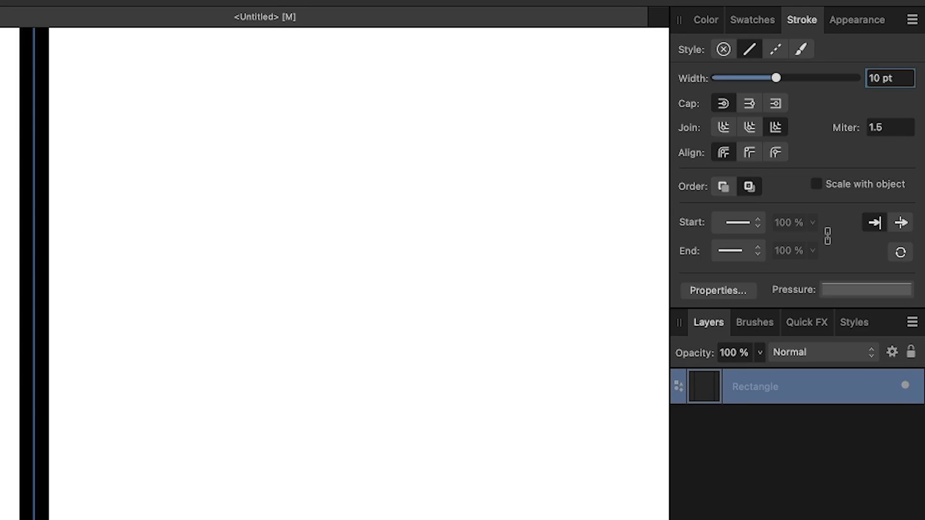
scroll(498, 399, "down", 4)
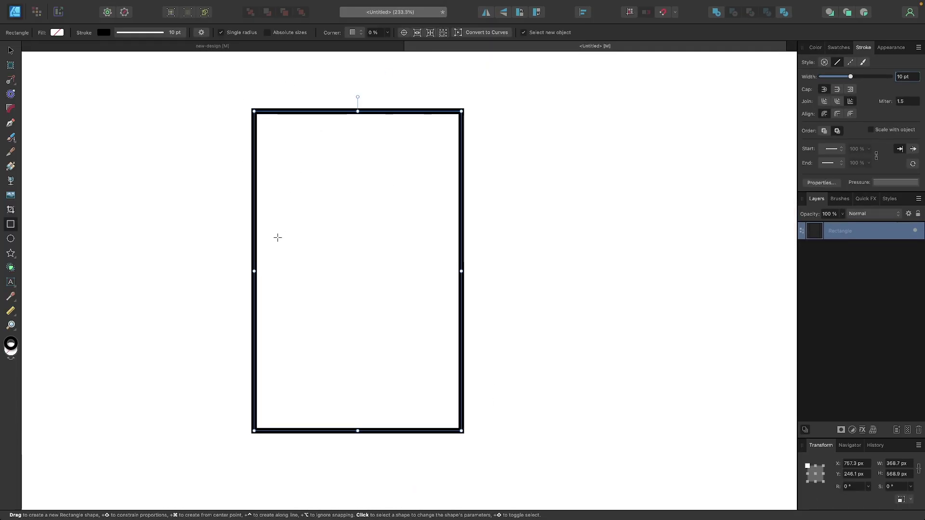
scroll(277, 237, "down", 3)
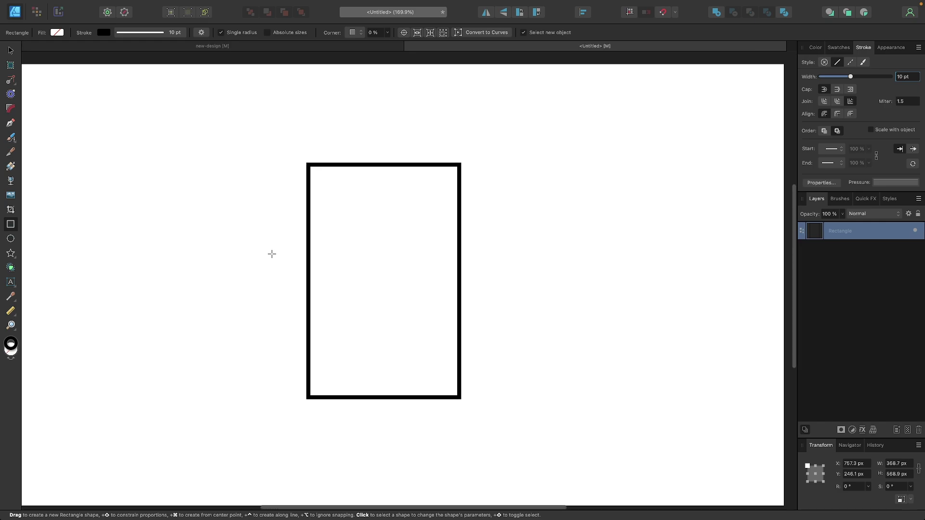
Step: Round the rectangle's two upper corners to the maximum with the Corner tool, forming a semicircular arch
left_click(10, 109)
left_click_drag(552, 214, 243, 121)
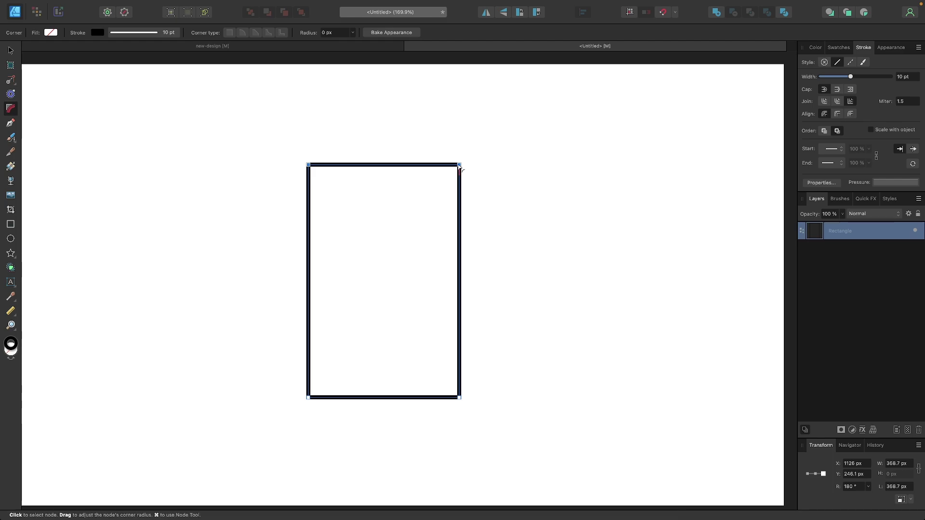
left_click_drag(459, 167, 215, 311)
key("a")
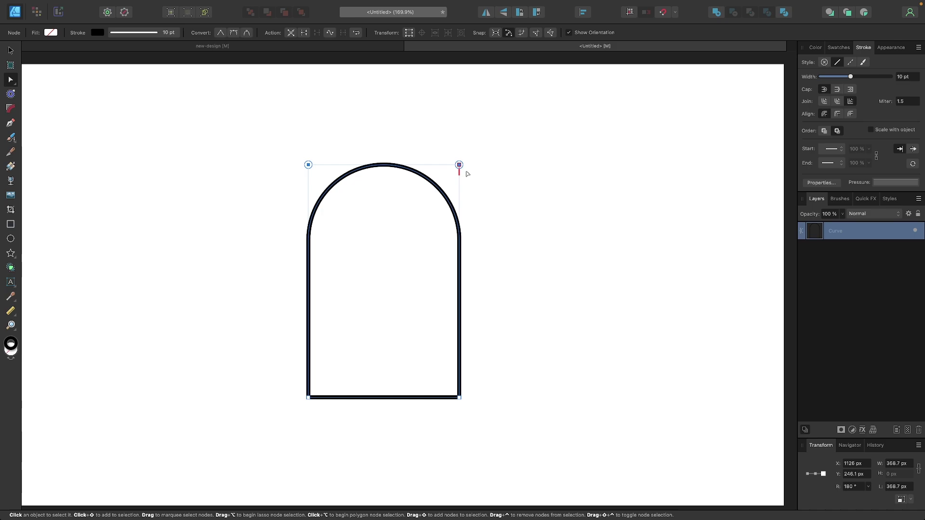
Step: Check the arch against the reference logo in new-design, then duplicate the arch curve in the untitled document
left_click(362, 47)
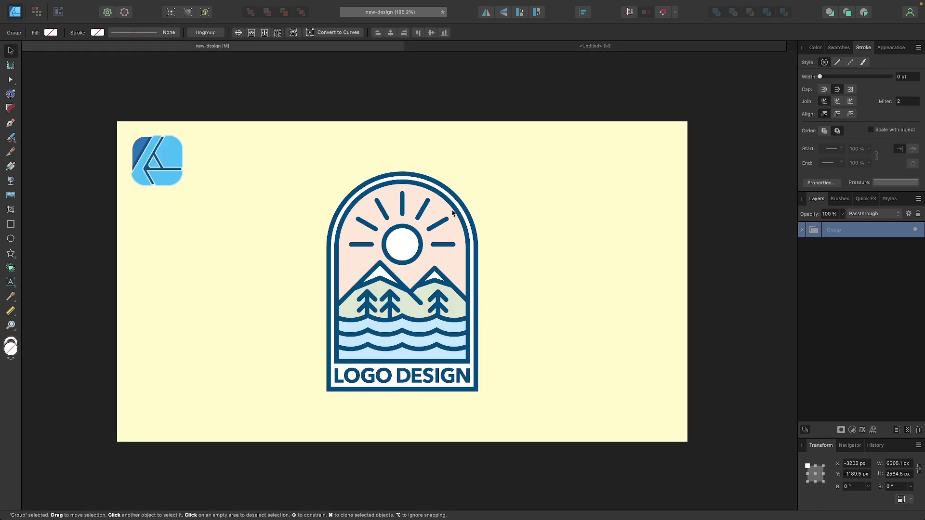
left_click(474, 45)
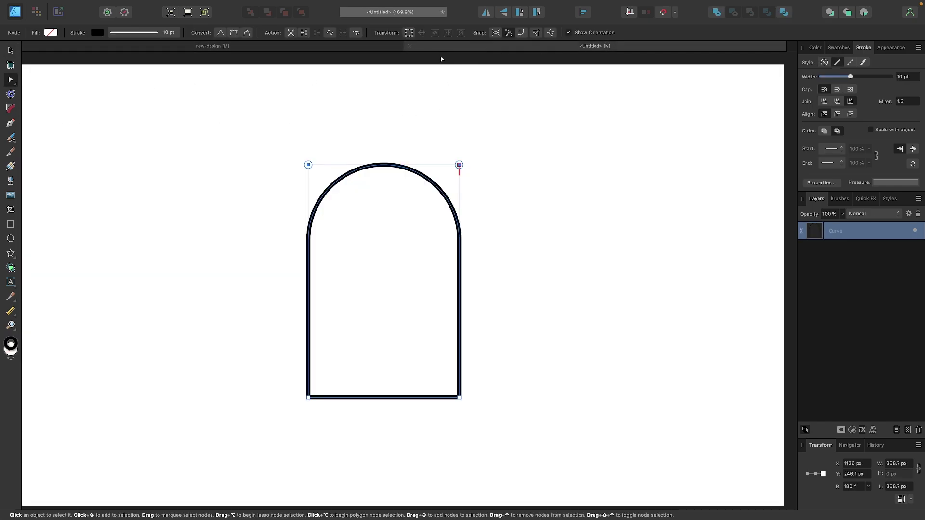
left_click(10, 52)
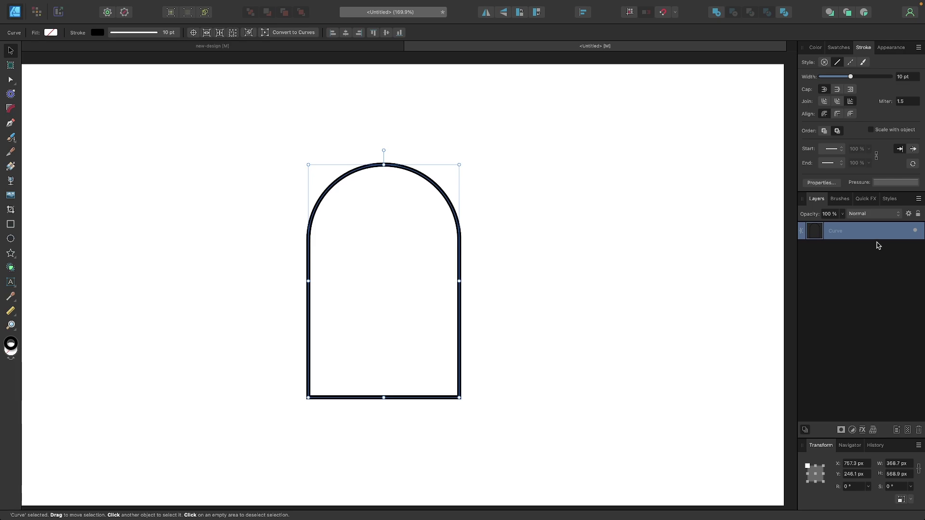
right_click(861, 238)
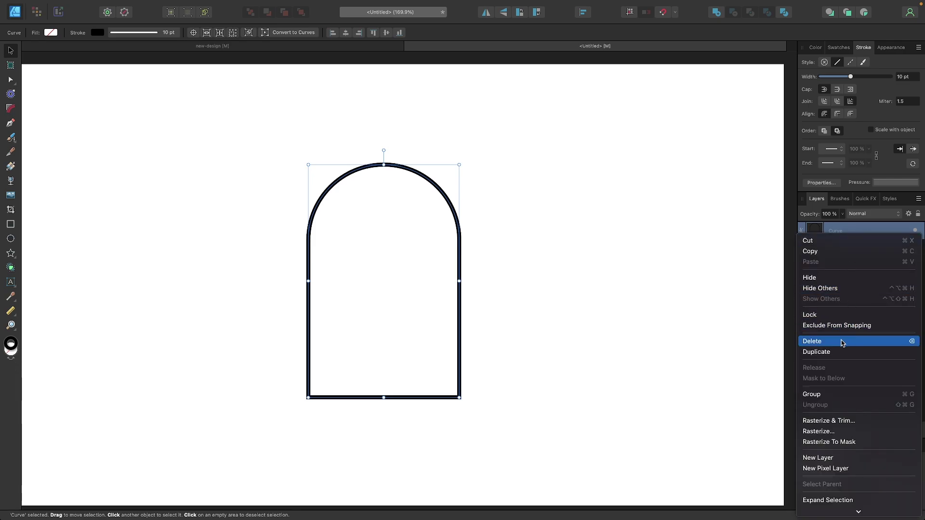
left_click(825, 352)
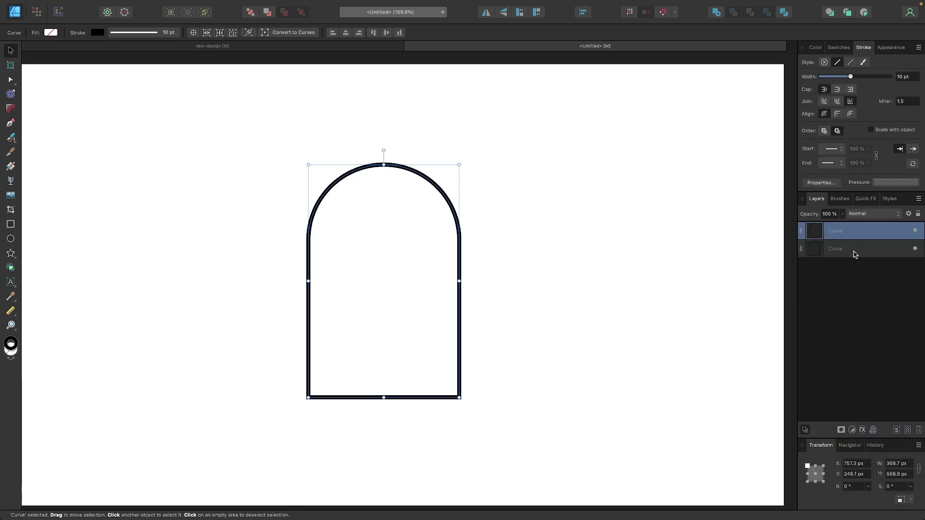
Step: Offset the lower arch copy outward with the Contour tool by a radius of about 17 px
left_click(858, 250)
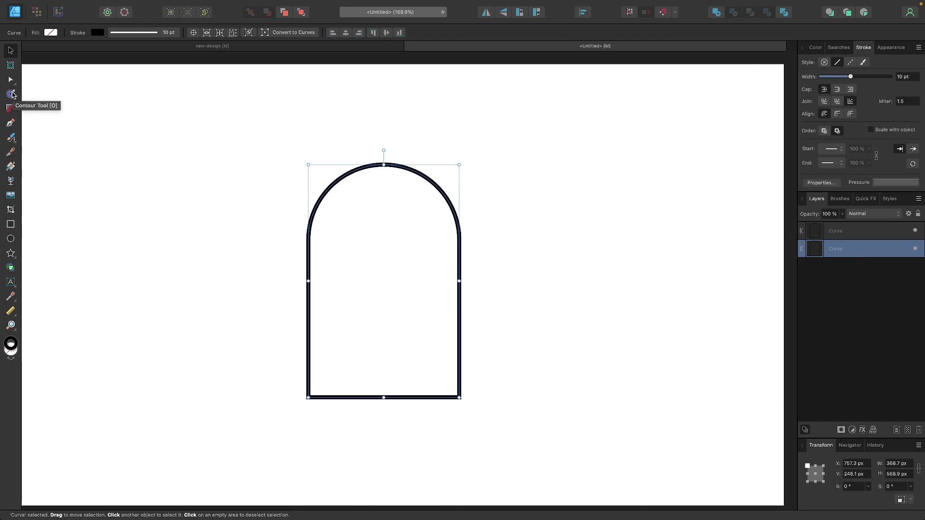
left_click(11, 94)
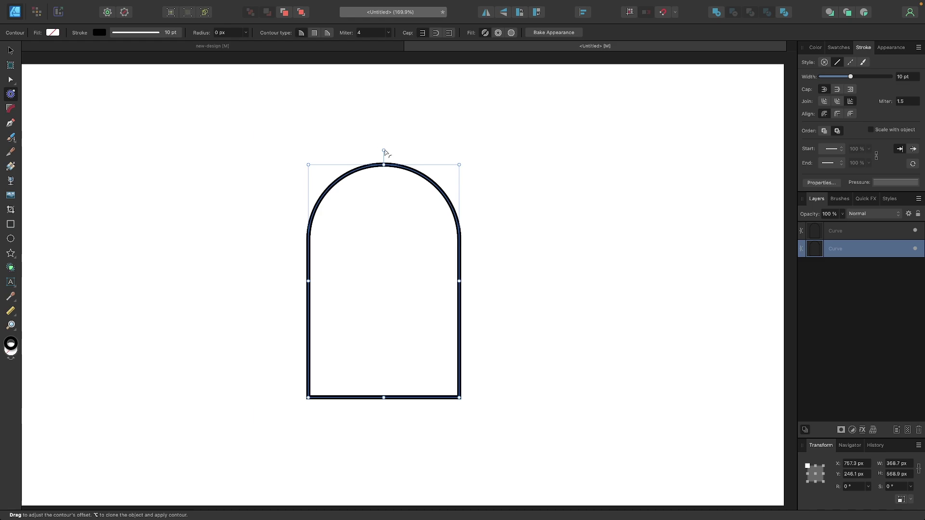
mouse_move(383, 152)
left_mouse_down()
mouse_move(385, 141)
mouse_move(390, 150)
left_mouse_up()
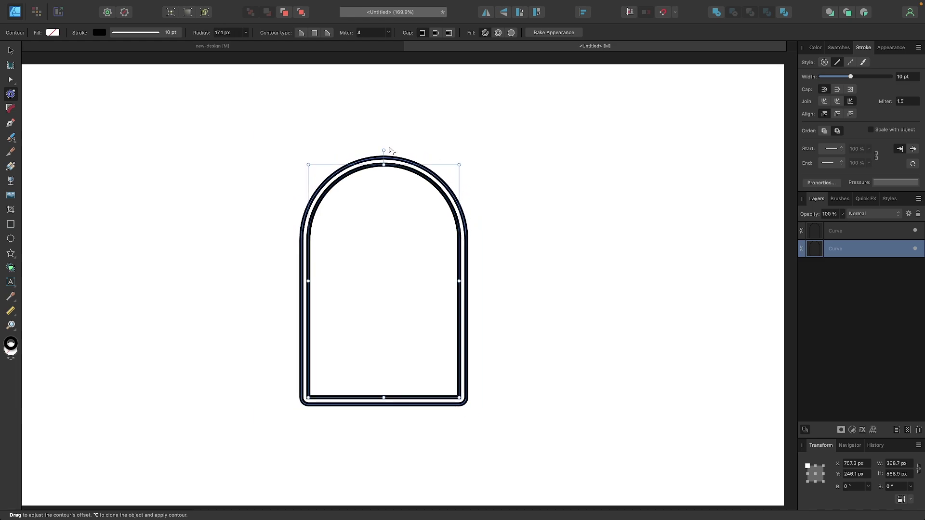
Step: Set the outer arch's contour type to Miter Joins to square off its lower corners
scroll(345, 439, "up", 5)
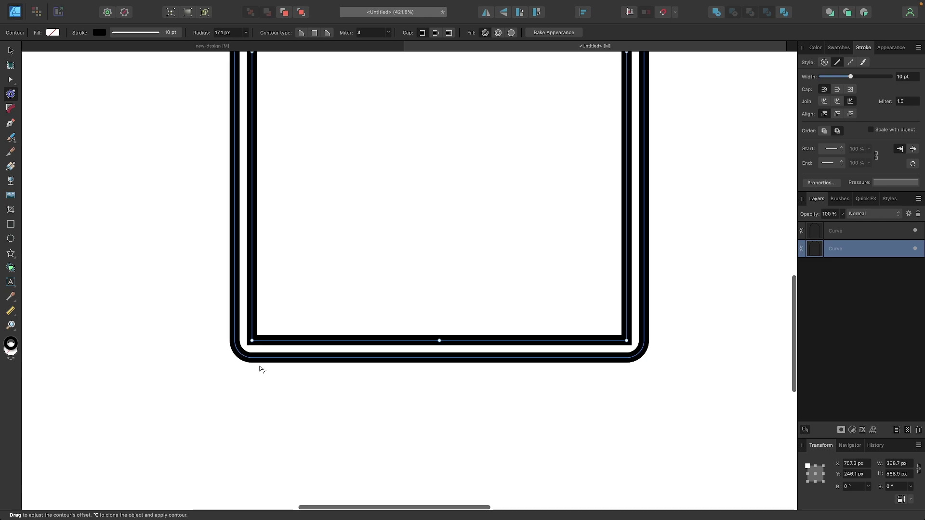
scroll(270, 369, "down", 3)
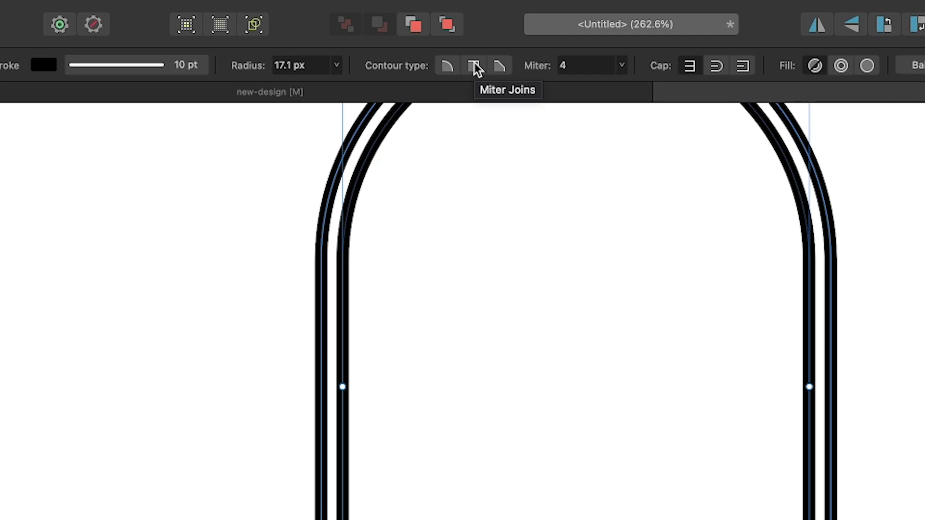
left_click(476, 69)
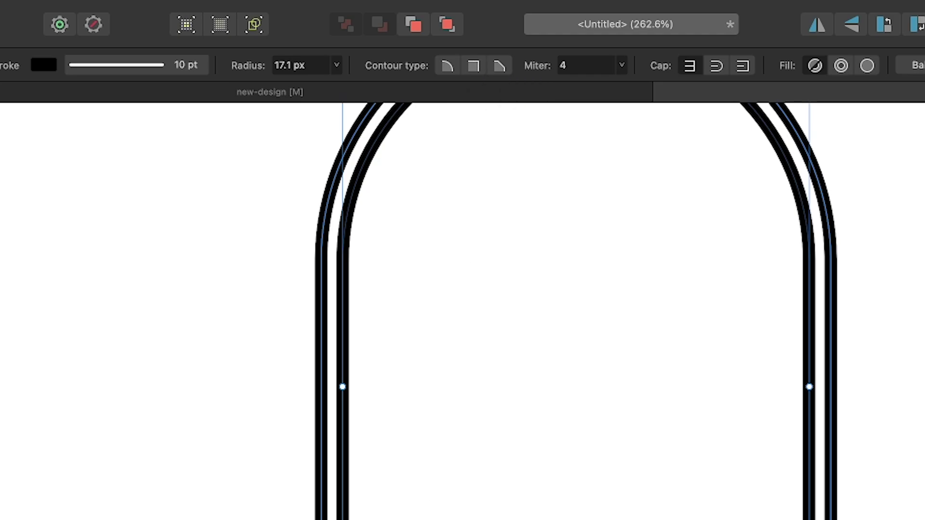
scroll(272, 369, "up", 2)
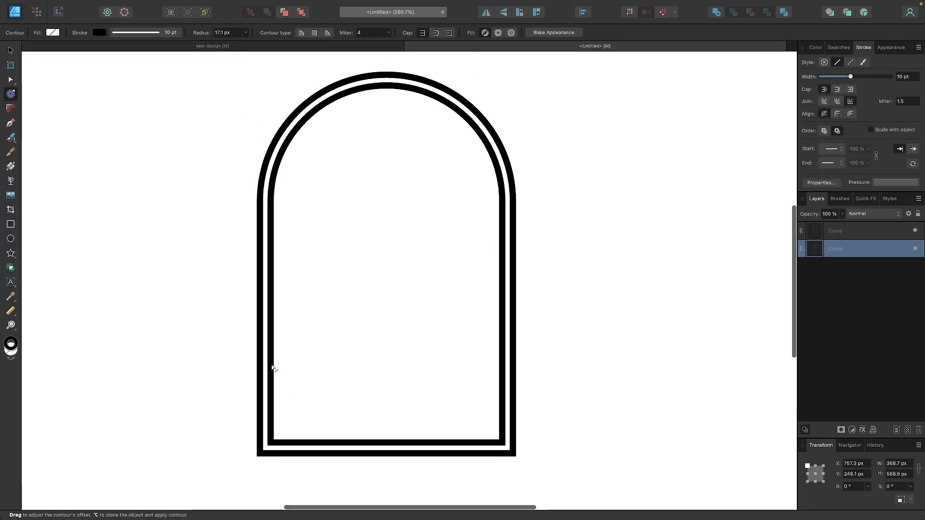
scroll(272, 368, "down", 2)
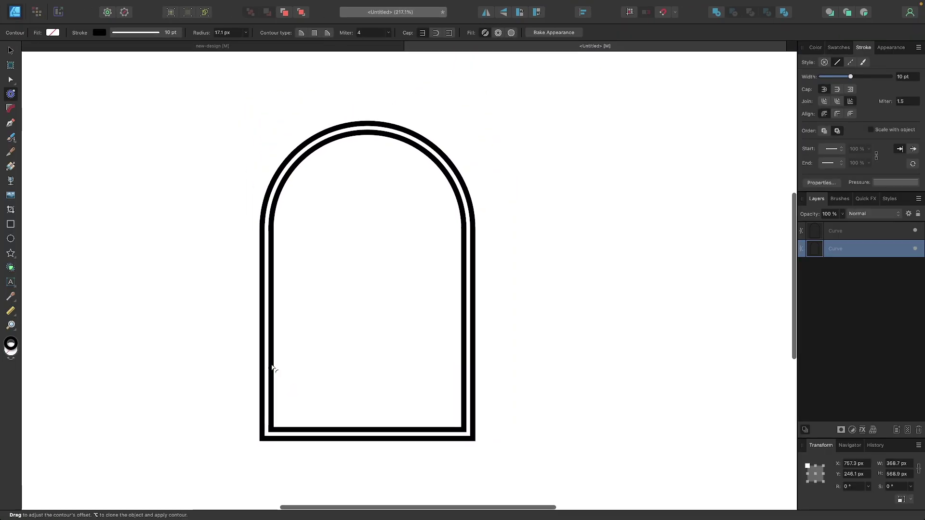
Step: Check the reference logo in new-design, then move both arch curves to the left side of the untitled document's page
left_click(357, 45)
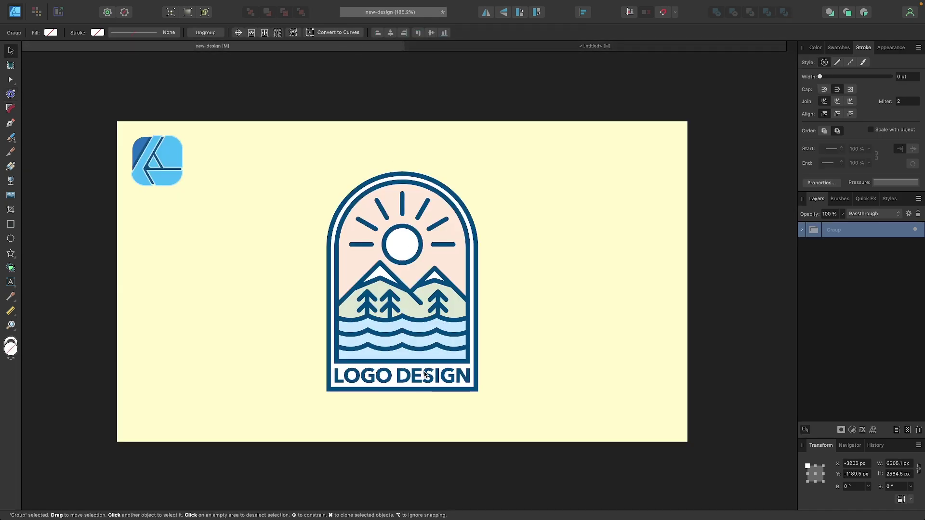
left_click(590, 47)
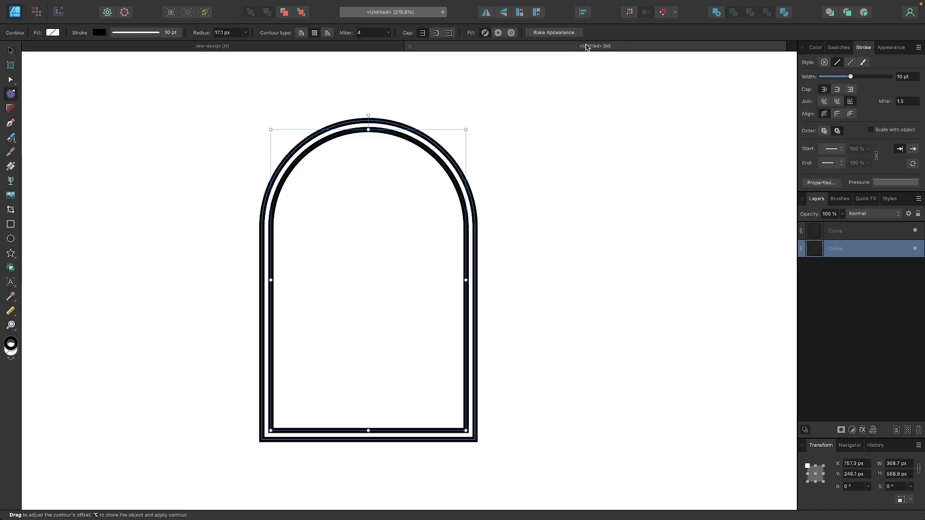
scroll(470, 214, "down", 3)
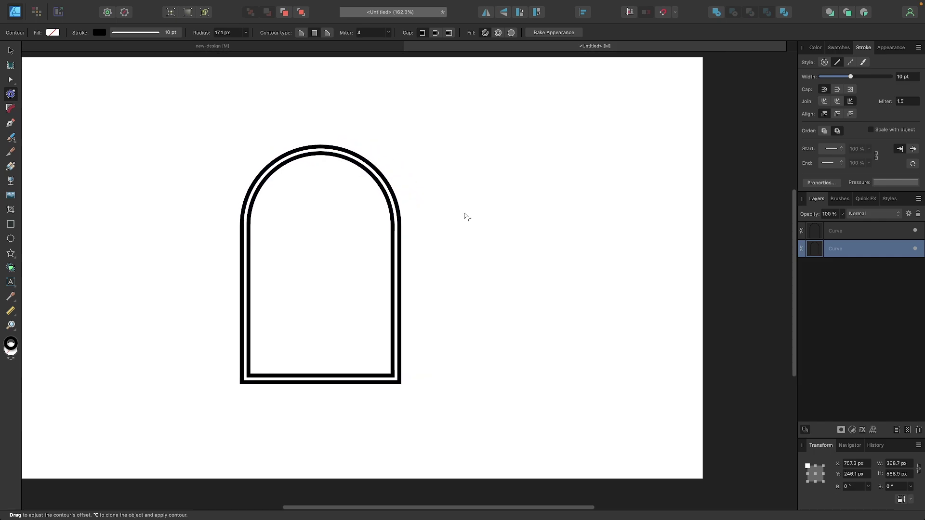
scroll(464, 215, "left", 2)
key("v")
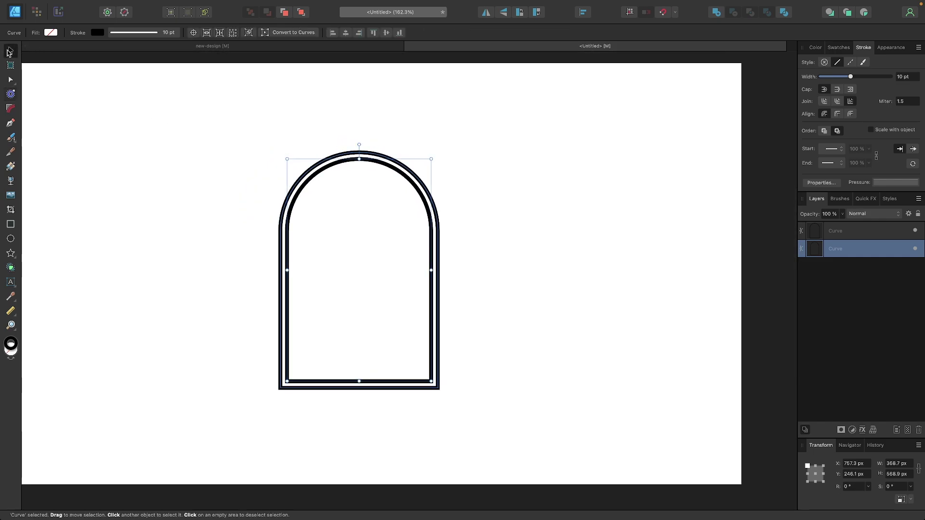
key("ctrl+0")
left_click_drag(529, 419, 239, 147)
left_click_drag(362, 184, 138, 148)
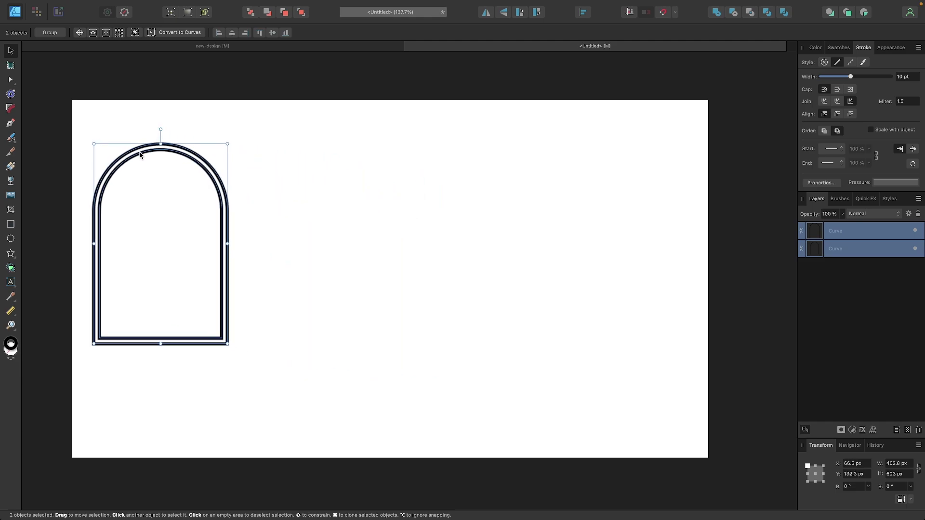
Step: Draw a circle about 148 px in diameter in the empty area beside the arches, with snapping enabled
scroll(548, 269, "up", 3)
left_click(305, 280)
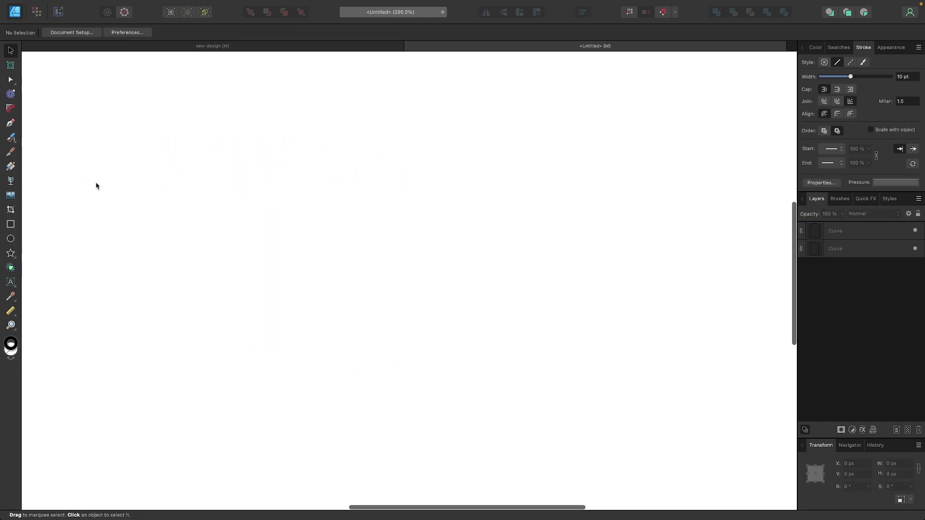
left_click(13, 238)
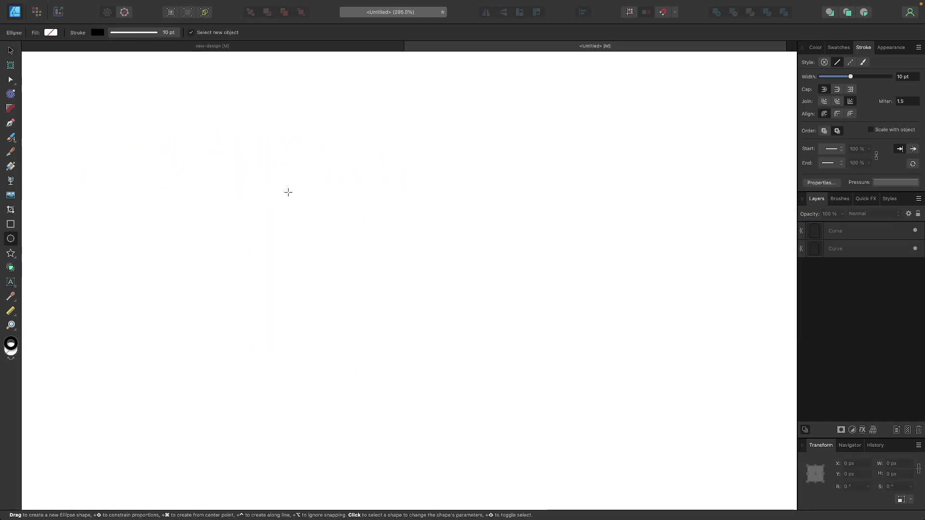
left_click_drag(288, 192, 386, 309)
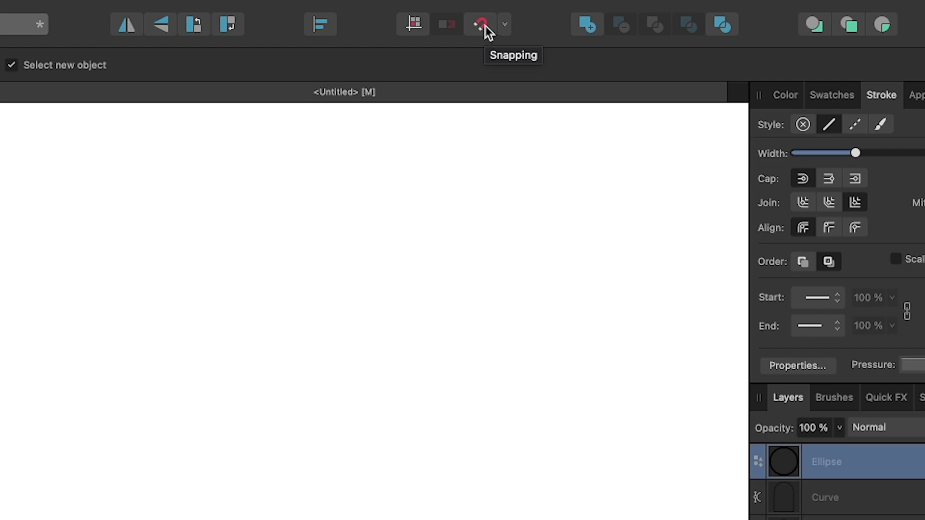
left_click(485, 27)
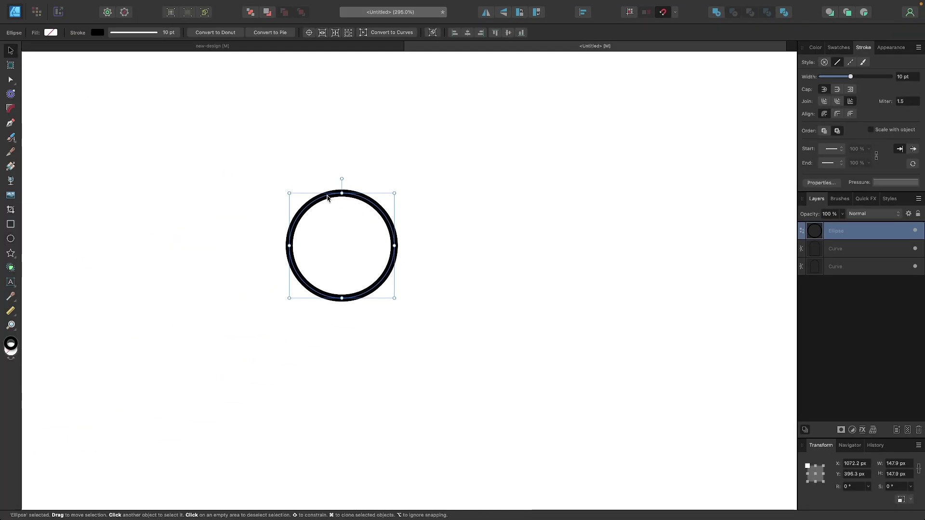
Step: Duplicate the circle half a diameter to the right, then duplicate the pair to form a row of four overlapping circles
mouse_move(330, 198)
left_mouse_down()
mouse_move(398, 199)
mouse_move(375, 201)
left_mouse_up()
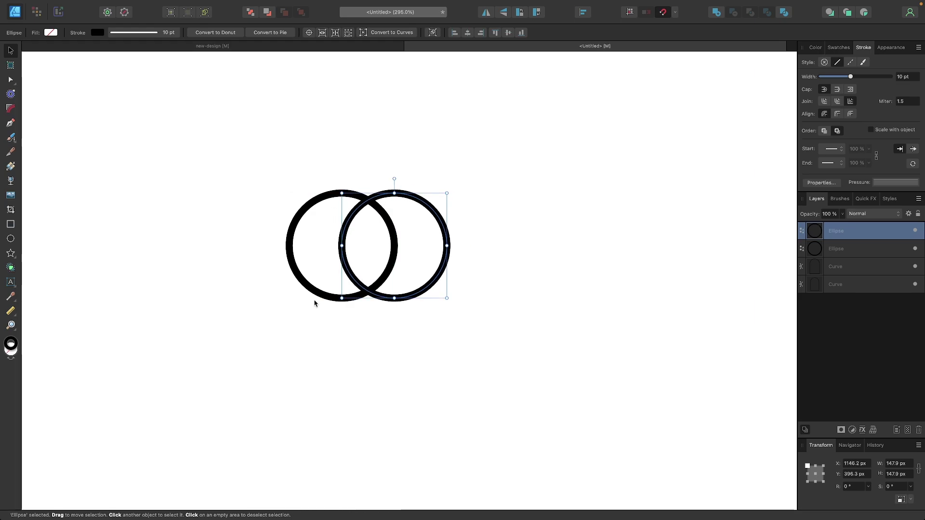
left_click_drag(555, 366, 254, 140)
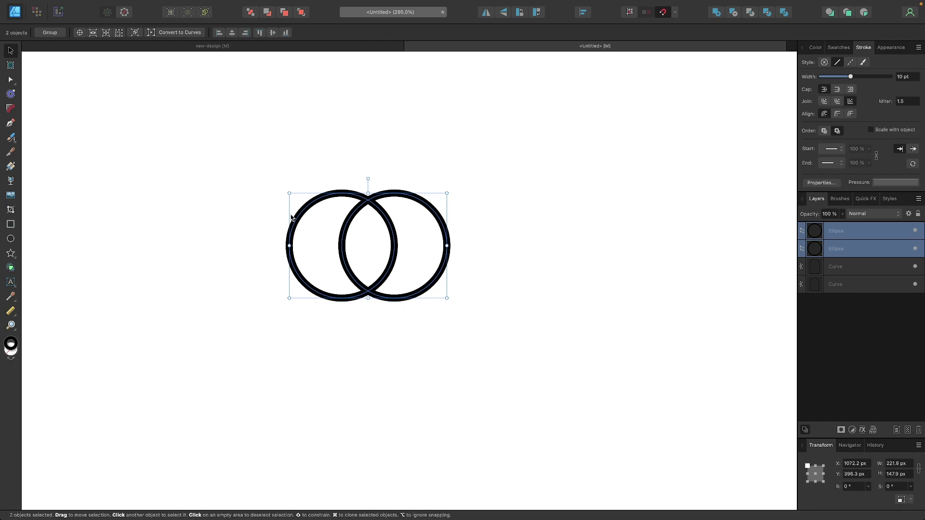
mouse_move(294, 226)
left_mouse_down()
mouse_move(460, 235)
mouse_move(398, 225)
left_mouse_up()
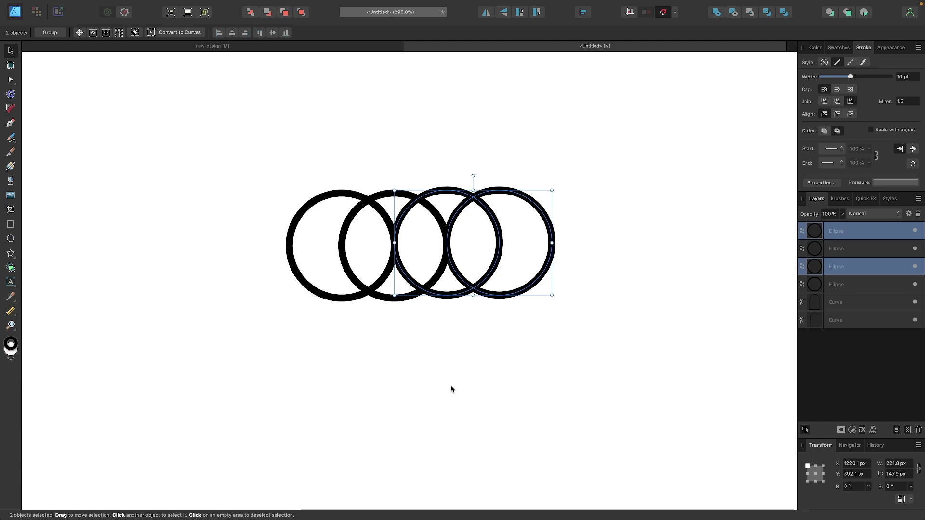
Step: Draw a rectangle about 547 × 141 px over the circles' lower halves, with its upper edge running through their centres
scroll(423, 332, "up", 3)
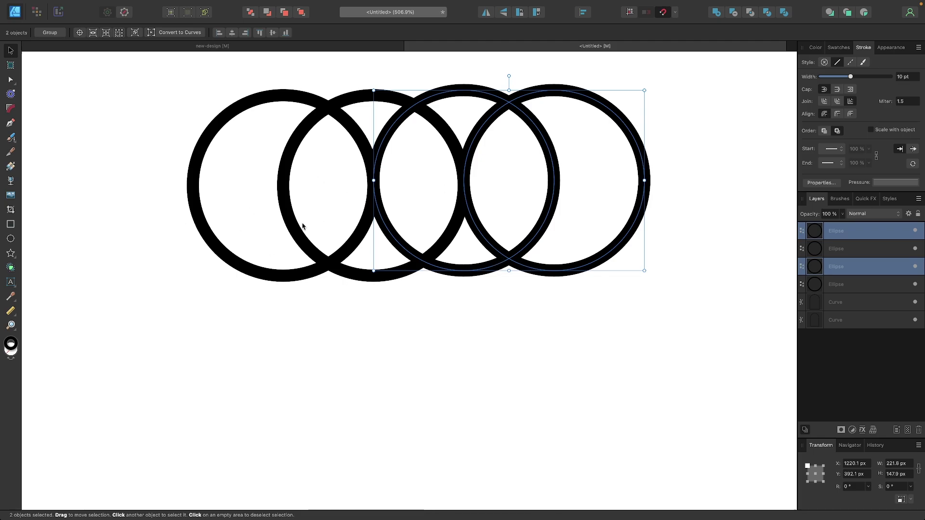
scroll(374, 213, "down", 3)
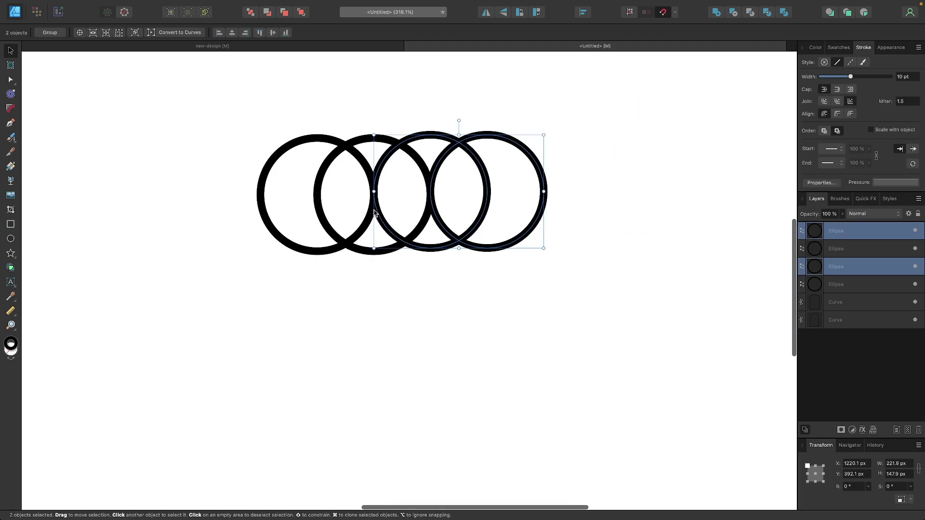
left_click(10, 224)
left_click_drag(626, 303, 207, 194)
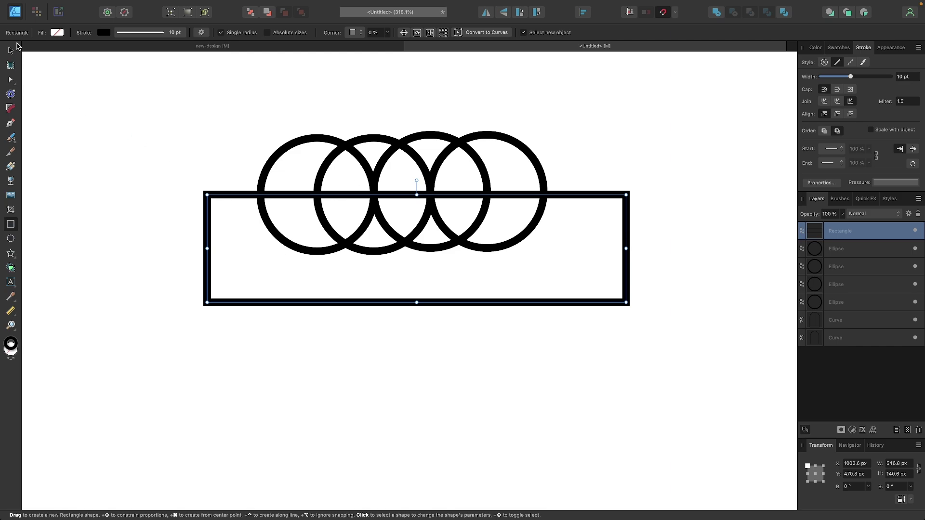
Step: Select the rectangle and four circles, and delete the overlapping arc segments inside their lower halves with the Shape Builder's delete action
left_click(11, 49)
left_click_drag(684, 342, 159, 133)
left_click_drag(110, 100, 110, 100)
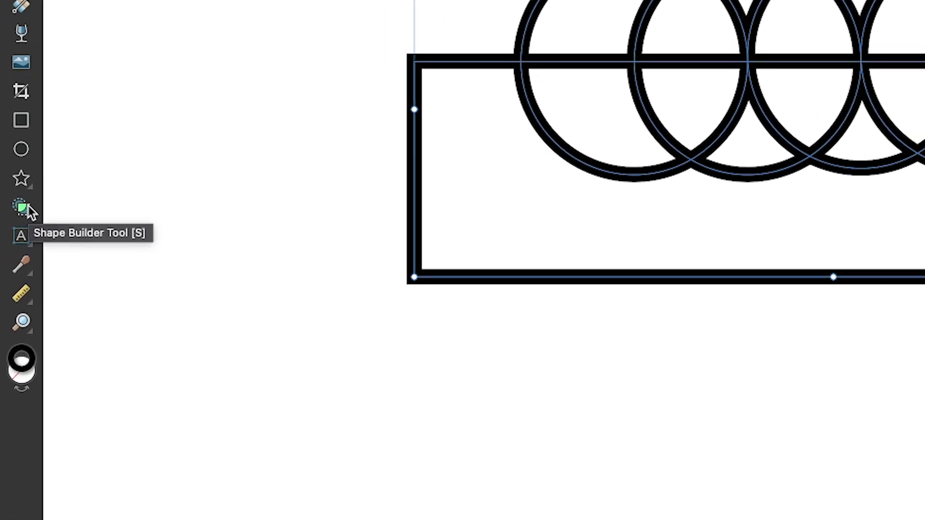
left_click(24, 207)
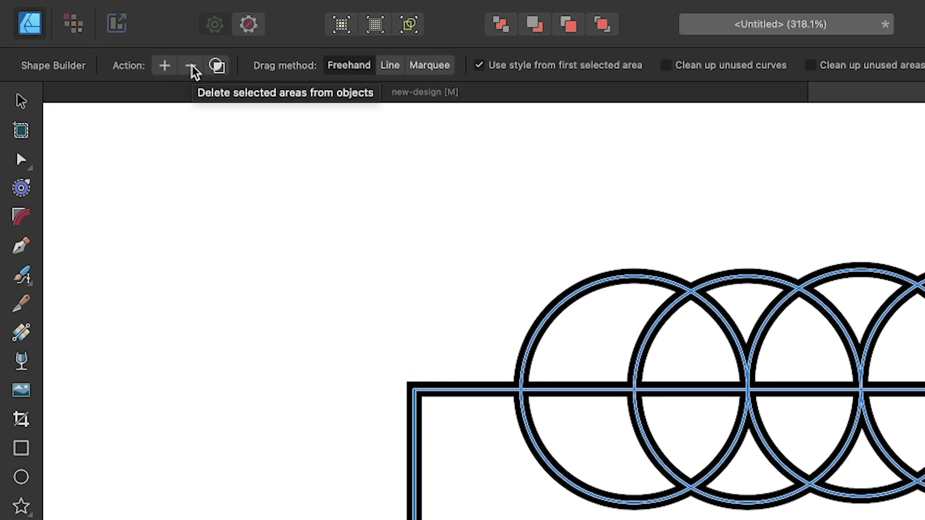
left_click(191, 66)
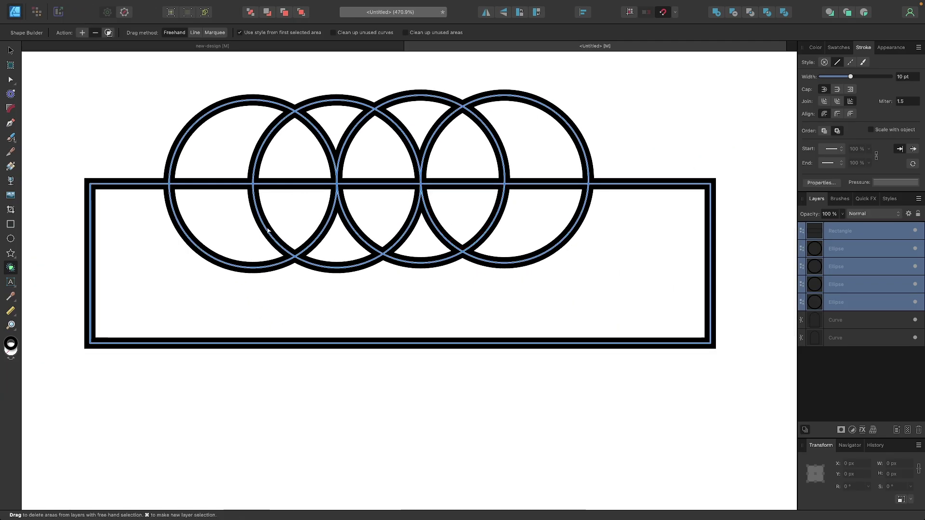
left_click_drag(266, 231, 350, 236)
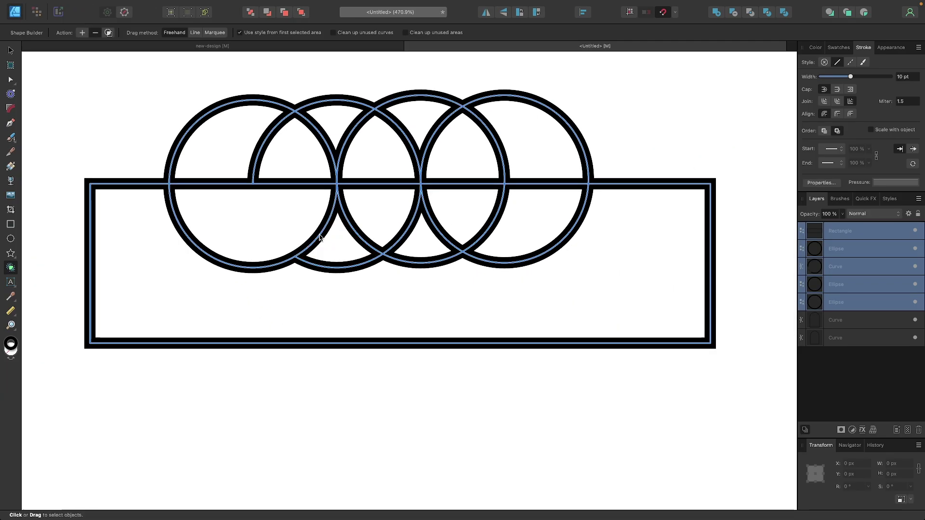
left_click(358, 235)
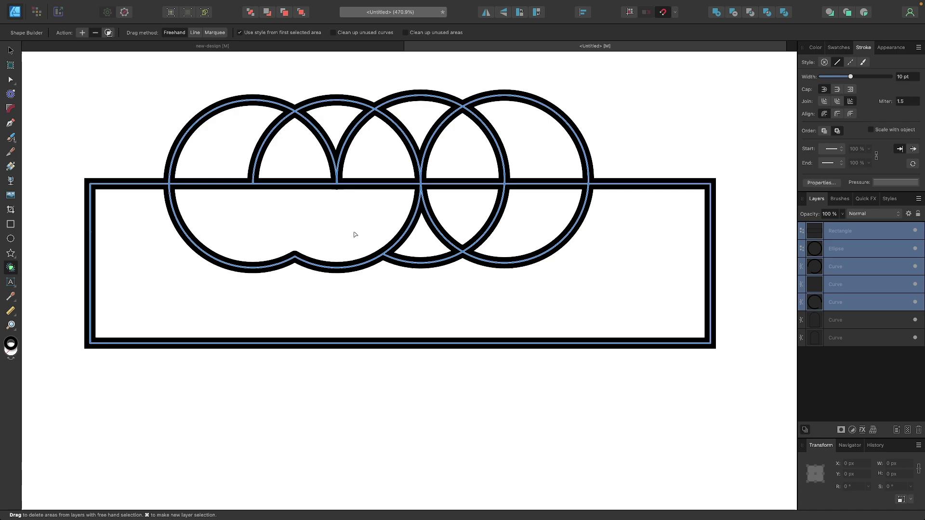
left_click(408, 231)
left_click(435, 232)
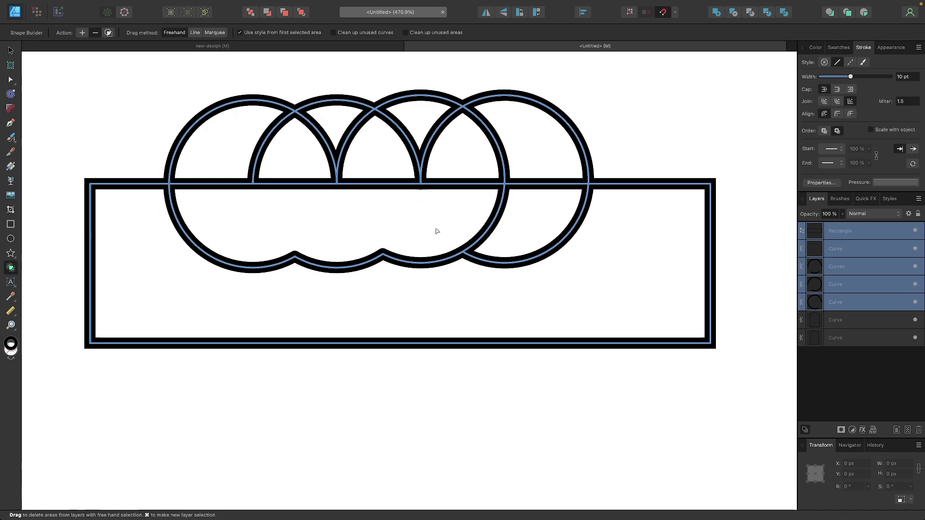
left_click(491, 226)
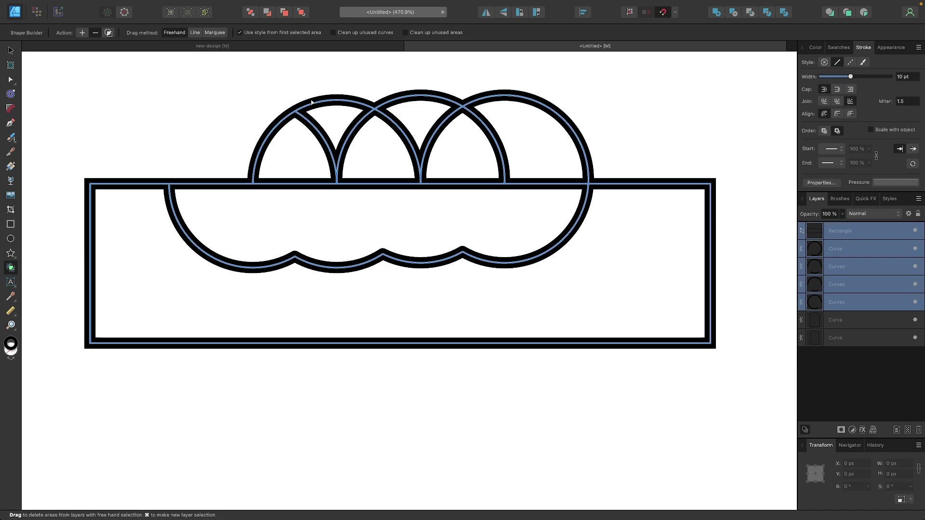
Step: Delete the circles' upper arcs and all the rectangle's edges with the Shape Builder, leaving only the scalloped lower outline
mouse_move(311, 102)
left_mouse_down()
mouse_move(308, 125)
mouse_move(280, 122)
mouse_move(402, 119)
mouse_move(391, 120)
mouse_move(399, 100)
mouse_move(484, 102)
left_mouse_up()
left_click_drag(139, 186, 138, 187)
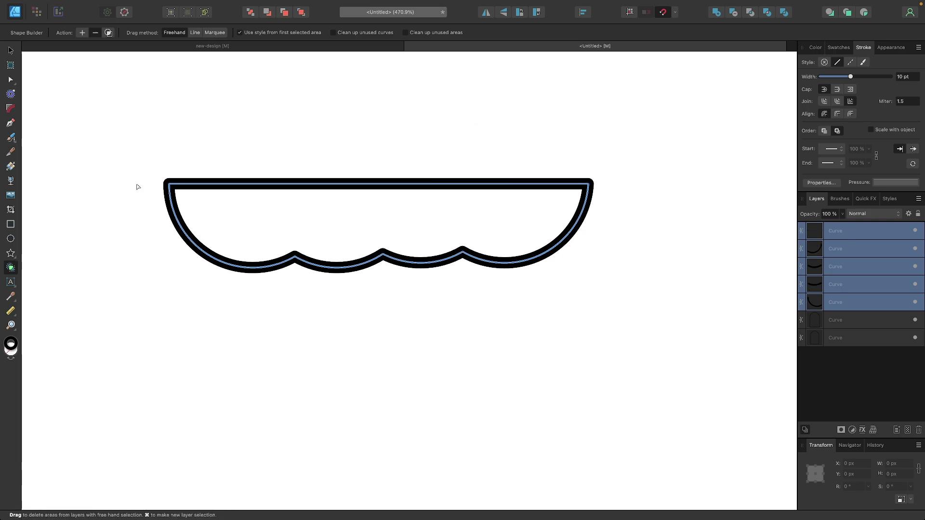
left_click(310, 181)
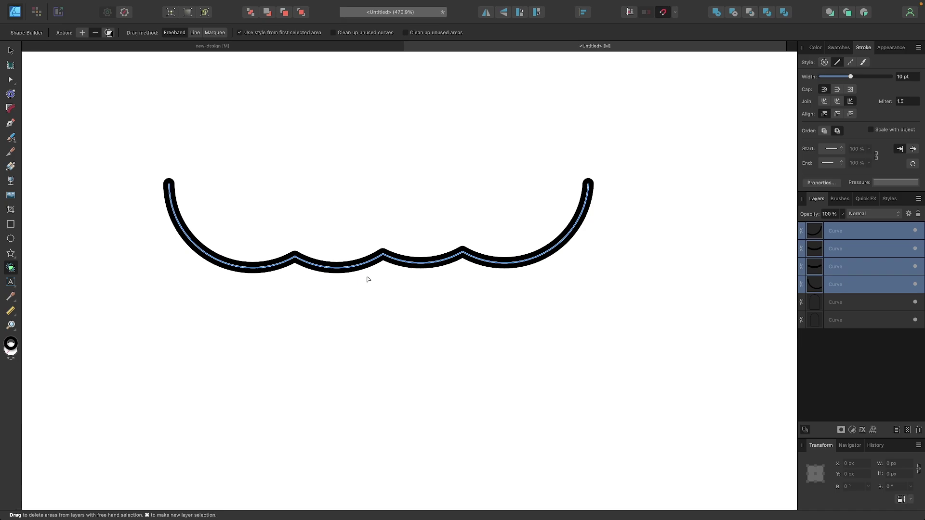
Step: Merge the four remaining arc curves into a single wave object with Merge curves
left_click(14, 50)
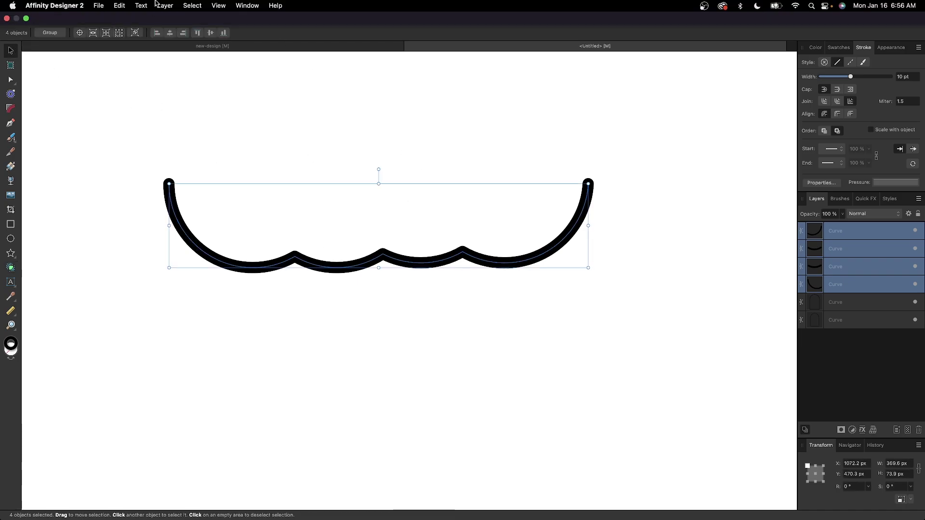
left_click(166, 6)
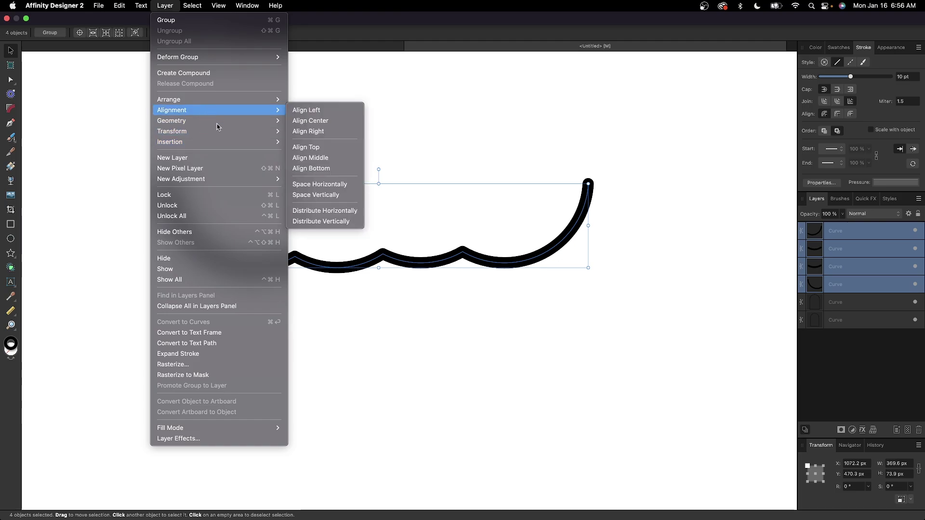
mouse_move(220, 126)
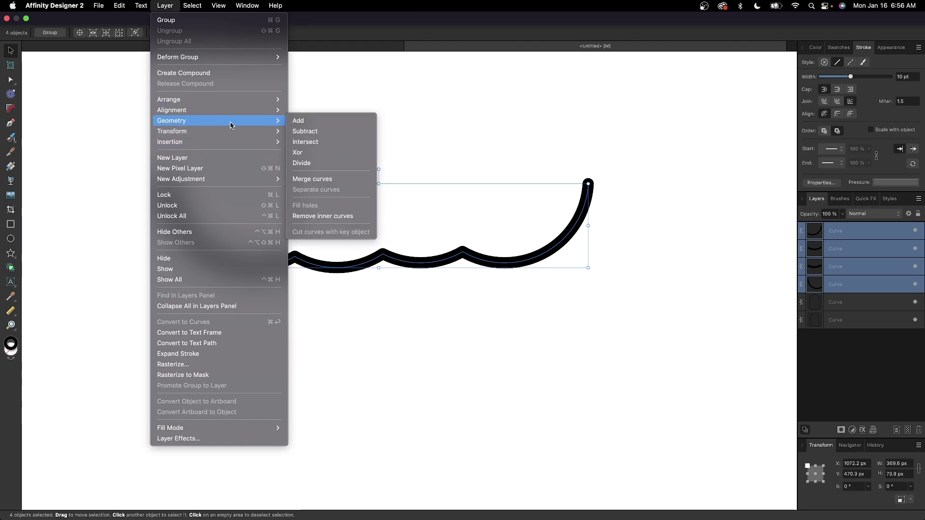
left_click(329, 178)
Step: Select both arch curves and move them back toward the middle of the page
scroll(328, 178, "down", 3)
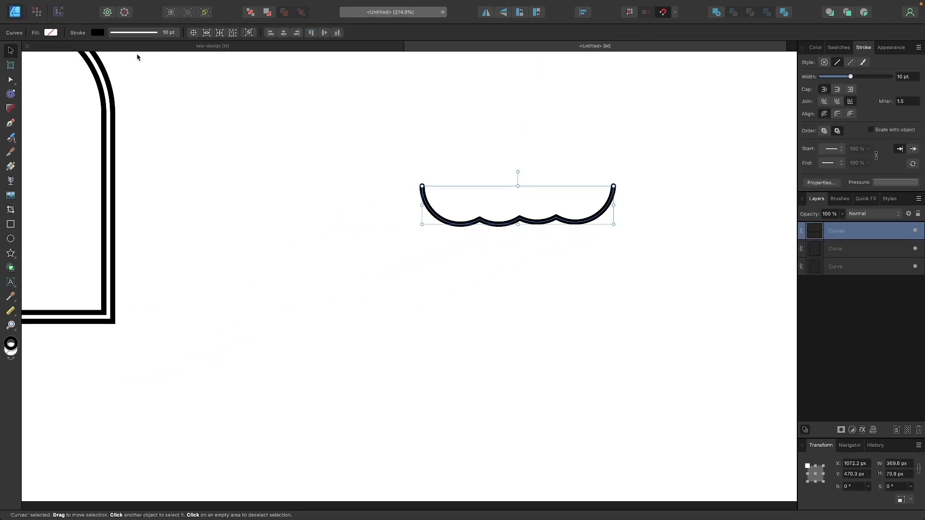
scroll(442, 196, "down", 5)
scroll(572, 264, "up", 3)
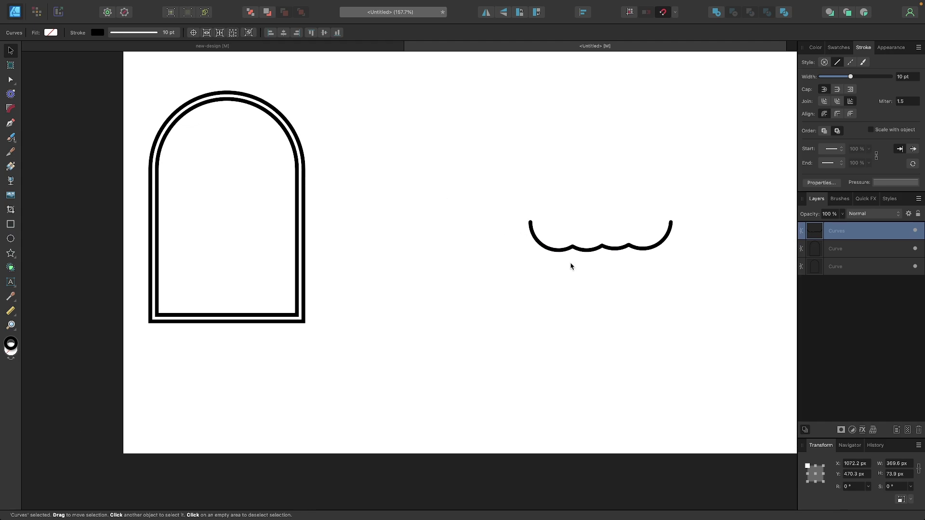
left_click_drag(427, 369, 87, 87)
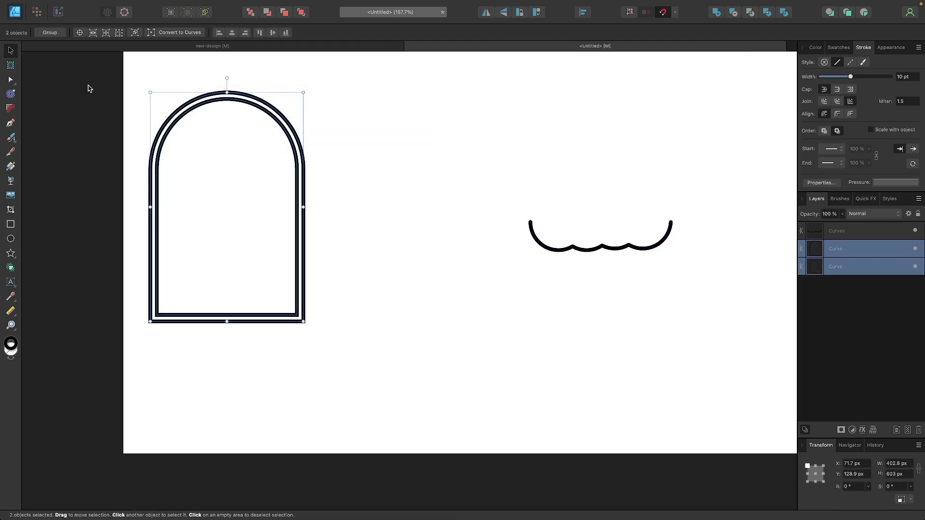
left_click_drag(177, 110, 396, 126)
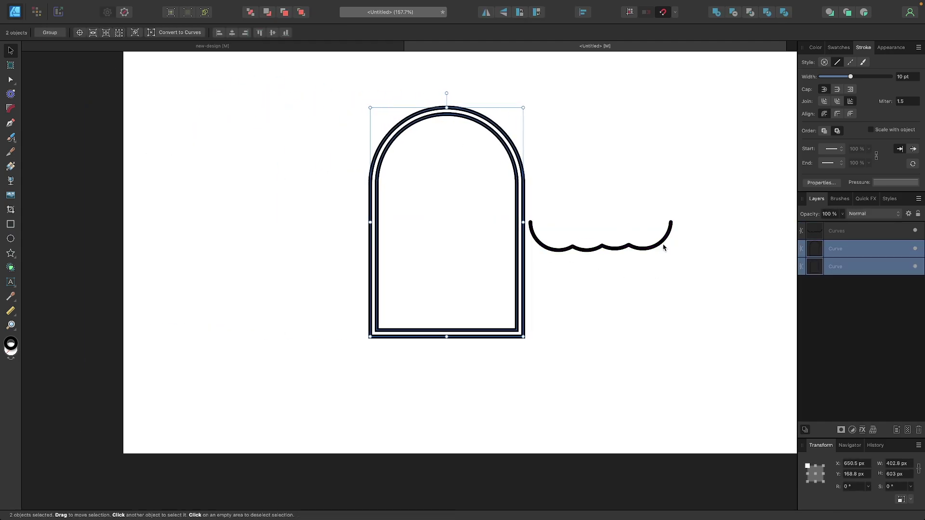
Step: Place the wave across the lower part of the arch and enlarge it proportionally from its centre to about 490 × 98 px
mouse_move(649, 254)
left_mouse_down()
mouse_move(616, 243)
mouse_move(493, 294)
mouse_move(496, 302)
left_mouse_up()
scroll(497, 302, "up", 3)
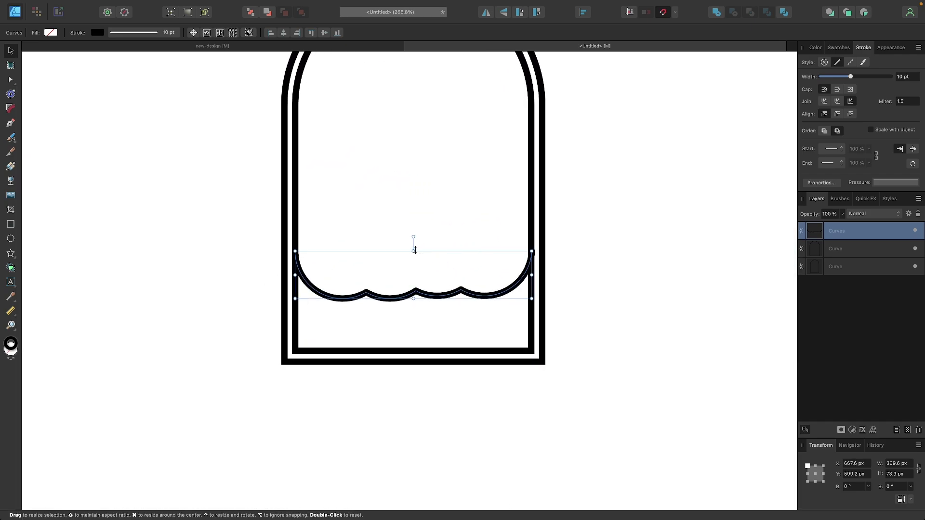
mouse_move(414, 250)
left_mouse_down()
mouse_move(415, 209)
mouse_move(419, 247)
mouse_move(427, 208)
mouse_move(433, 246)
mouse_move(433, 236)
left_mouse_up()
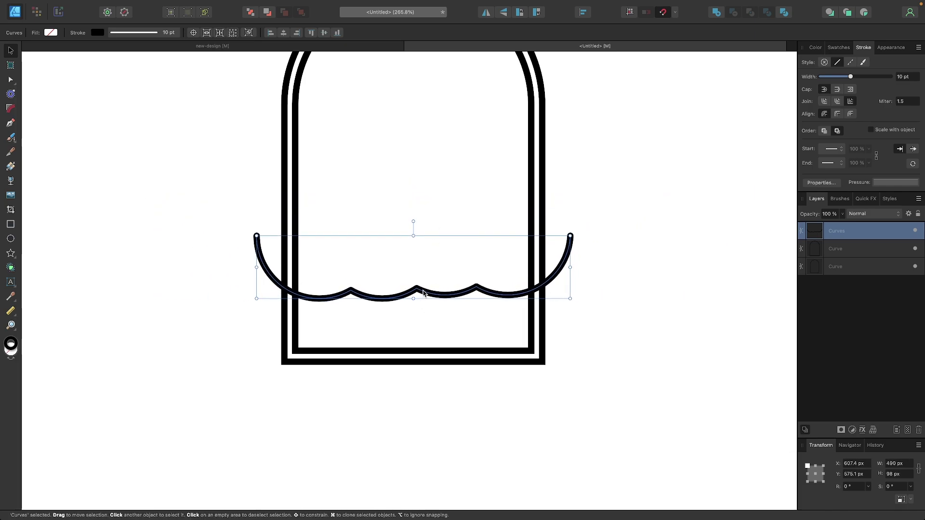
Step: Raise the wave about 26 px inside the arch, keeping it horizontally centred with the frame on the page
right_click(418, 291)
left_click_drag(423, 292, 419, 269)
left_click(406, 289)
scroll(407, 291, "up", 3)
scroll(408, 345, "down", 3)
scroll(426, 332, "up", 2)
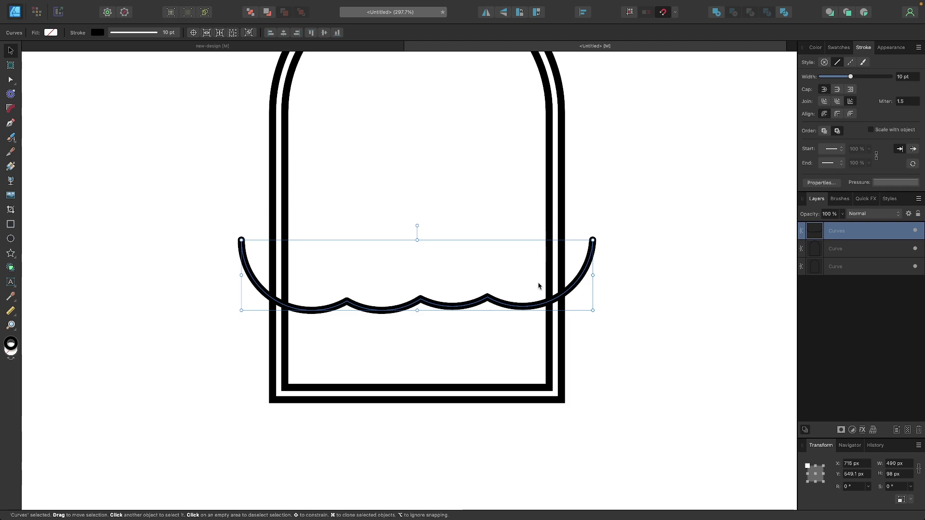
Step: Trim the parts of the wave that extend past both sides of the inner arch with the Shape Builder
left_click(286, 236, "shift")
scroll(268, 296, "up", 5)
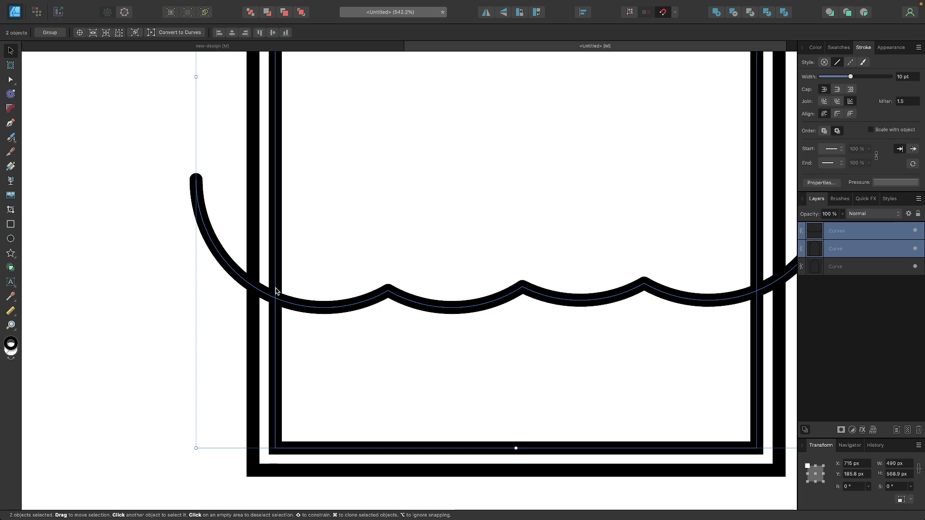
left_click(16, 267)
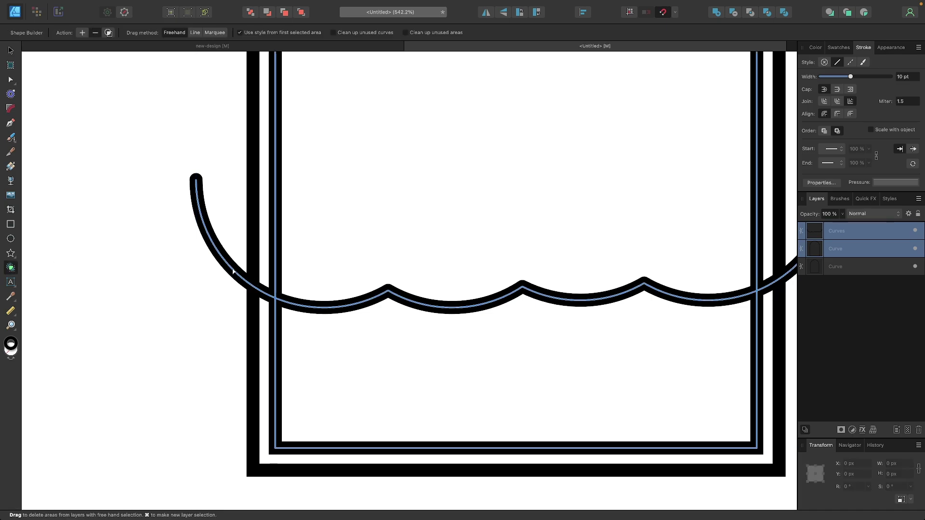
left_click(233, 271, "alt")
scroll(458, 287, "right", 5)
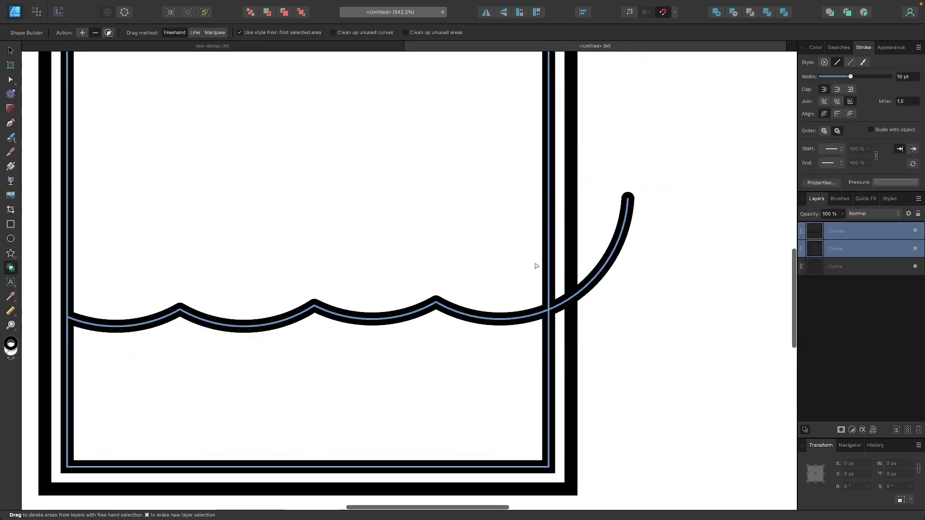
left_click(621, 236, "alt")
scroll(621, 236, "down", 2)
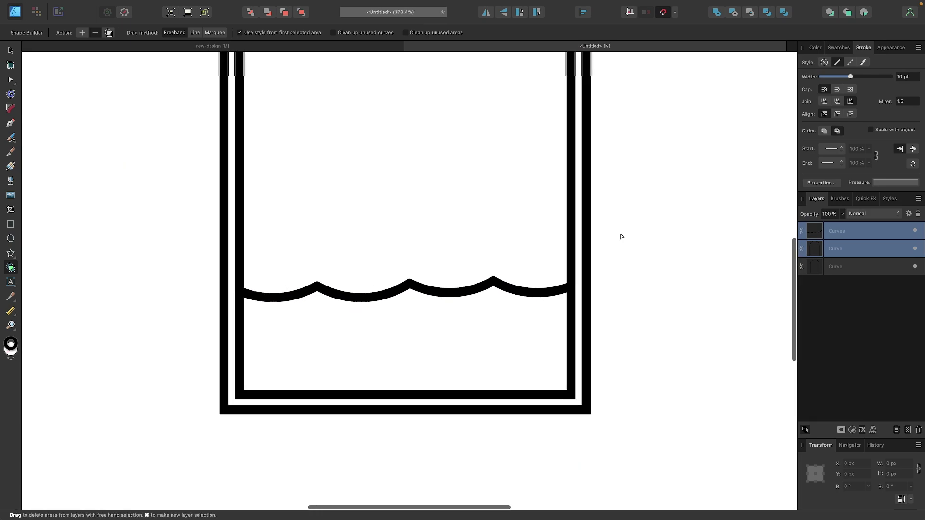
scroll(620, 236, "down", 1)
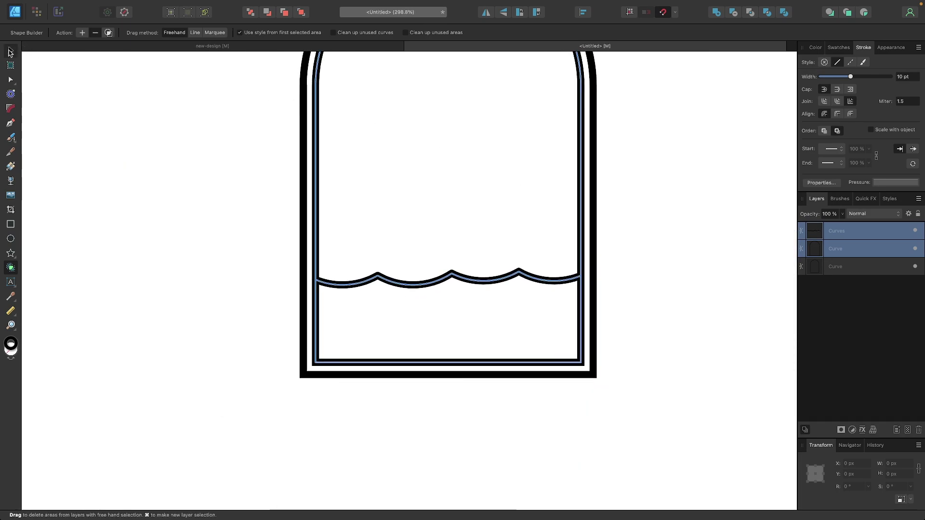
left_click(10, 51)
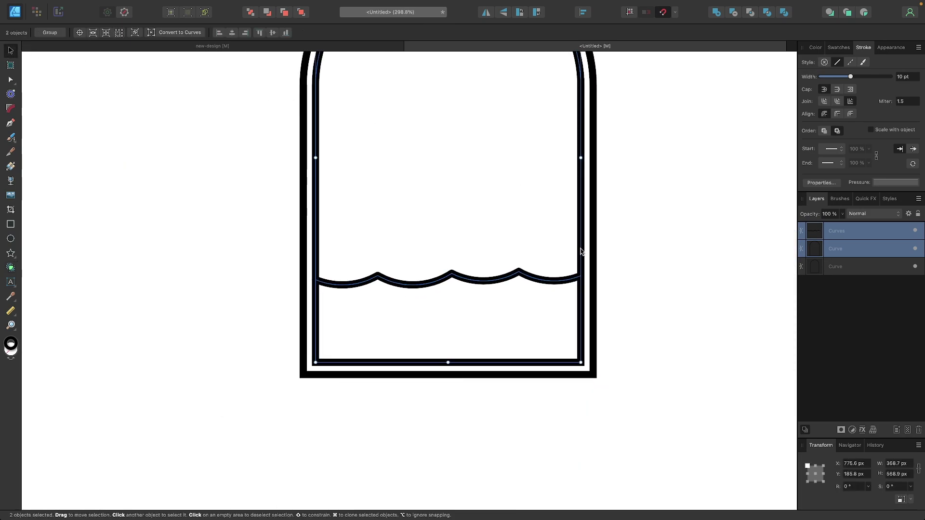
Step: Duplicate the trimmed wave twice straight down, stacking the copies below it inside the arch
right_click(493, 284)
key("Escape")
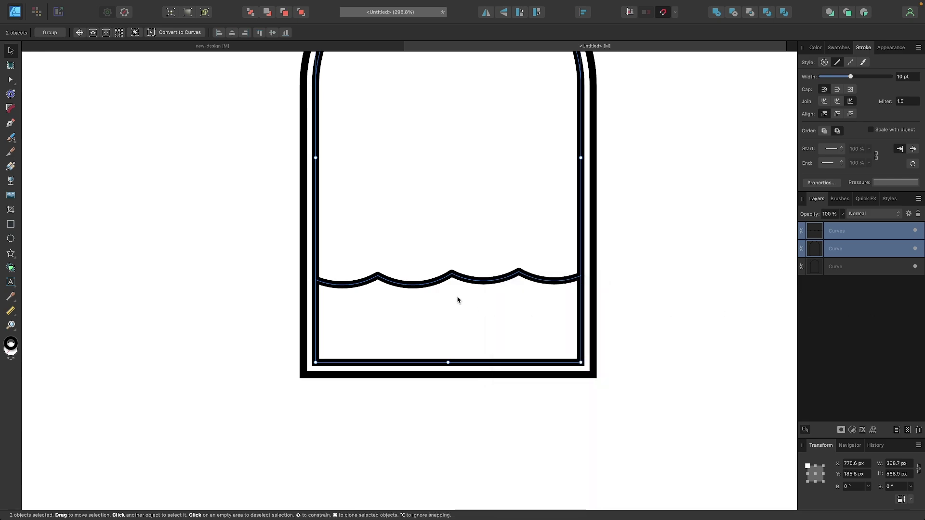
left_click(494, 299)
left_click(483, 278)
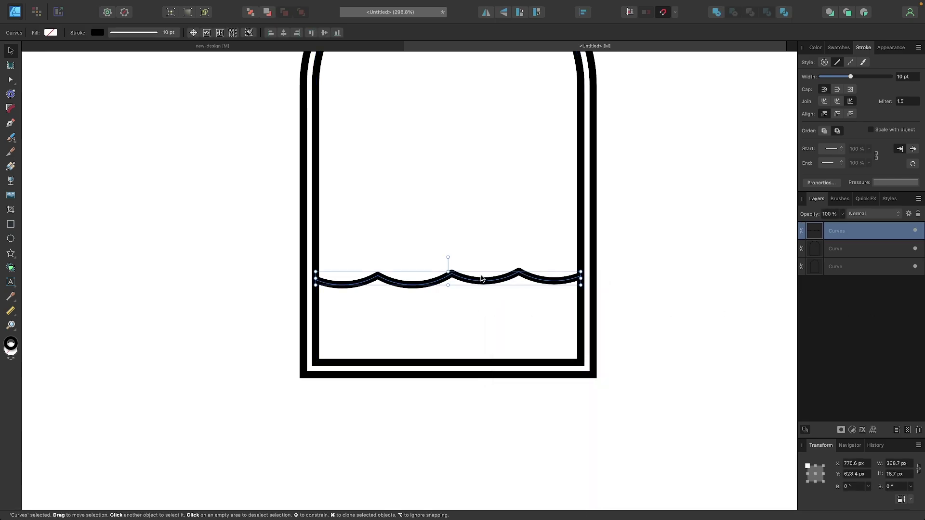
left_click_drag(481, 279, 470, 356)
scroll(484, 309, "up", 3)
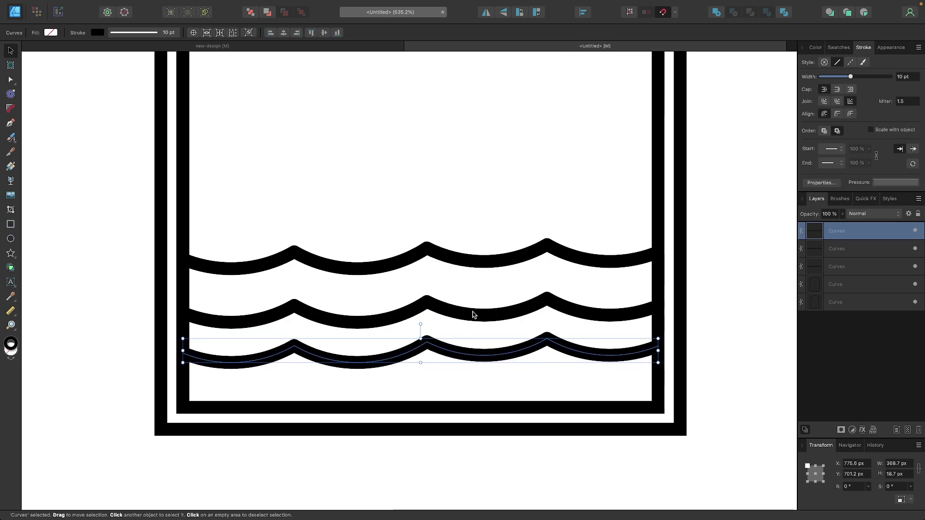
Step: Adjust the stacked waves vertically, placing the middle one at about Y 663 px and the top one at about Y 621 px
left_click_drag(460, 266, 459, 244)
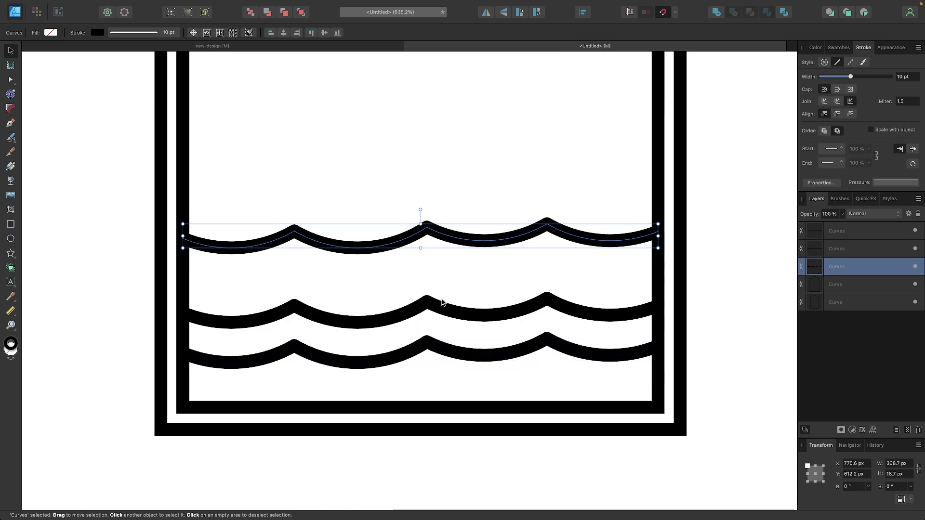
left_click(439, 311)
left_click_drag(439, 312, 439, 303)
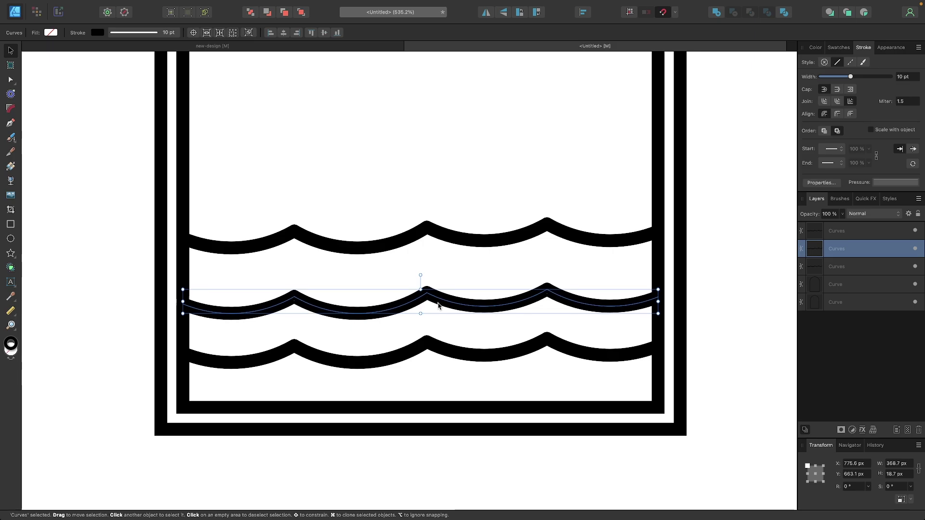
left_click_drag(462, 235, 459, 252)
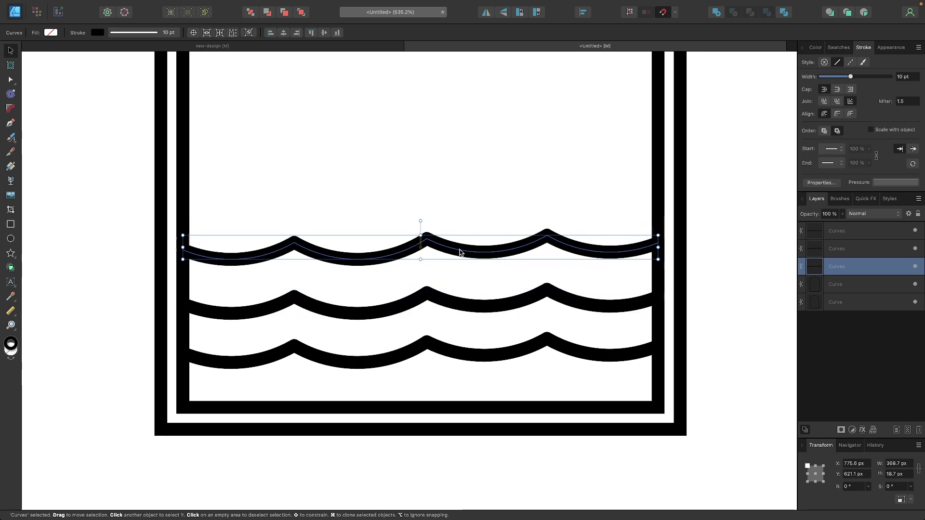
Step: Select all three waves and space them evenly in the vertical direction with Auto Distribute
scroll(459, 252, "down", 5)
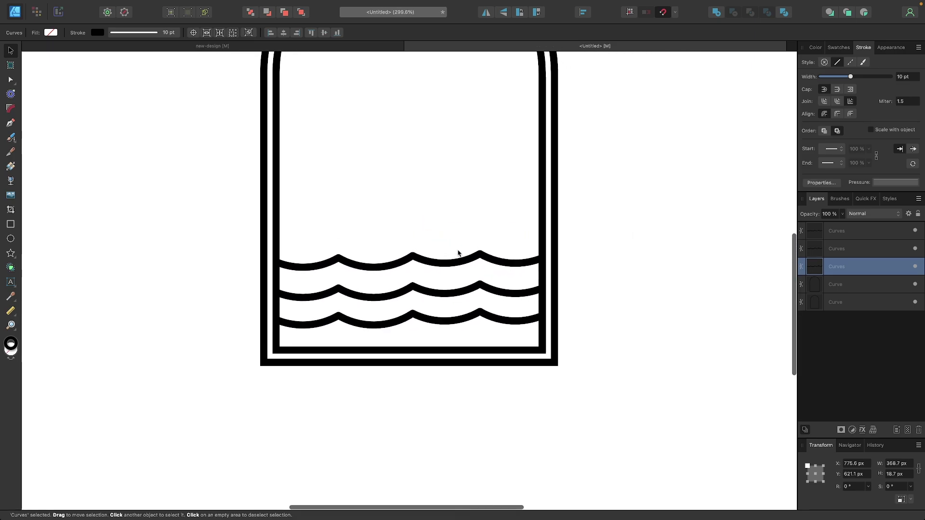
left_click_drag(671, 439, 193, 237)
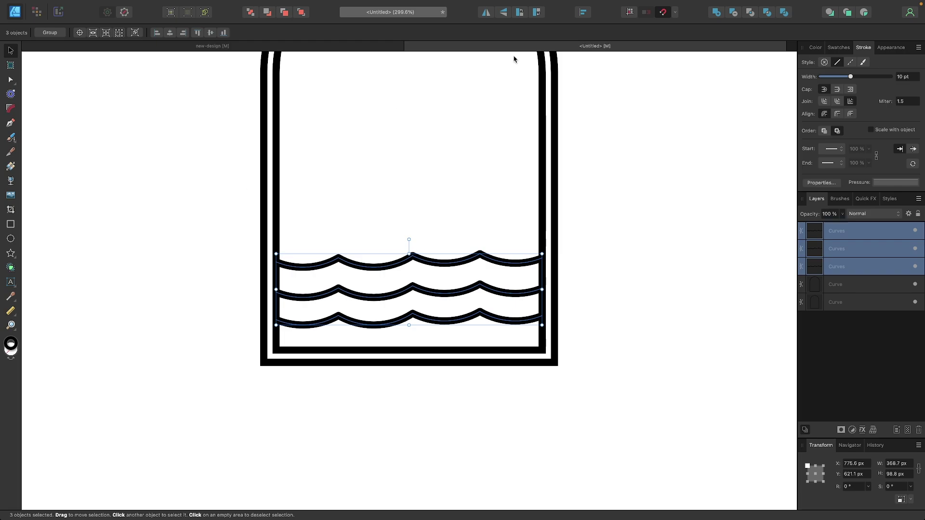
left_click(582, 14)
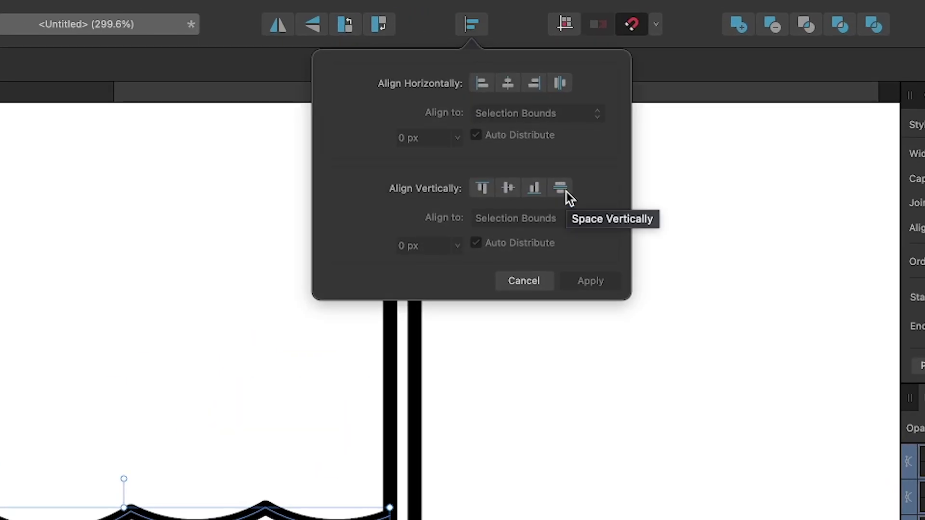
left_click(566, 192)
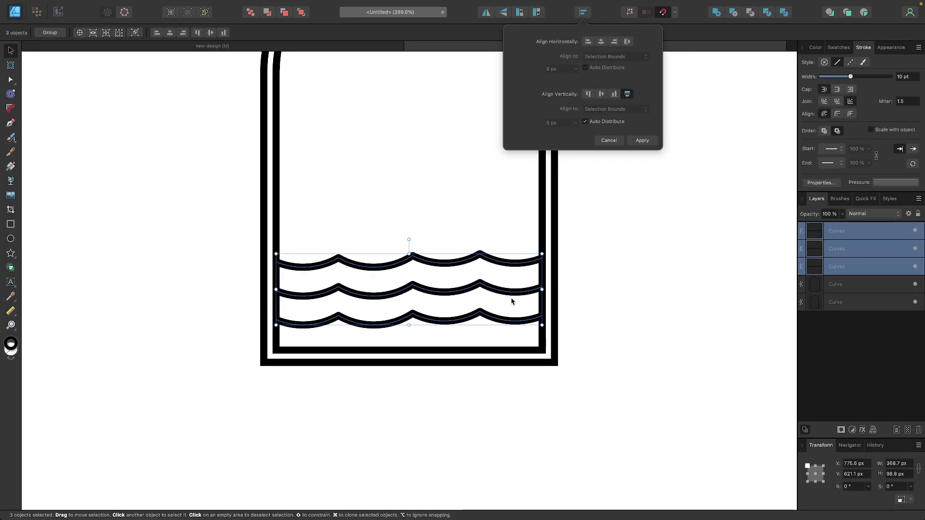
left_click(622, 293)
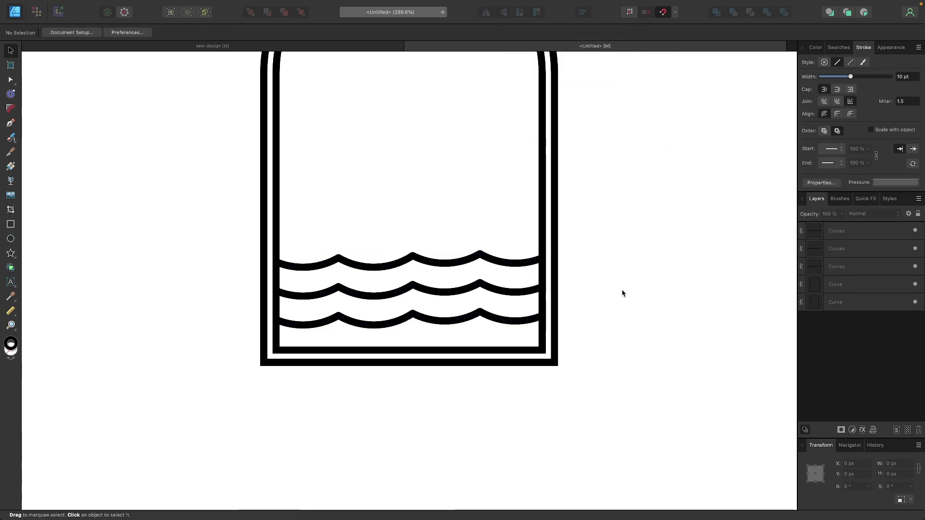
Step: Check the mountains in the new-design reference, then draw a square about 226 × 226 px in the empty area right of the arch
scroll(622, 293, "down", 3)
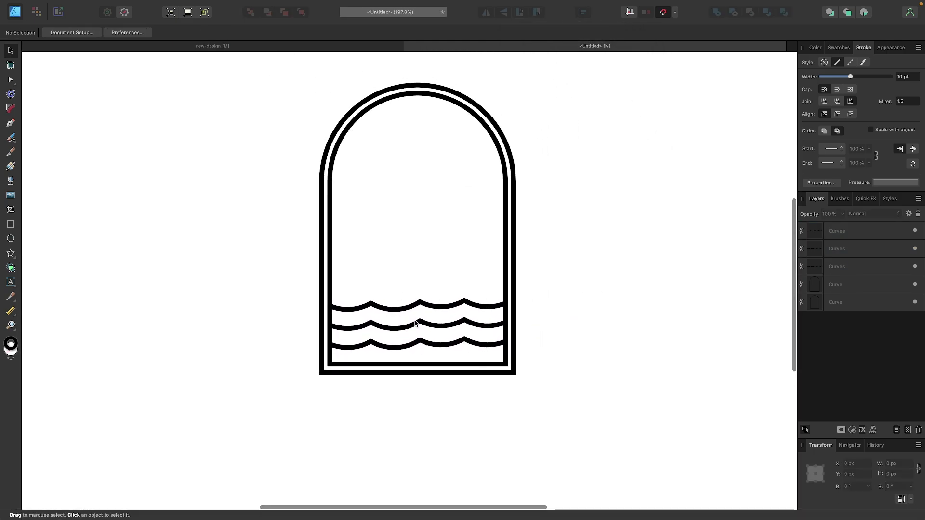
left_click(330, 48)
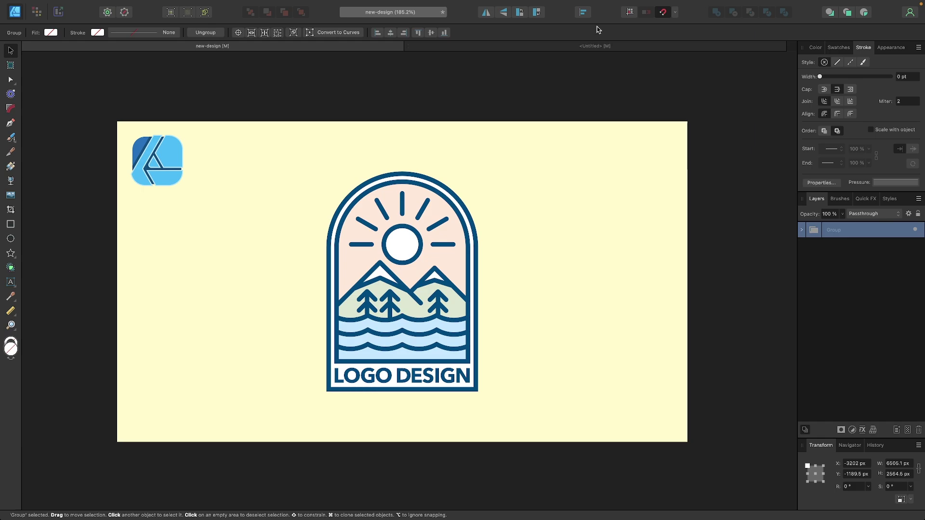
left_click(547, 48)
scroll(535, 210, "right", 5)
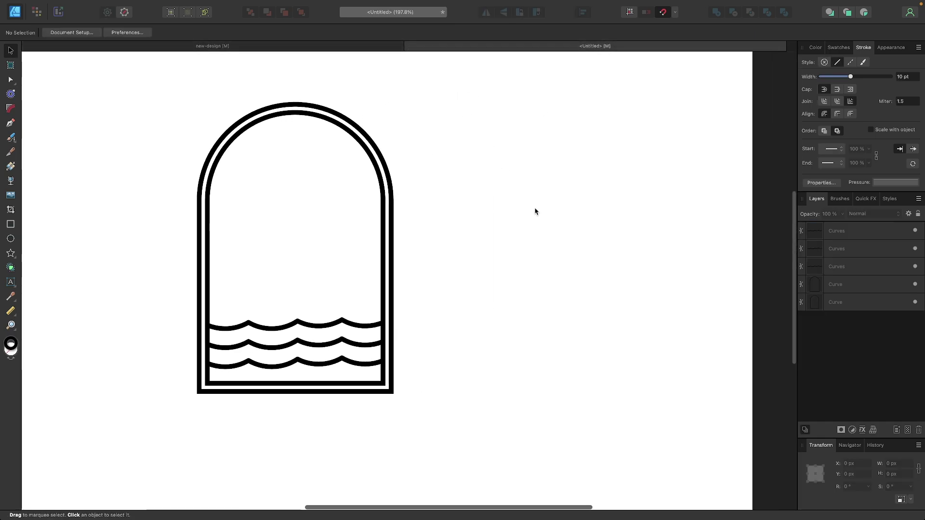
left_click(11, 224)
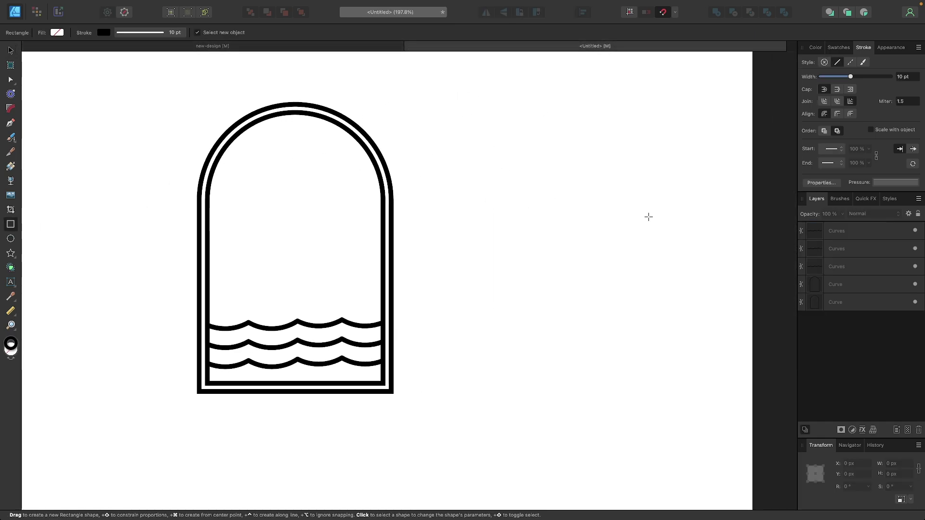
left_click_drag(497, 213, 592, 327)
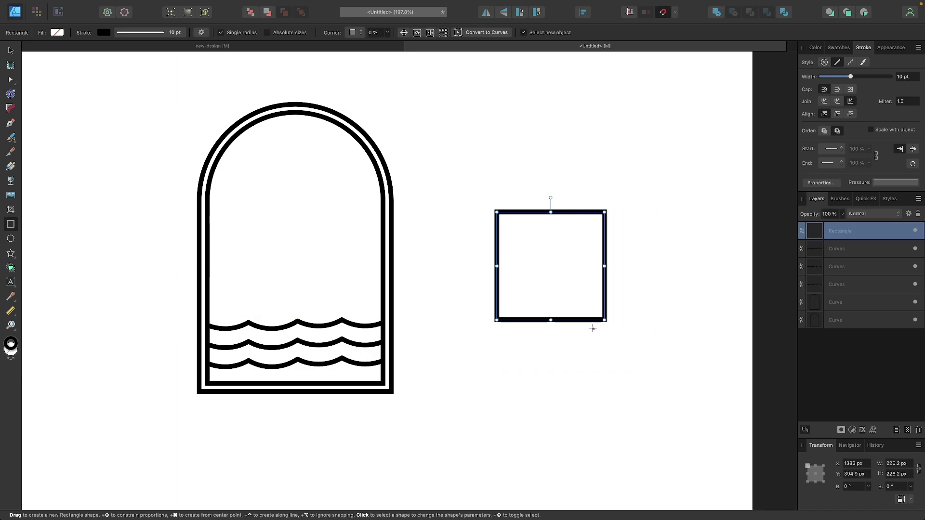
scroll(593, 327, "up", 5)
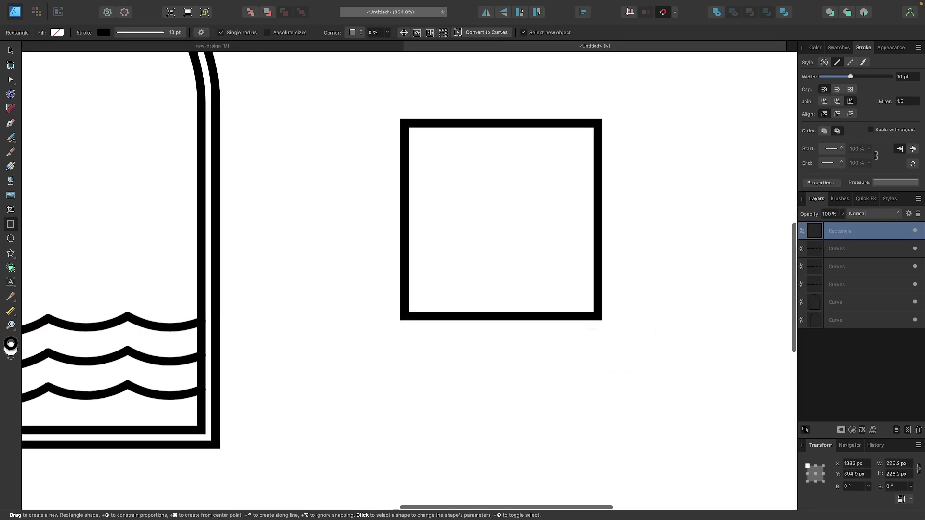
left_click_drag(594, 329, 554, 332)
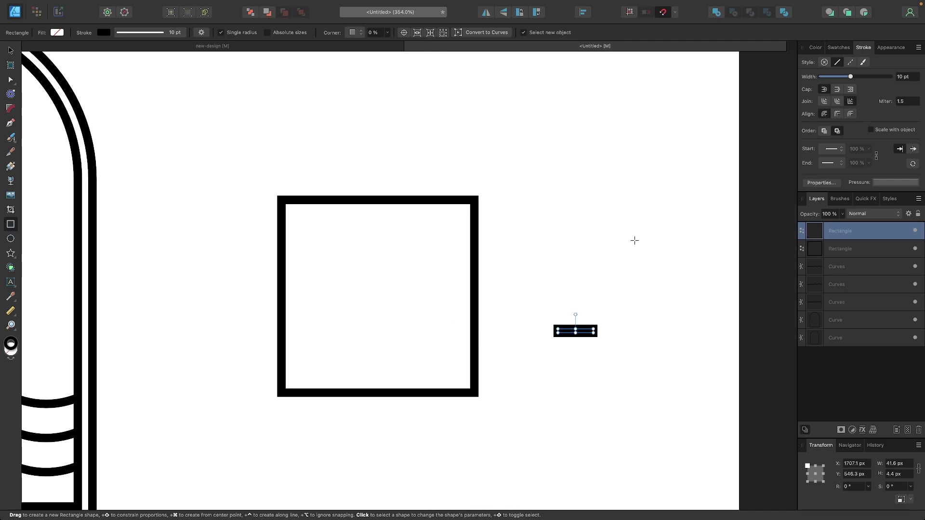
key("Delete")
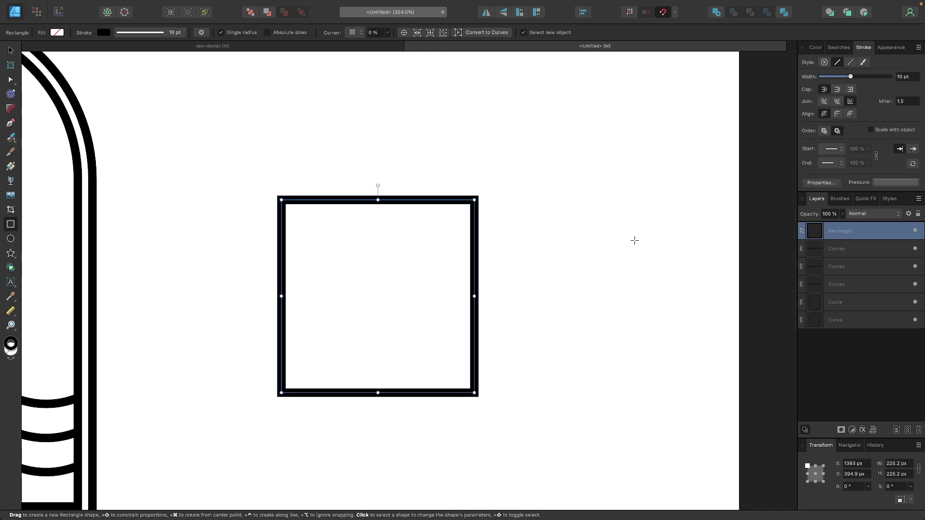
Step: Rotate the square 45° into a diamond and convert it to curves
left_click(11, 50)
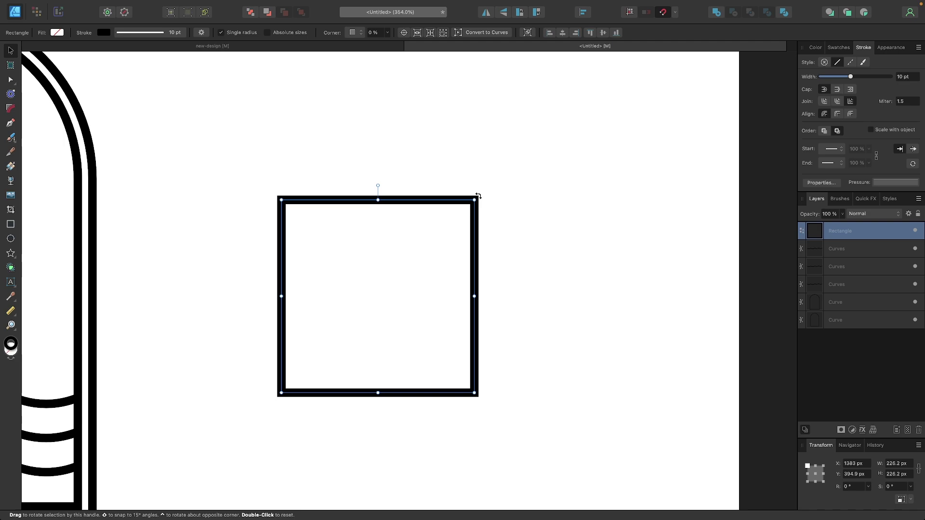
left_click_drag(477, 195, 388, 183)
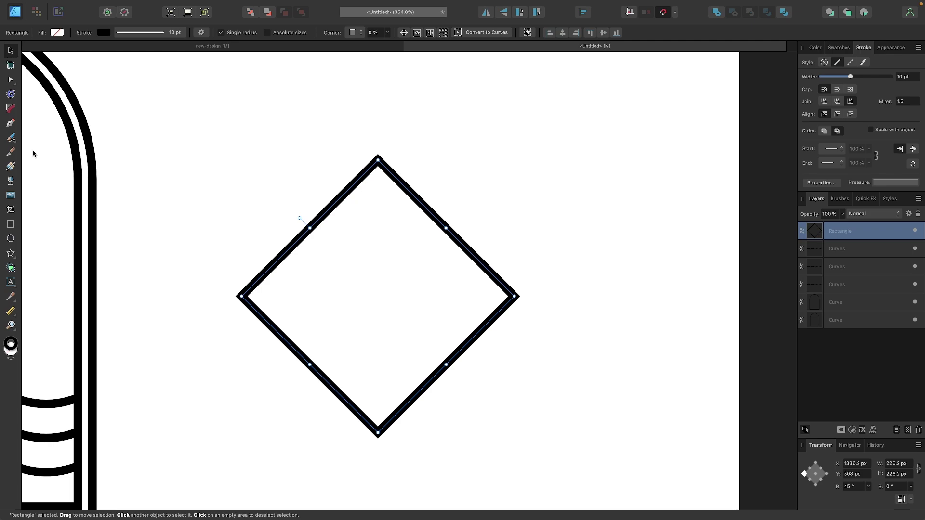
left_click(10, 82)
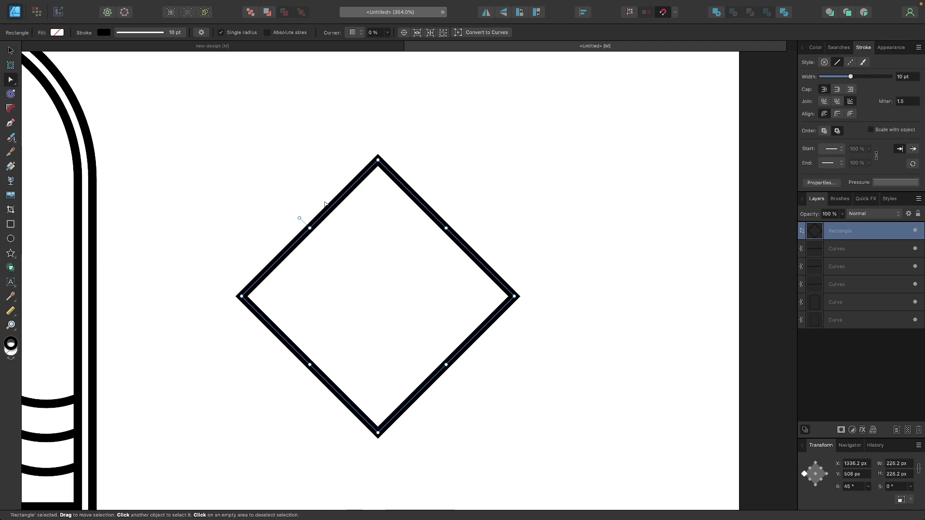
left_click(165, 6)
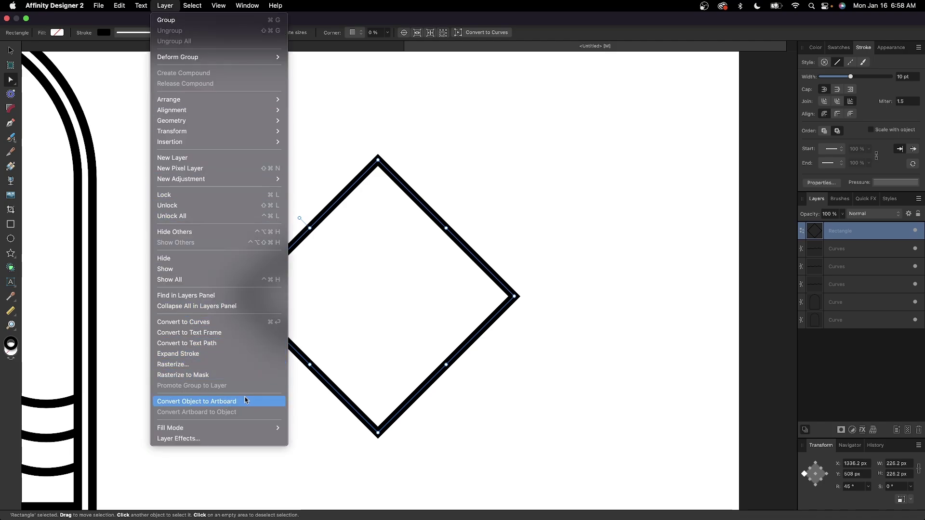
left_click(206, 326)
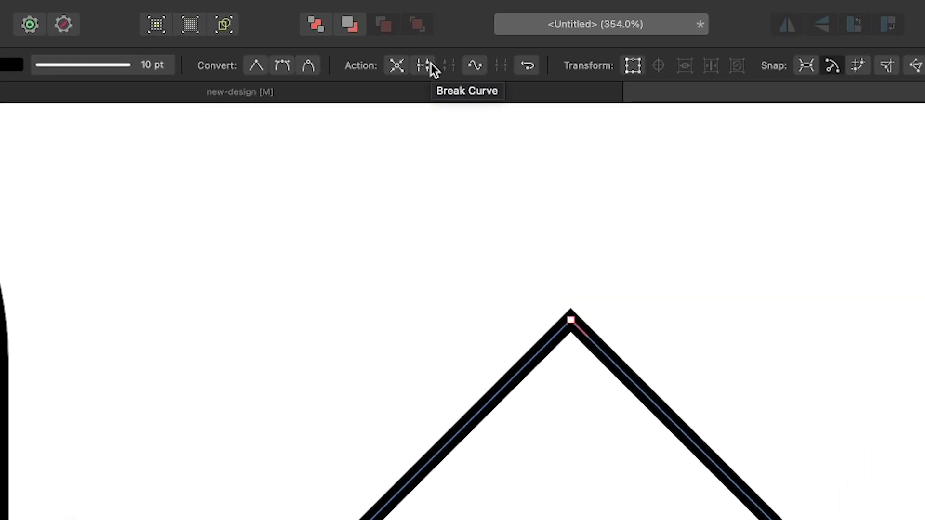
Step: Break the diamond's curve at its left and right corner nodes to split it into upper and lower halves
left_click(431, 65)
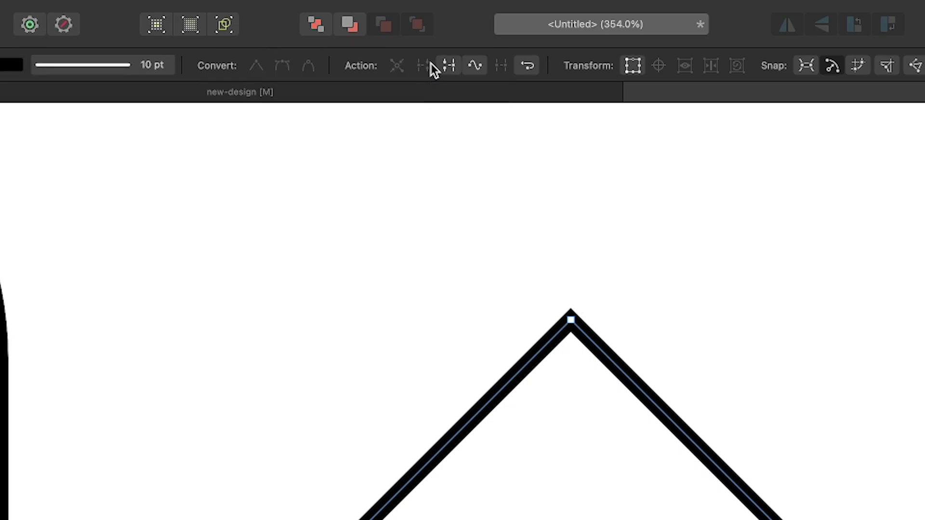
left_click(515, 296)
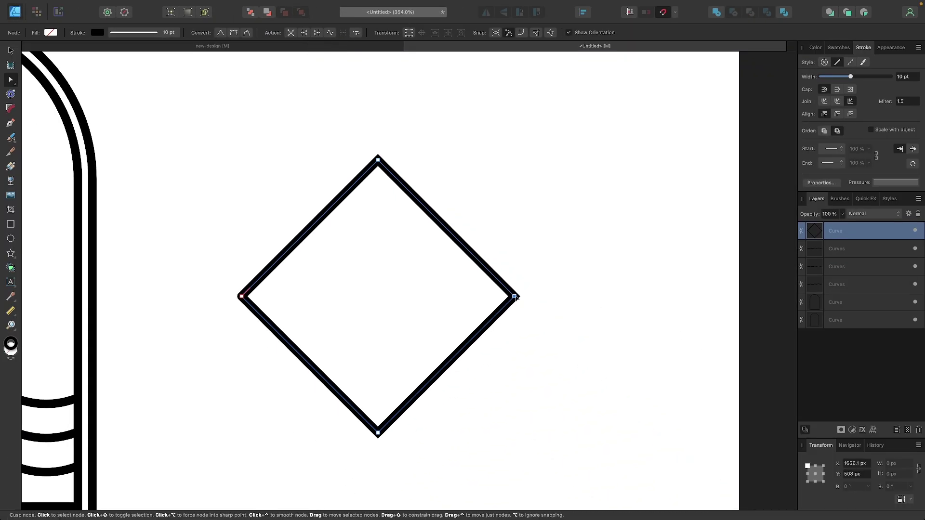
left_click(304, 33)
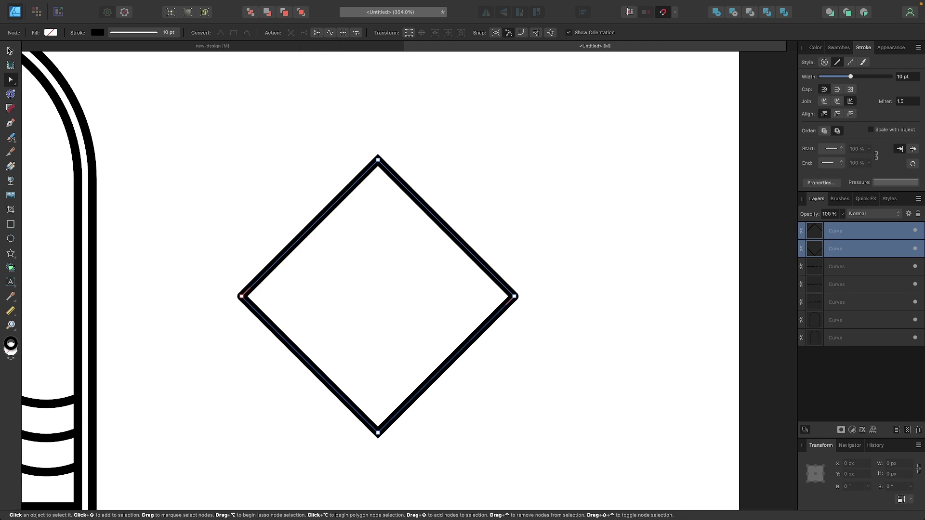
Step: Flip the lower half of the split diamond vertically and move it straight up until it sits just below the upper chevron
key("v")
left_click(329, 199)
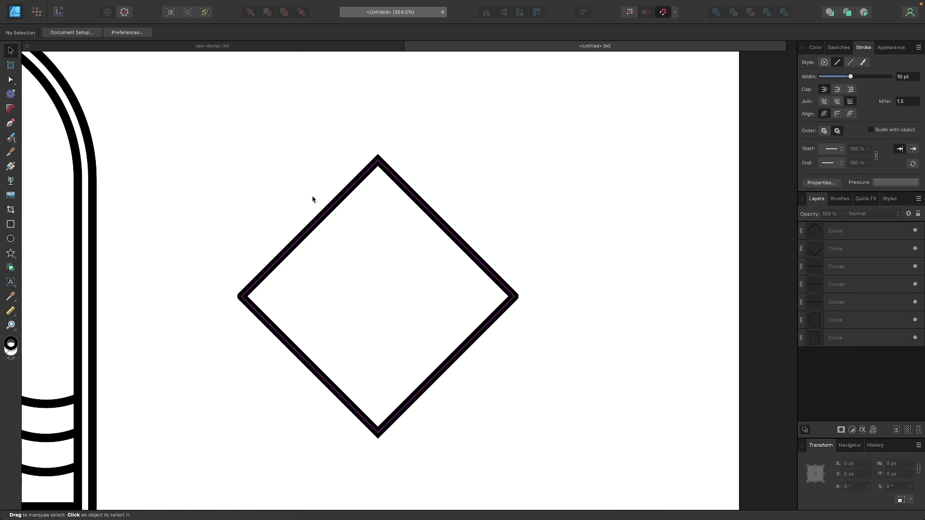
left_click(310, 362)
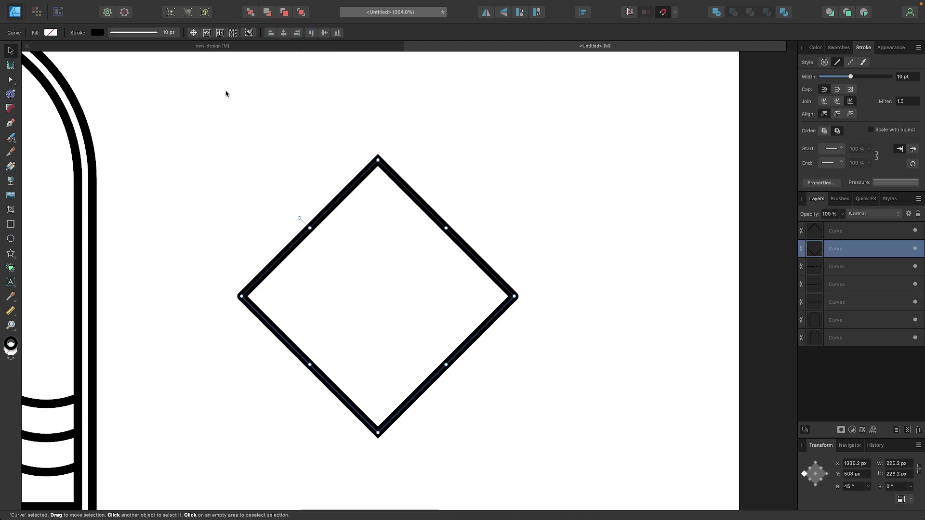
left_click(508, 16)
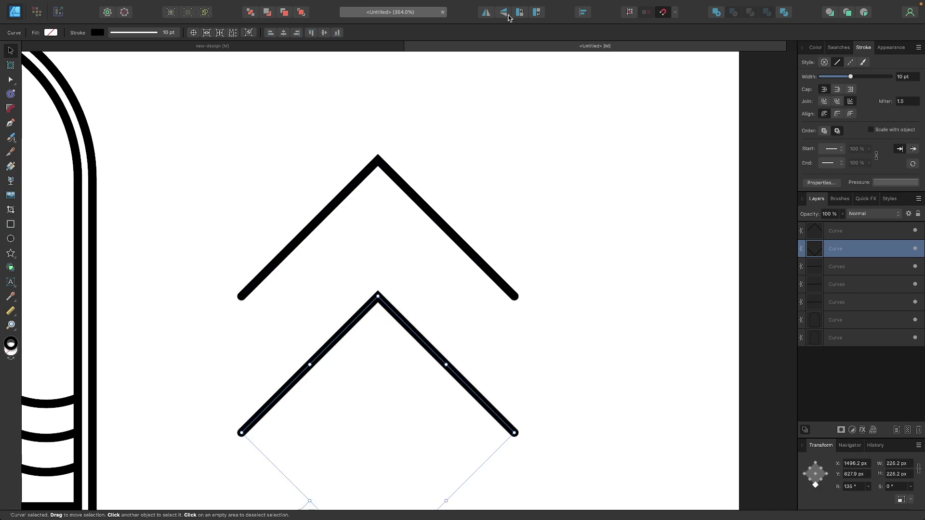
scroll(331, 289, "down", 2)
scroll(330, 289, "right", 2)
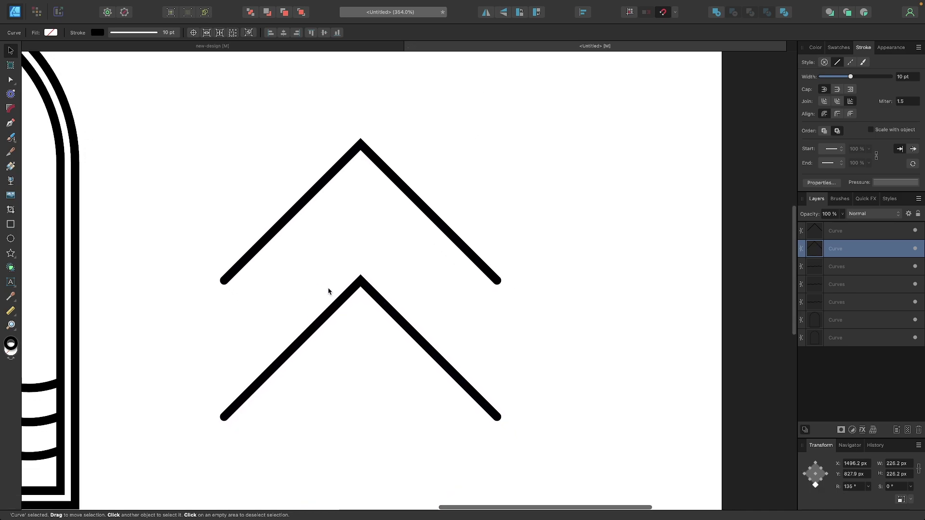
left_click_drag(328, 314, 321, 219)
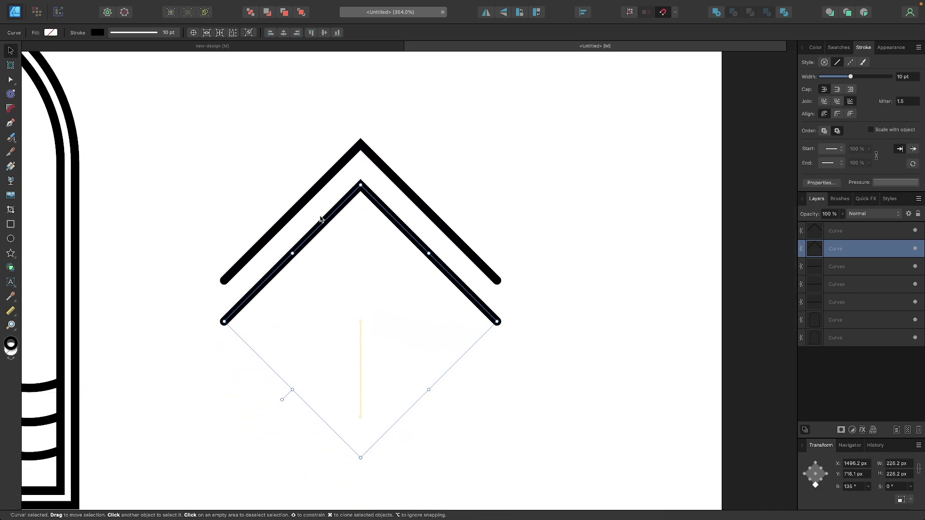
Step: Flatten the lower chevron by lowering its apex node, then move it straight up so it crosses both slopes of the peak
left_click(10, 79)
left_click(361, 185)
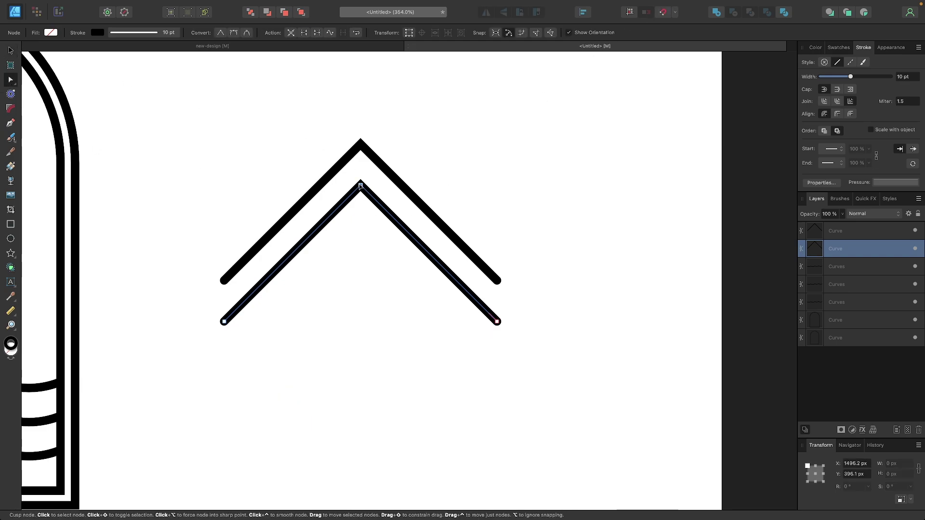
left_click_drag(361, 185, 360, 266)
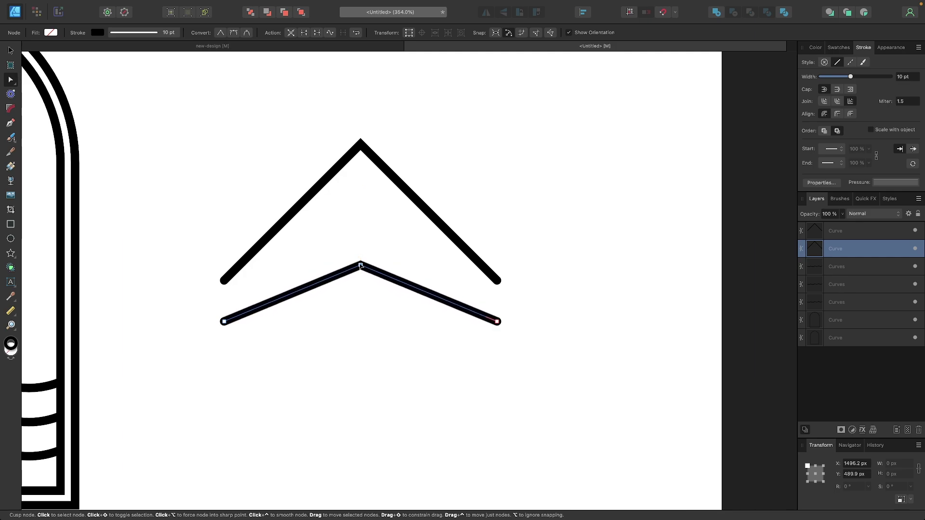
left_click(10, 50)
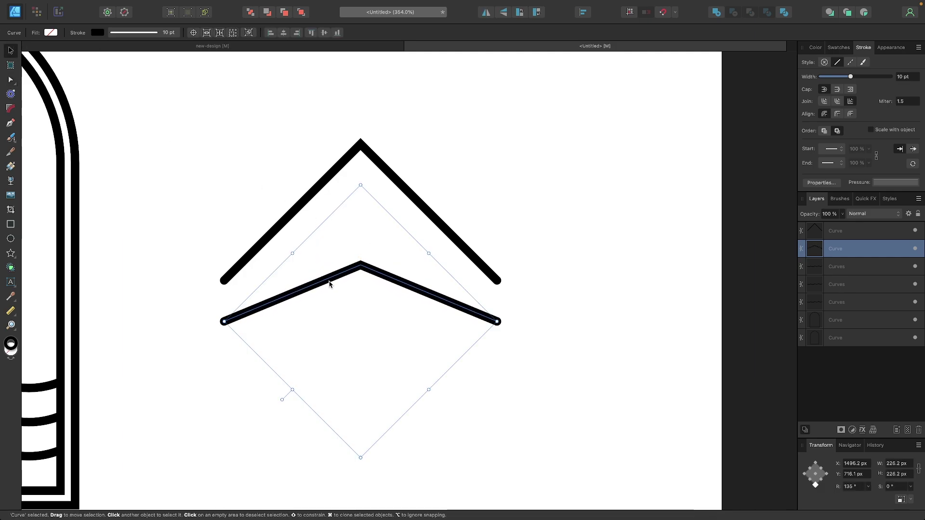
left_click_drag(372, 268, 371, 197)
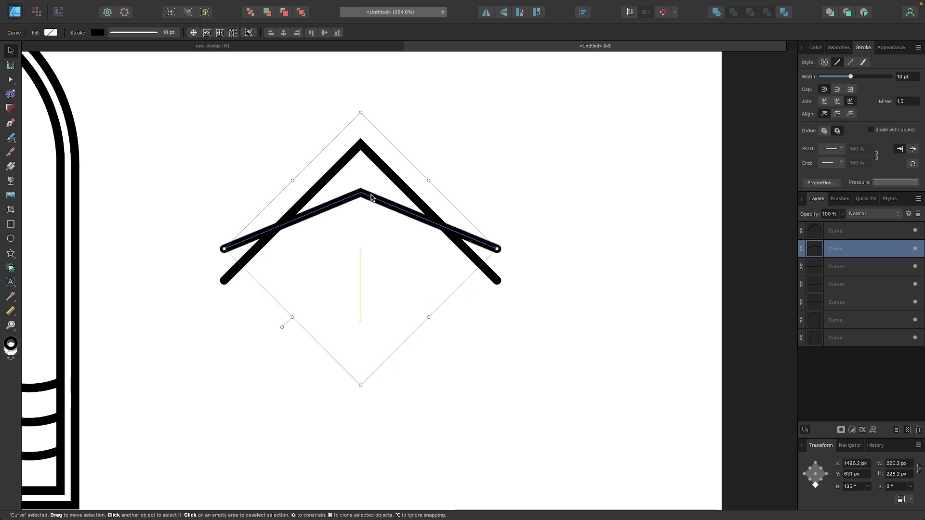
Step: Check the mountains in the new-design reference, then remove the snow line's ends outside the peak with the Shape Builder
left_click(334, 47)
scroll(427, 213, "up", 3)
scroll(339, 333, "down", 2)
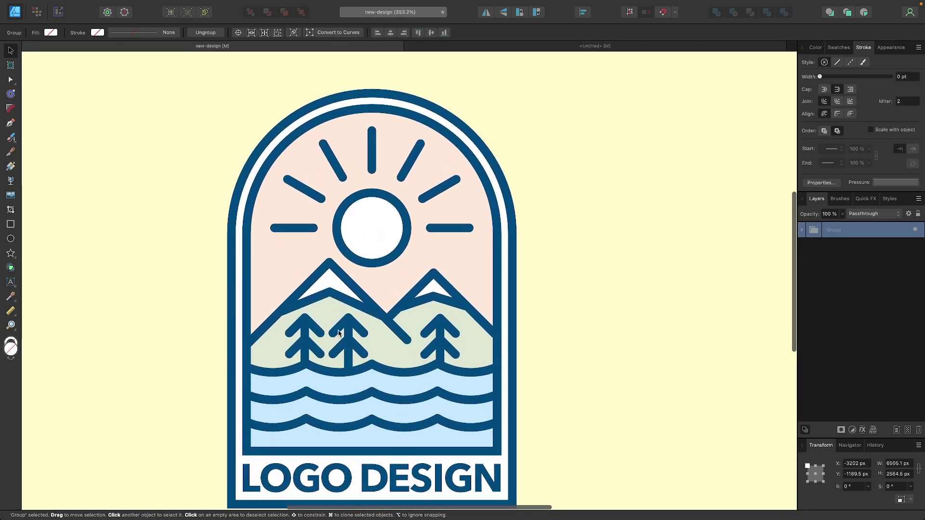
left_click(542, 45)
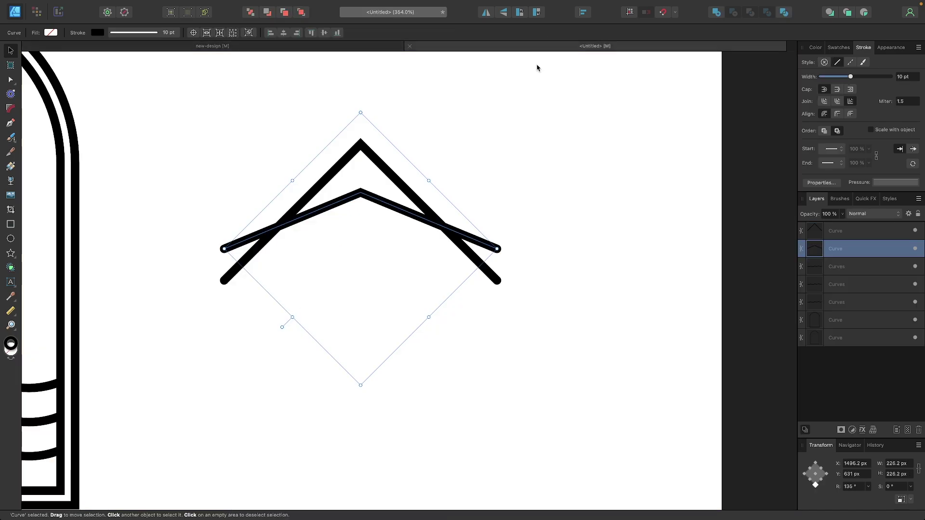
scroll(333, 238, "up", 1)
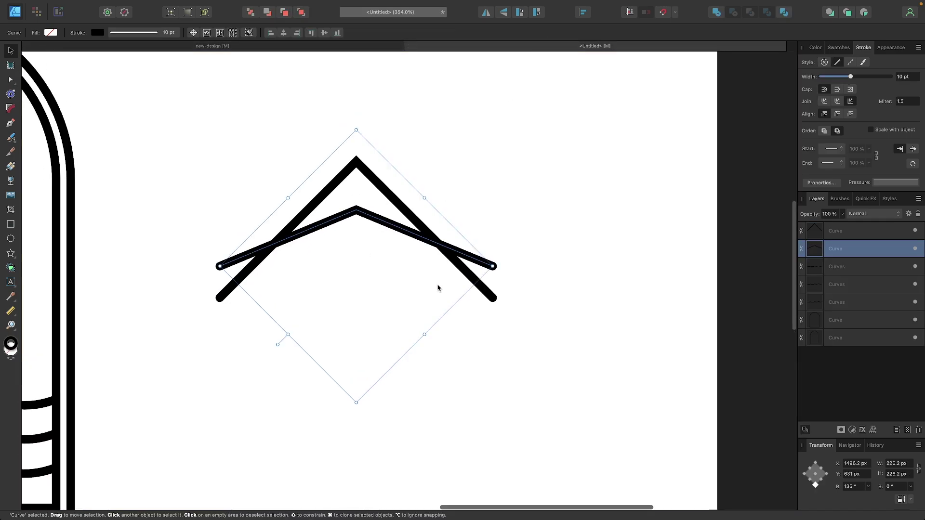
left_click_drag(552, 350, 392, 276)
left_click_drag(162, 116, 163, 115)
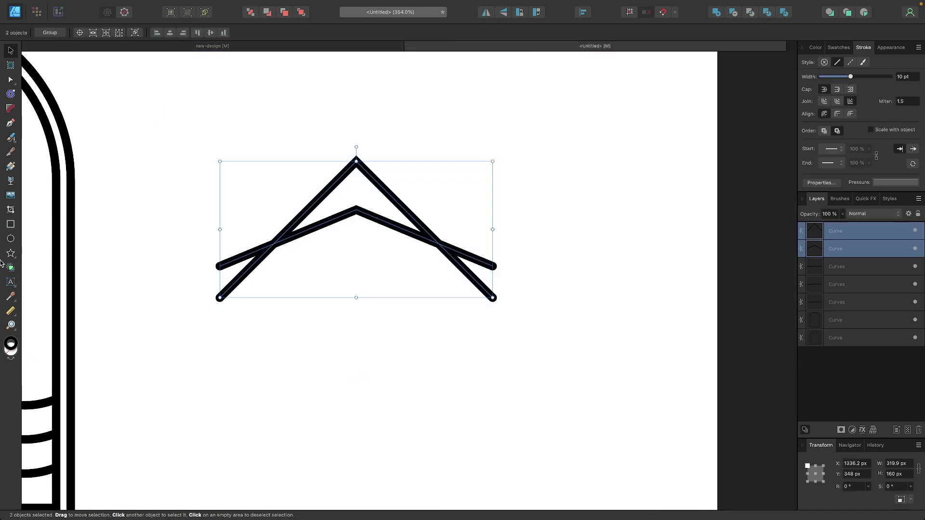
left_click(7, 269)
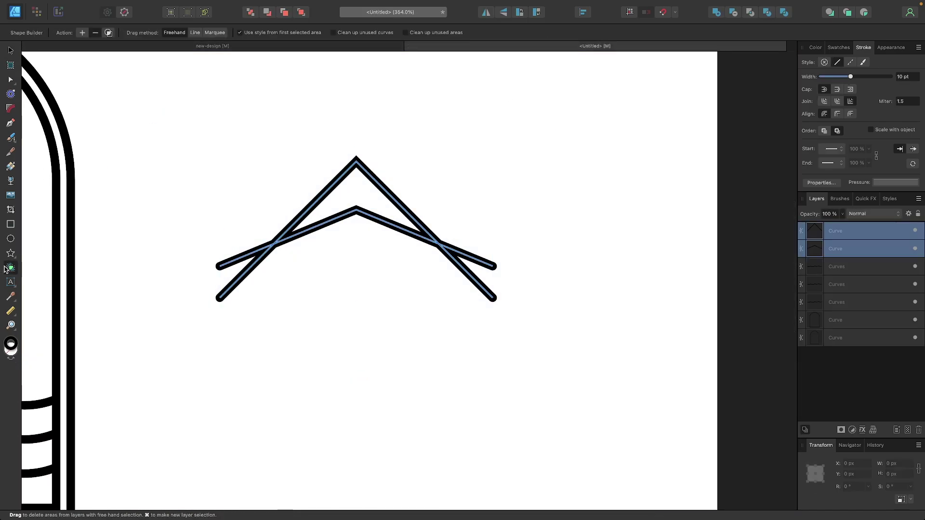
left_click(229, 256)
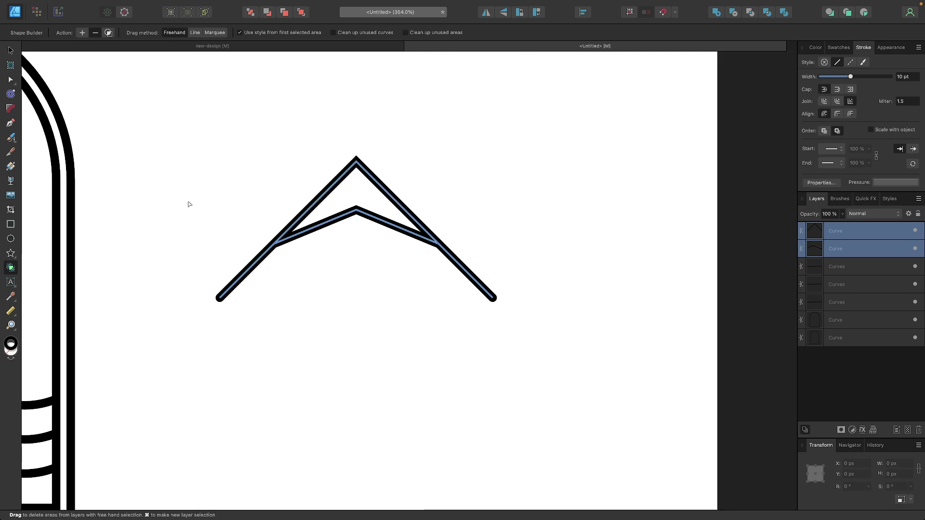
left_click(10, 50)
Step: Move the mountain to the right, duplicate it to the left, and enlarge the copy into a taller mountain overlapping the first one's lower slope
scroll(359, 275, "right", 2)
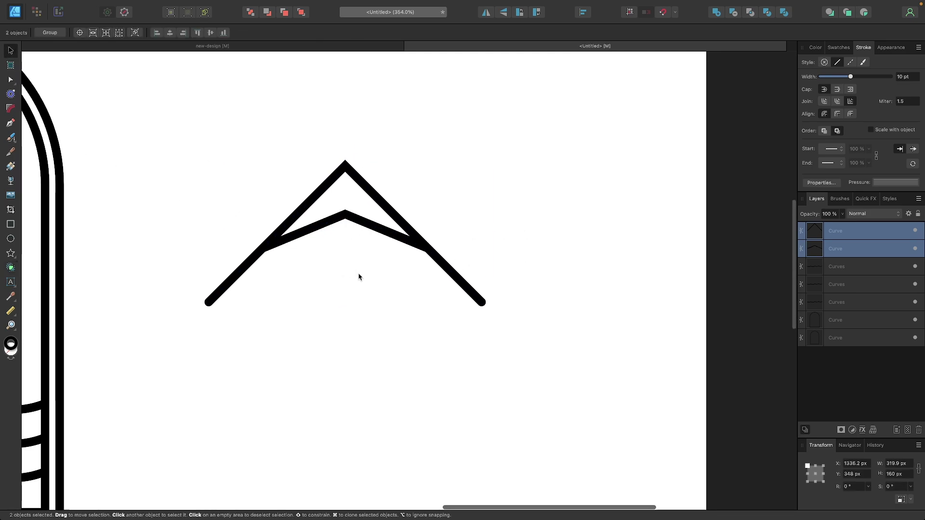
left_click_drag(517, 373, 173, 153)
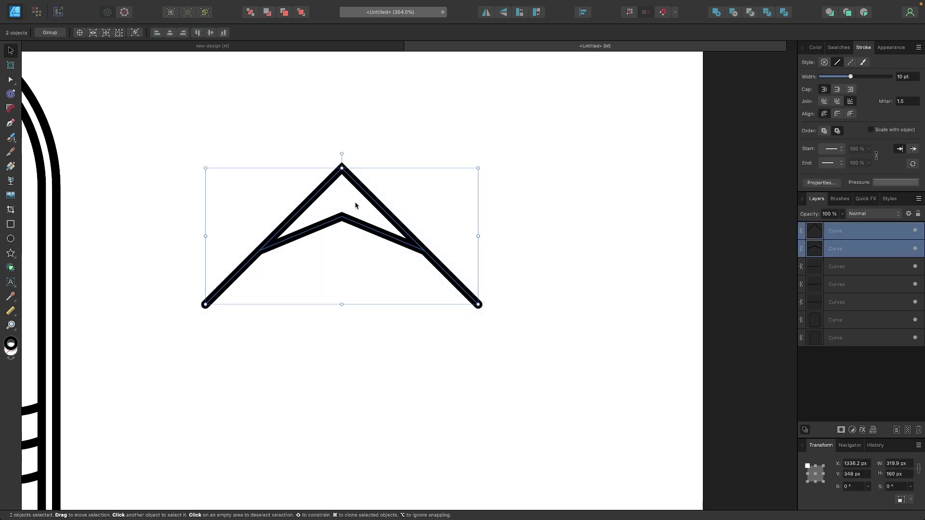
left_click_drag(384, 237, 579, 249)
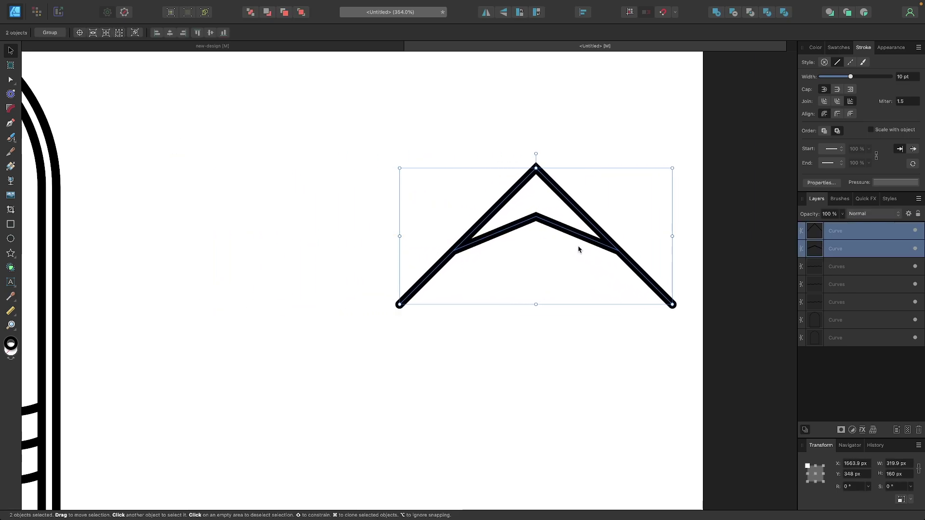
mouse_move(588, 238)
left_mouse_down()
mouse_move(427, 241)
mouse_move(472, 237)
mouse_move(459, 236)
left_mouse_up()
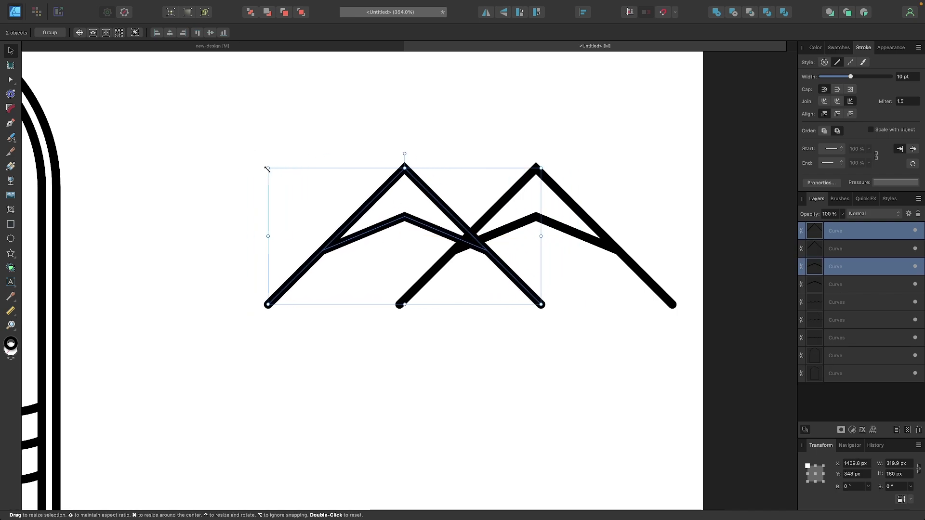
left_click_drag(268, 169, 177, 103)
left_click_drag(435, 221, 404, 219)
Step: Shrink both snow-line curves toward their peaks, to about 106 px on the smaller mountain and 156 px on the larger one
left_click(556, 227)
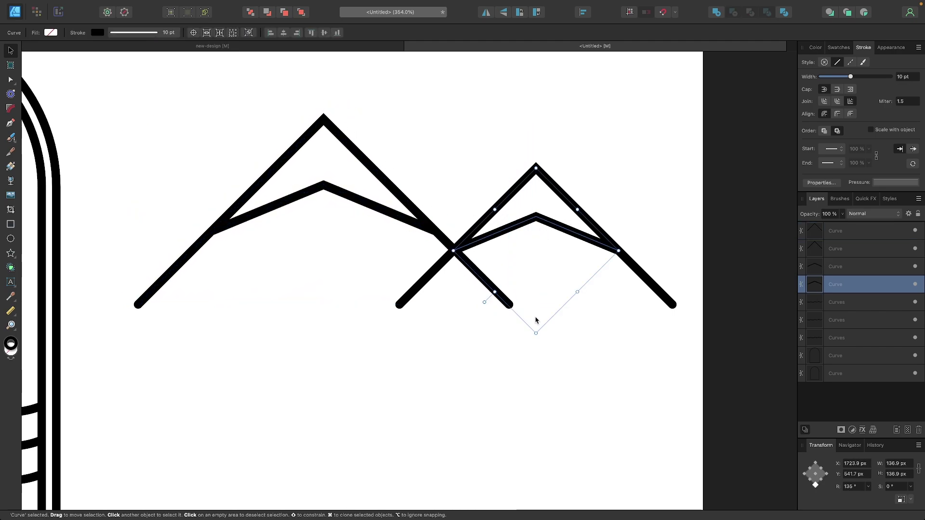
left_click_drag(536, 333, 536, 295)
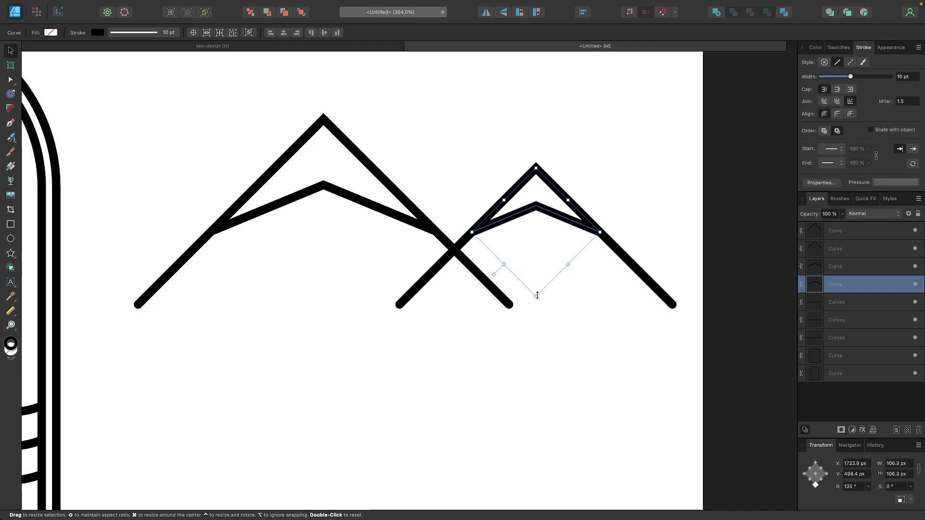
left_click(362, 197)
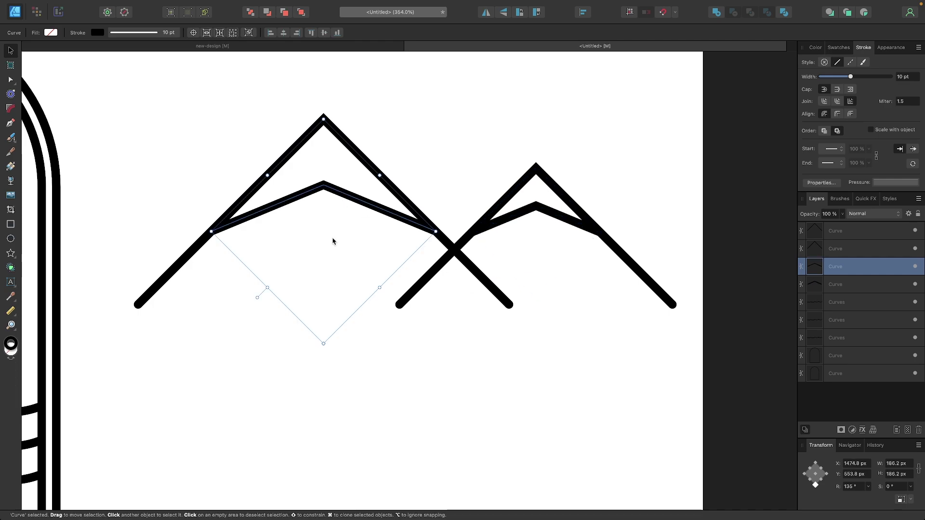
left_click_drag(324, 344, 332, 311)
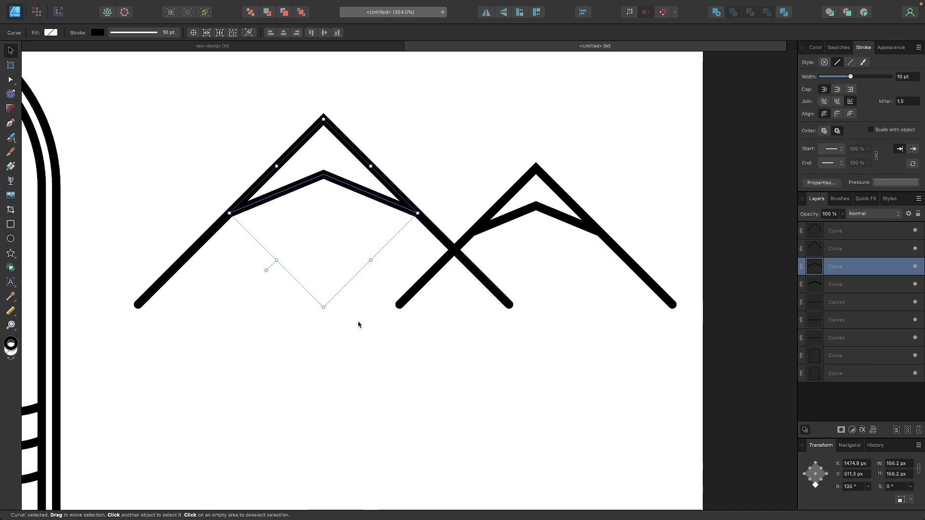
Step: Select both curves of the smaller mountain and move it left so it overlaps the larger mountain further
scroll(387, 336, "down", 2)
left_click(484, 247)
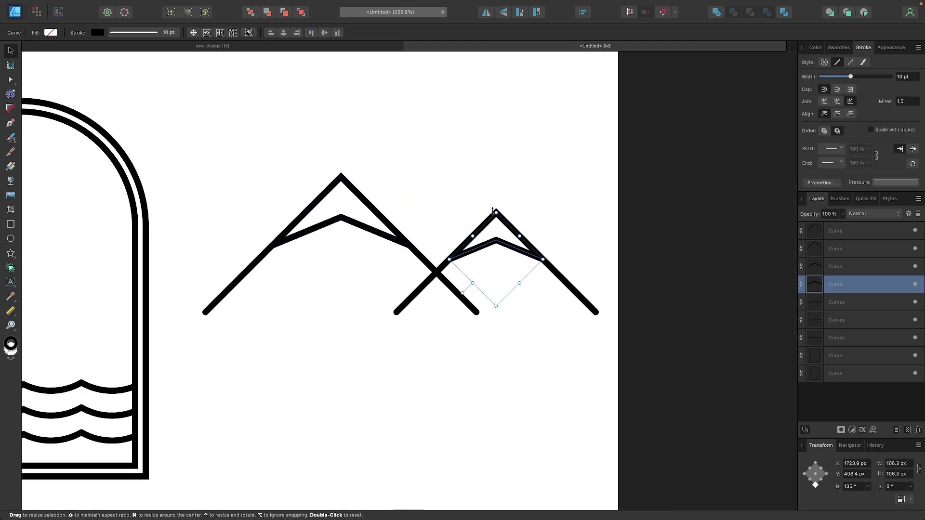
left_click(490, 220, "shift")
left_click_drag(490, 221, 467, 224)
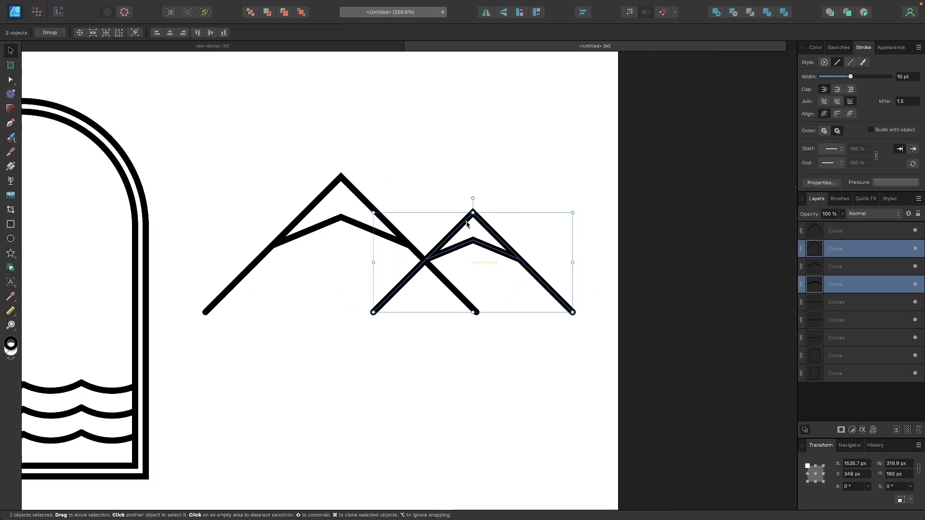
Step: Scale both curves of the larger mountain down to about 406 × 203 px, keeping its lower-right end in place
left_click(347, 219)
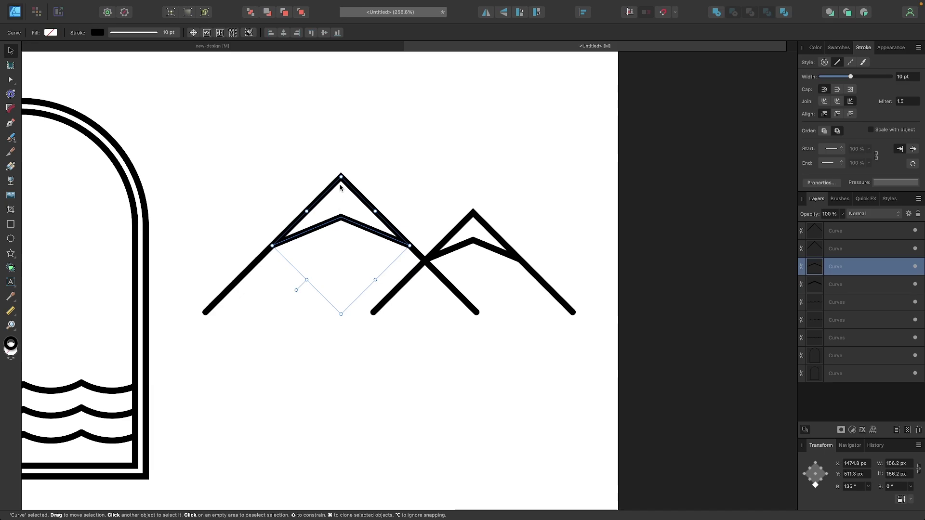
left_click(351, 191, "shift")
left_click_drag(205, 177, 227, 176)
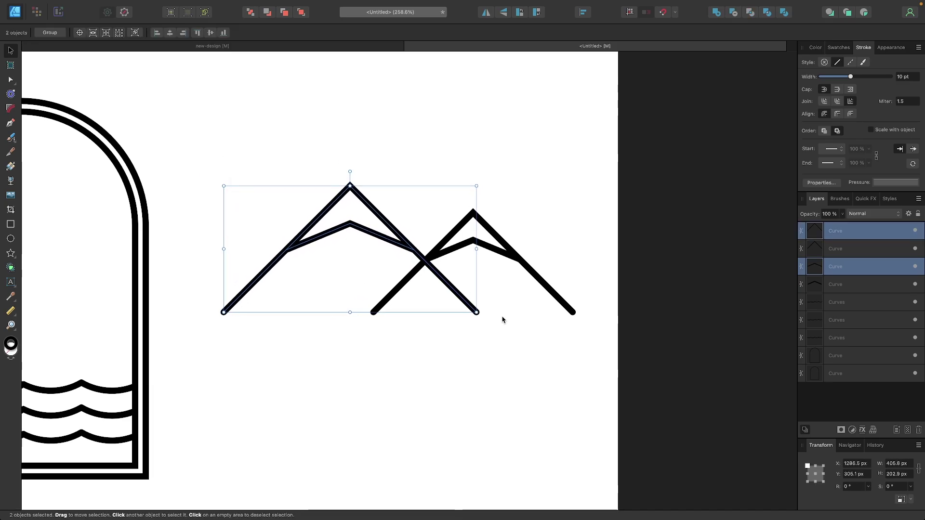
left_click(500, 332)
scroll(500, 334, "down", 5)
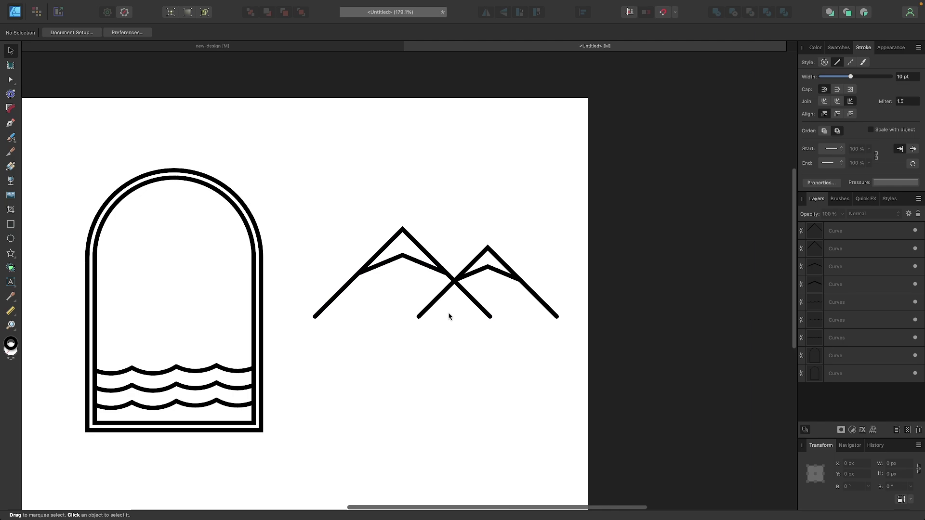
Step: Nudge the larger mountain slightly left, then remove the smaller mountain's left slope below the crossing with the Shape Builder
scroll(412, 303, "up", 3)
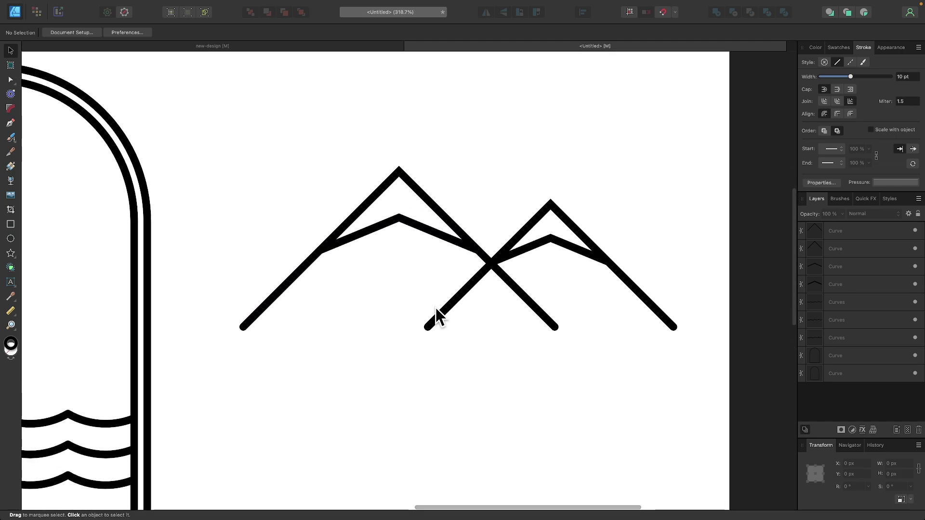
left_click(417, 230)
left_click(421, 196, "shift")
left_click_drag(421, 195, 413, 193)
left_click_drag(706, 371, 183, 123)
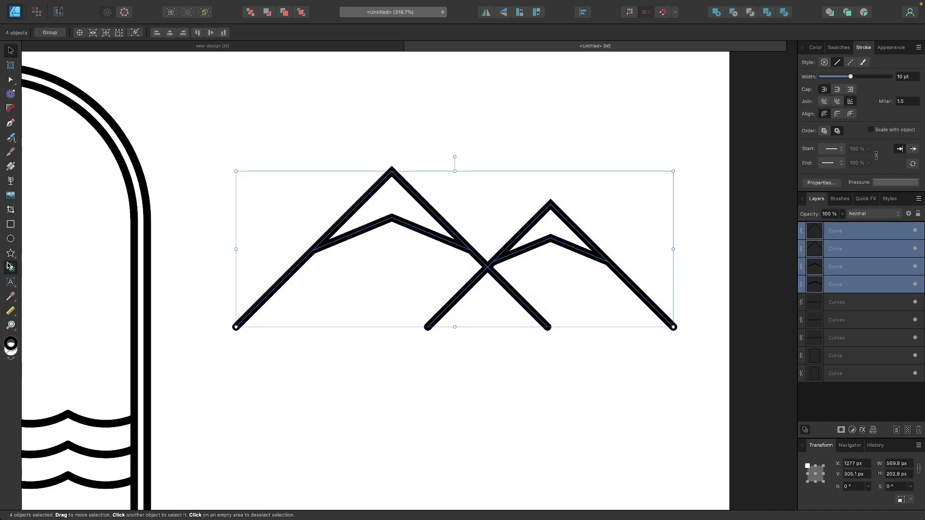
left_click(10, 266)
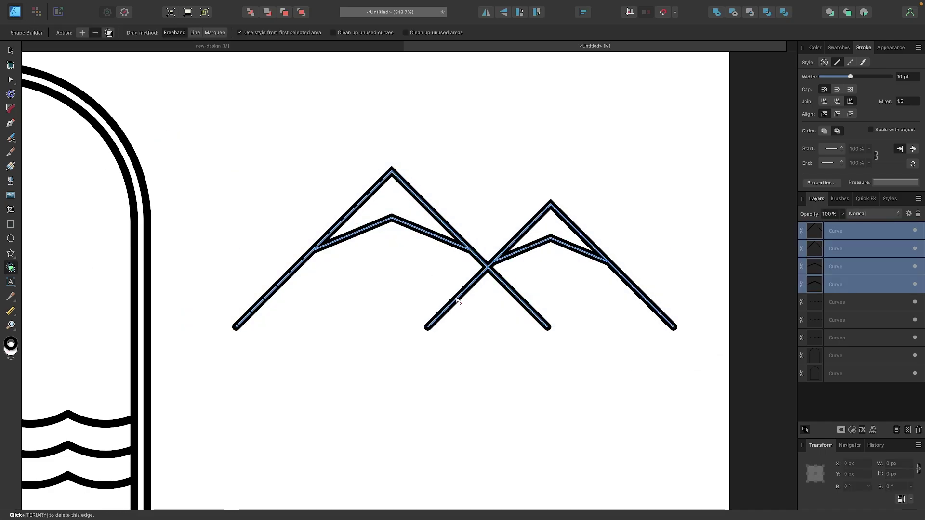
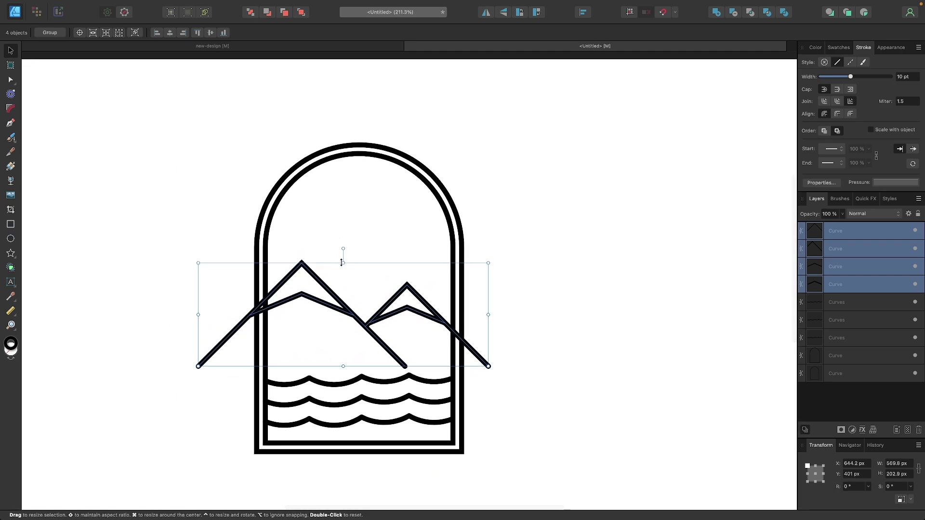
Step: Scale the four mountain curves to about 476 × 170 px and position them across the arch just above the waves
left_click_drag(343, 263, 345, 283, "shift")
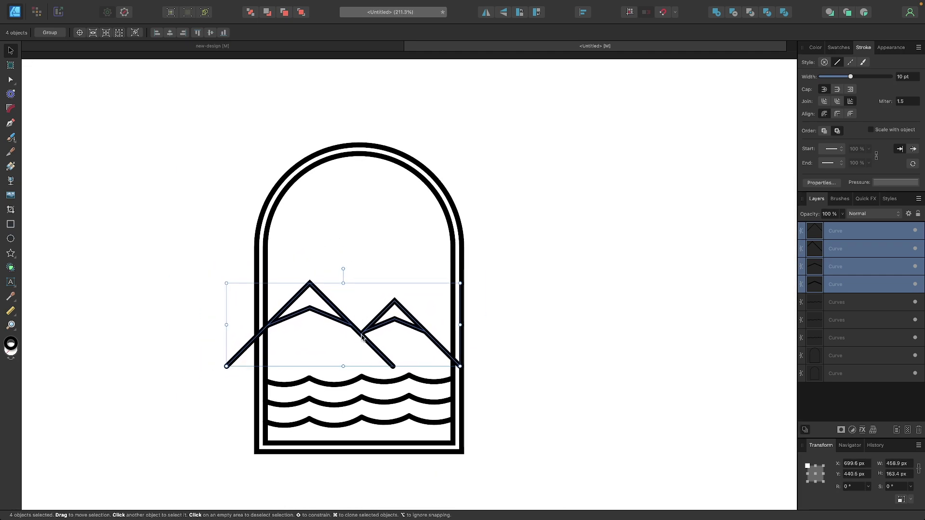
left_click_drag(362, 337, 380, 339)
left_click_drag(364, 285, 364, 282)
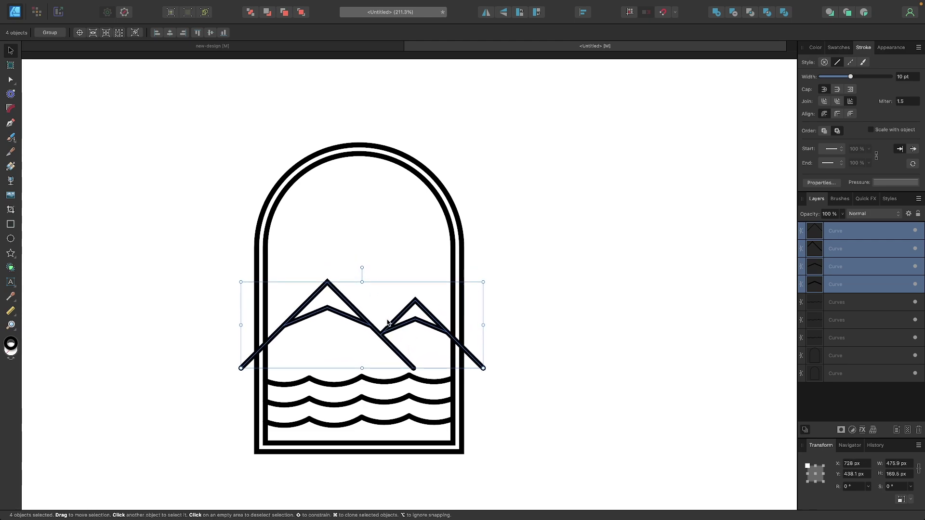
mouse_move(395, 328)
left_mouse_down()
mouse_move(393, 343)
mouse_move(392, 321)
left_mouse_up()
scroll(393, 343, "up", 5)
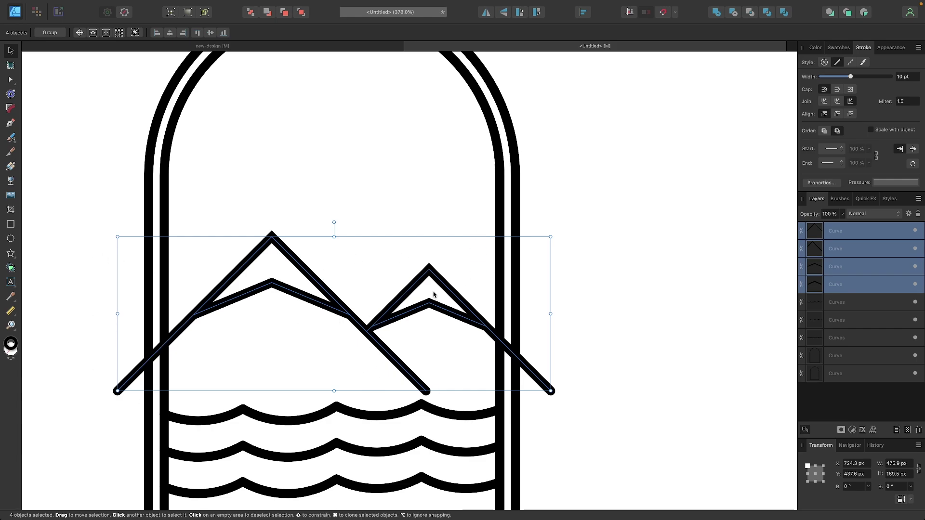
Step: Trim the mountain slope ends that stick out past the inner arch with the Shape Builder
left_click(165, 214, "shift")
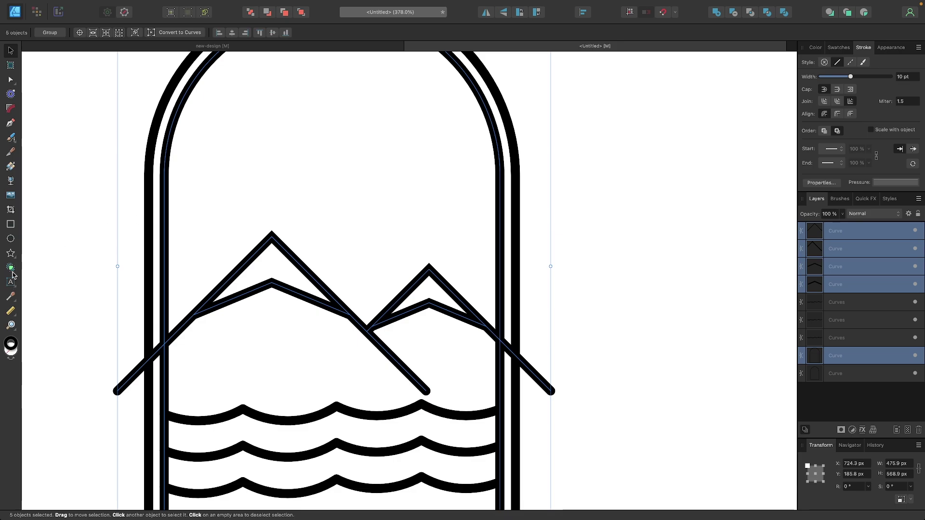
left_click(10, 268)
left_click(132, 378)
left_click(522, 362)
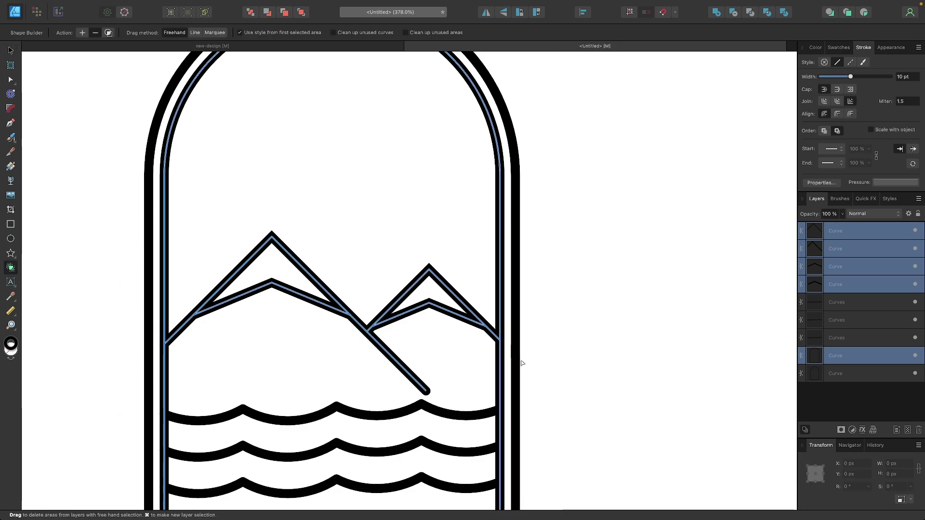
key("v")
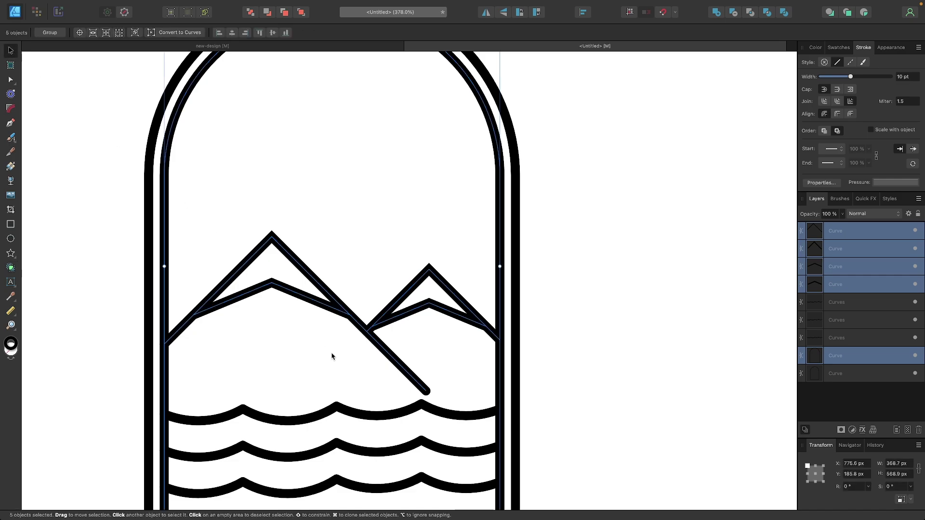
left_click(344, 372)
Step: Add a node on the larger mountain's right slope below the crossing and break the curve there
left_click(10, 82)
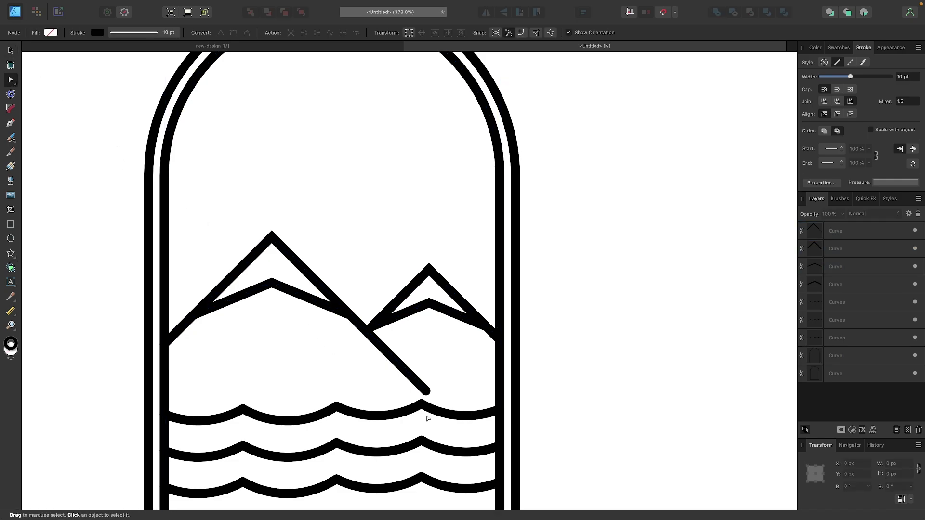
left_click(394, 367)
scroll(394, 367, "up", 5)
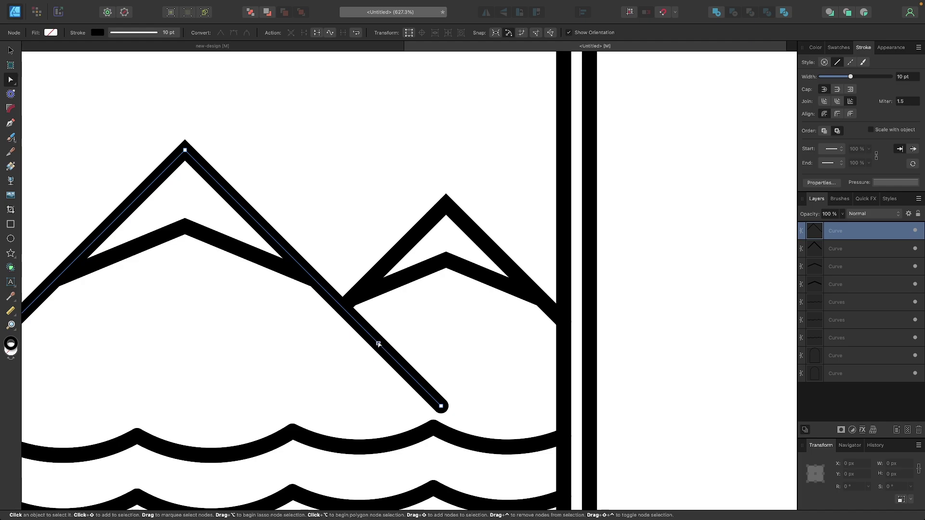
left_click(378, 344)
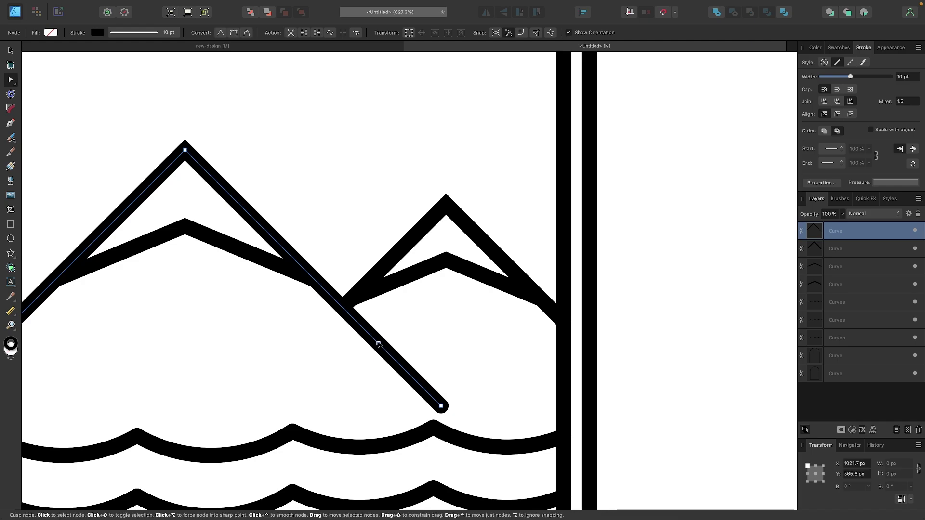
left_click(304, 34)
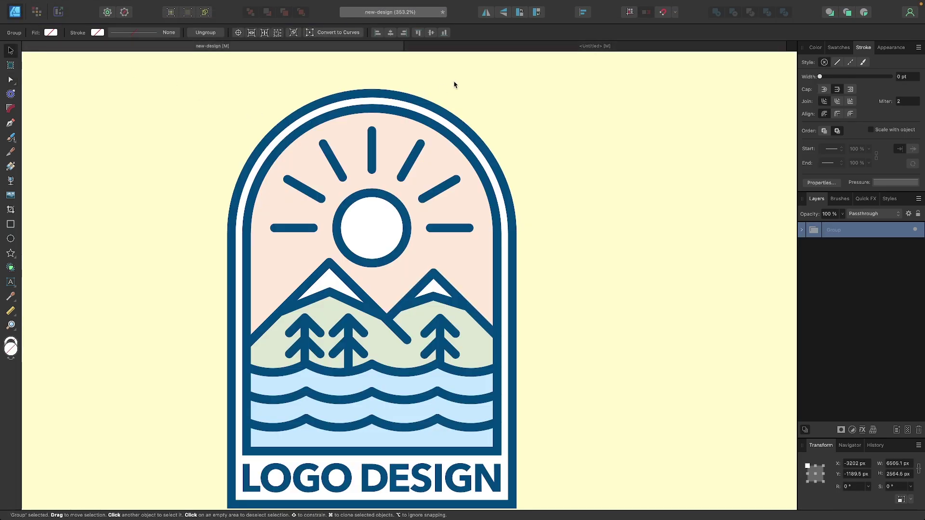
Step: Delete the cut-off lower piece of the larger mountain's right slope
left_click(486, 44)
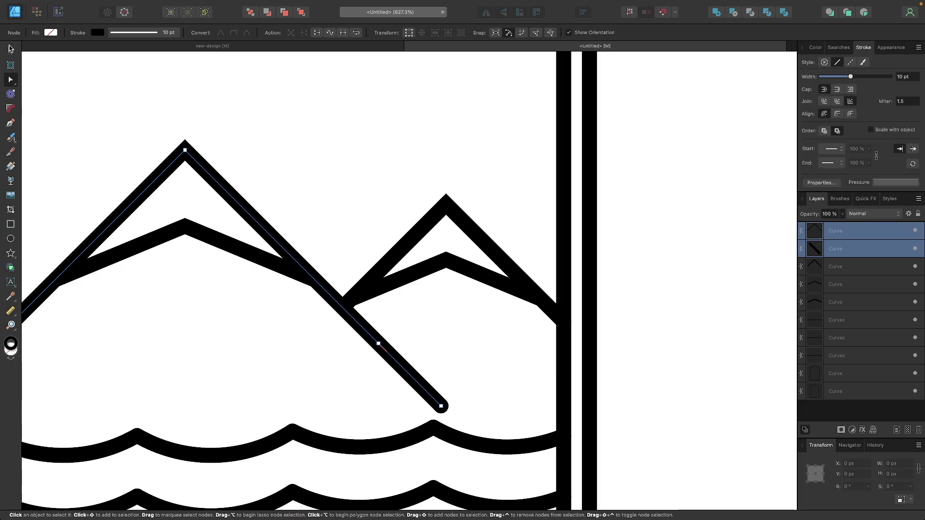
left_click(326, 379)
left_click(415, 385)
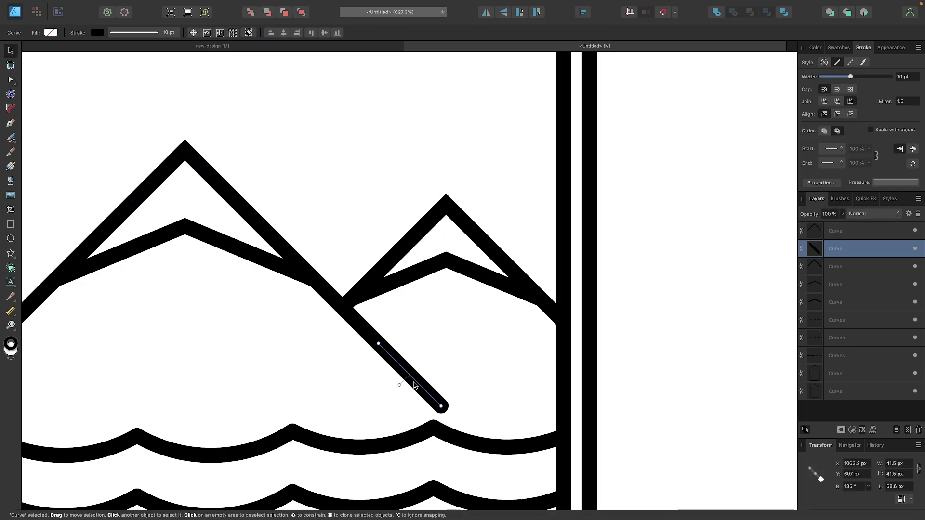
key("Delete")
Step: Give both mountain outlines and both snow-line curves a round stroke join
scroll(415, 384, "down", 3)
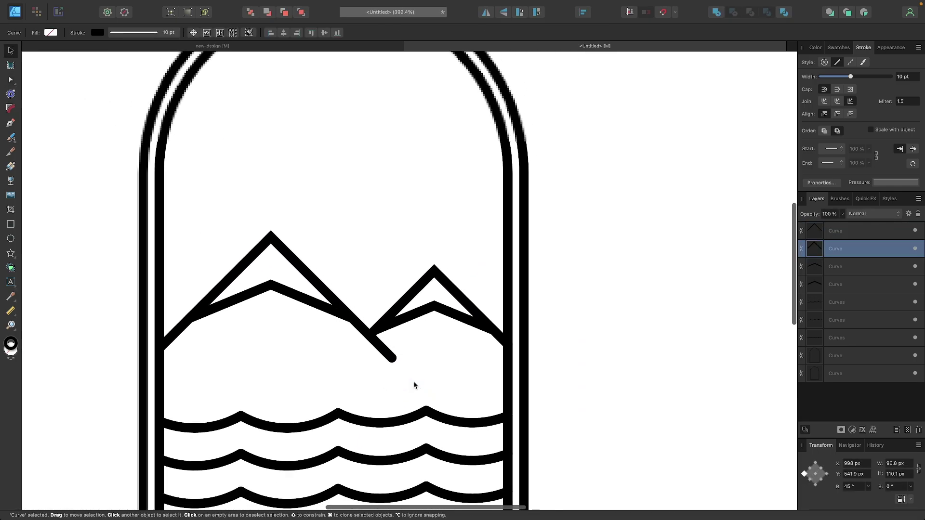
scroll(414, 384, "up", 2)
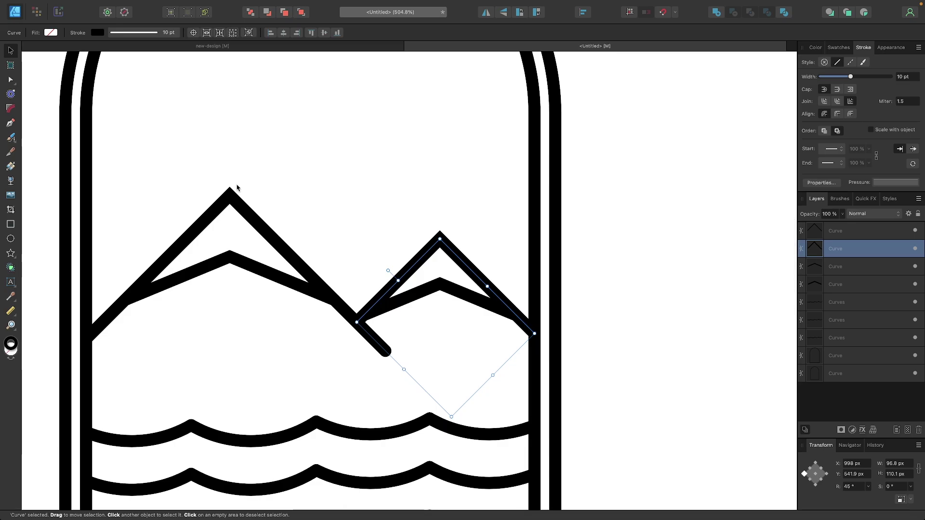
scroll(224, 205, "down", 3)
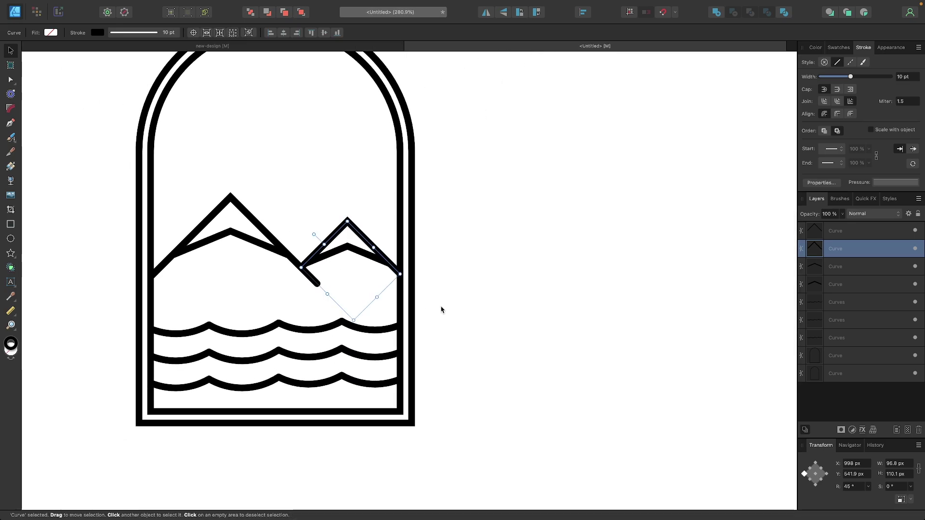
scroll(440, 310, "up", 2)
scroll(439, 309, "left", 2)
left_click(283, 240)
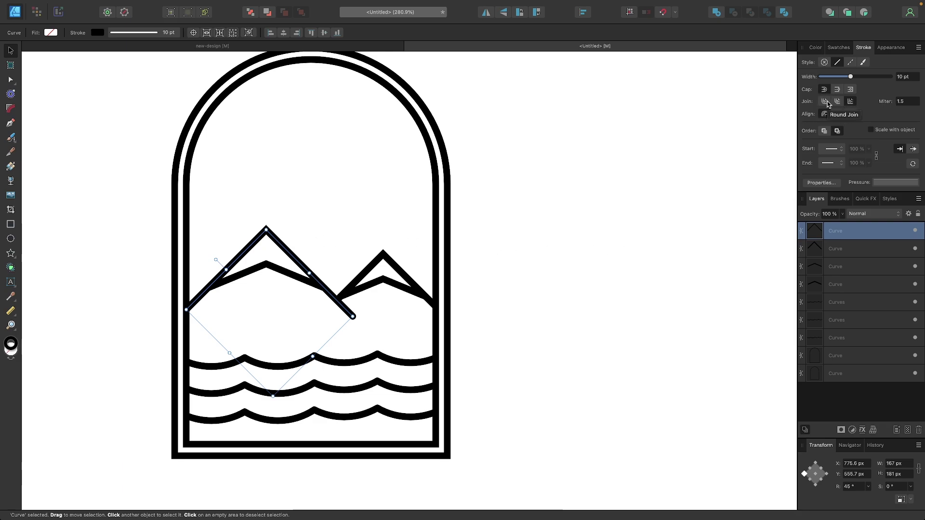
left_click(366, 269)
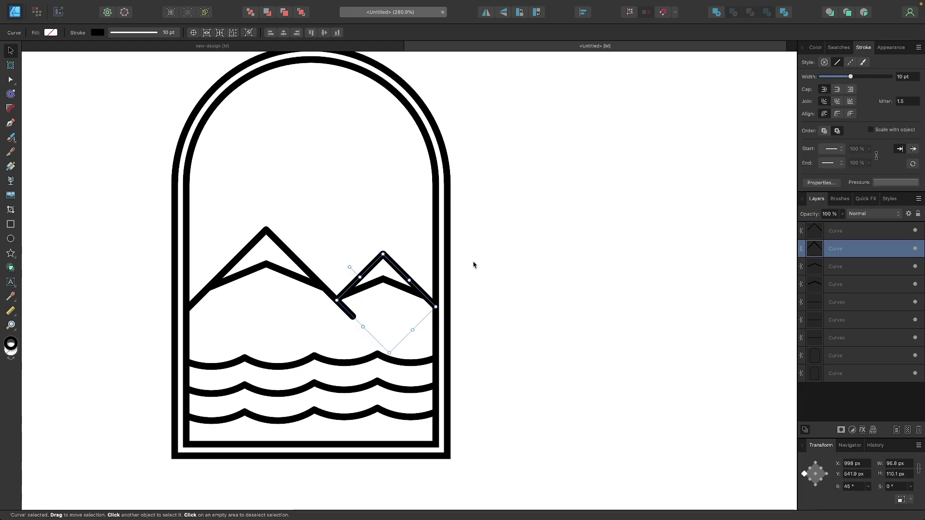
scroll(405, 289, "up", 3)
left_click(378, 285)
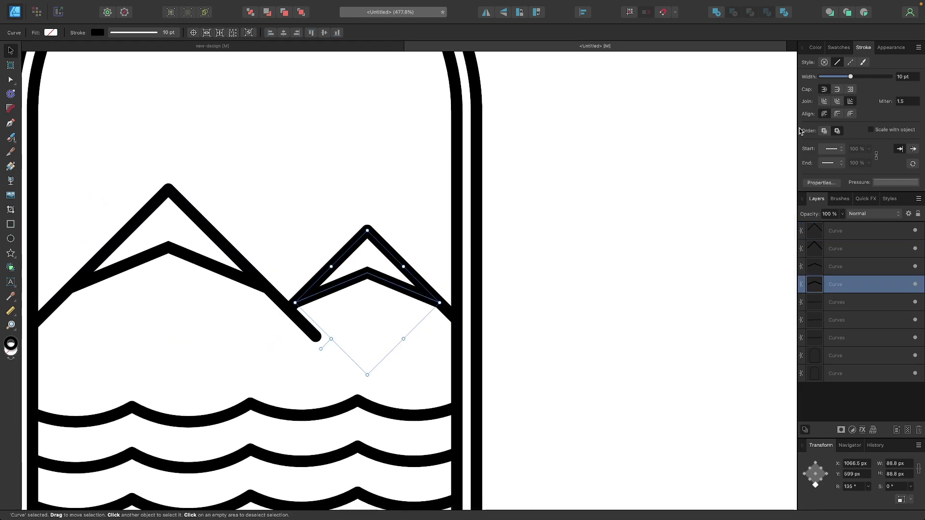
left_click(216, 239)
scroll(607, 243, "down", 3)
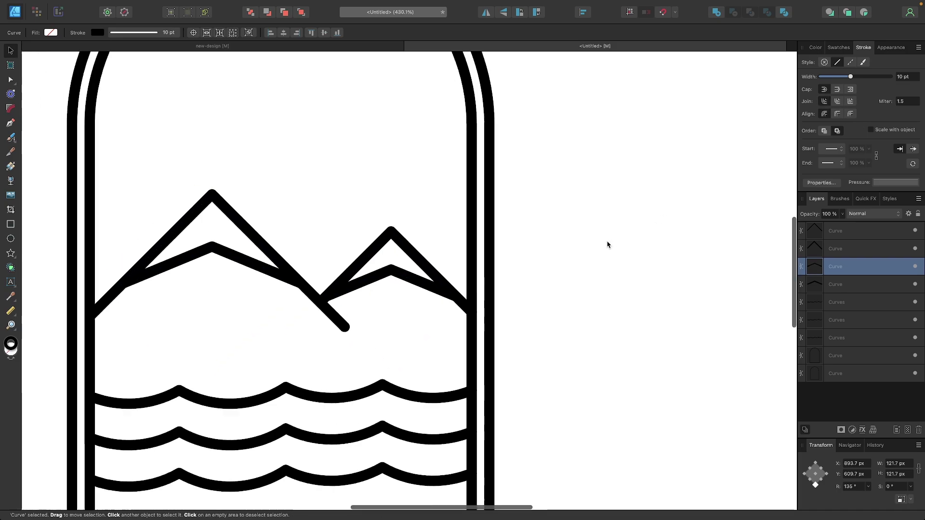
Step: Move all four mountain curves down closer to the waves, to about Y 457.5 px, and compare with the new-design document
left_click_drag(565, 310, 190, 186)
left_click_drag(437, 275, 436, 288)
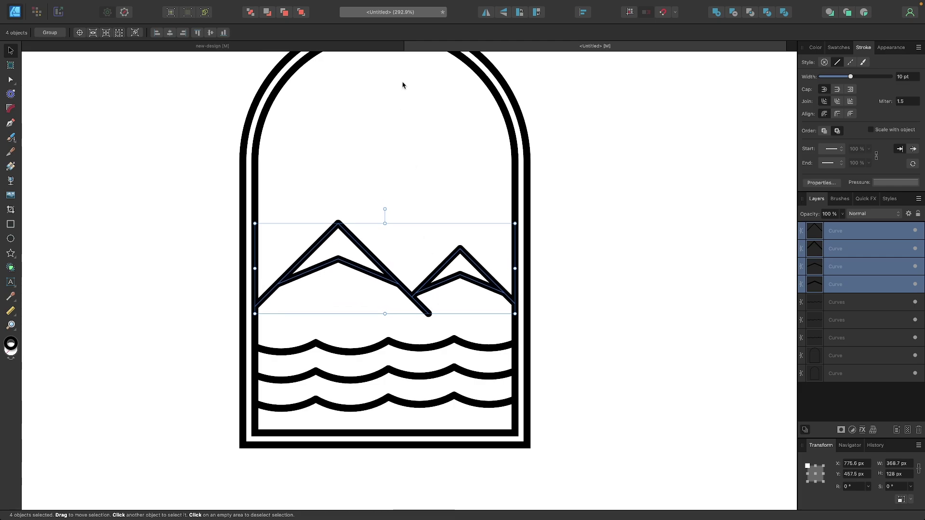
left_click(349, 45)
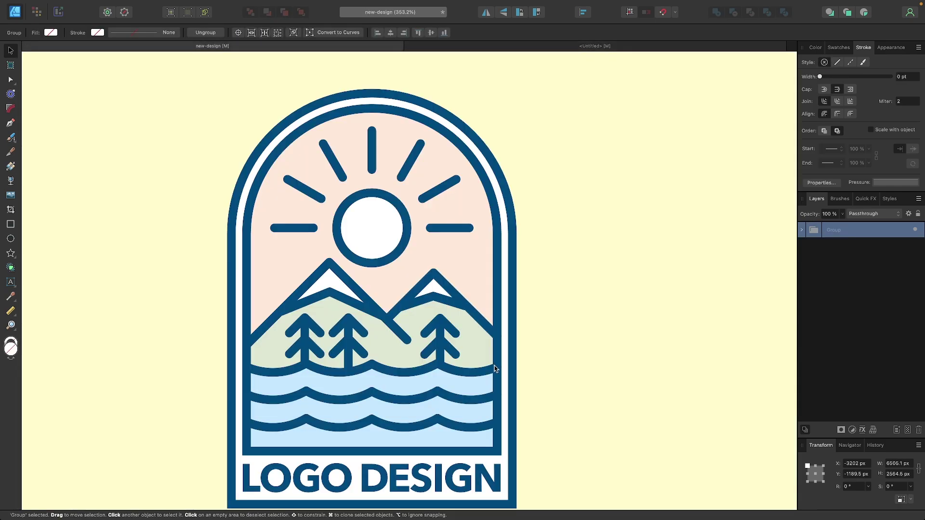
left_click(525, 47)
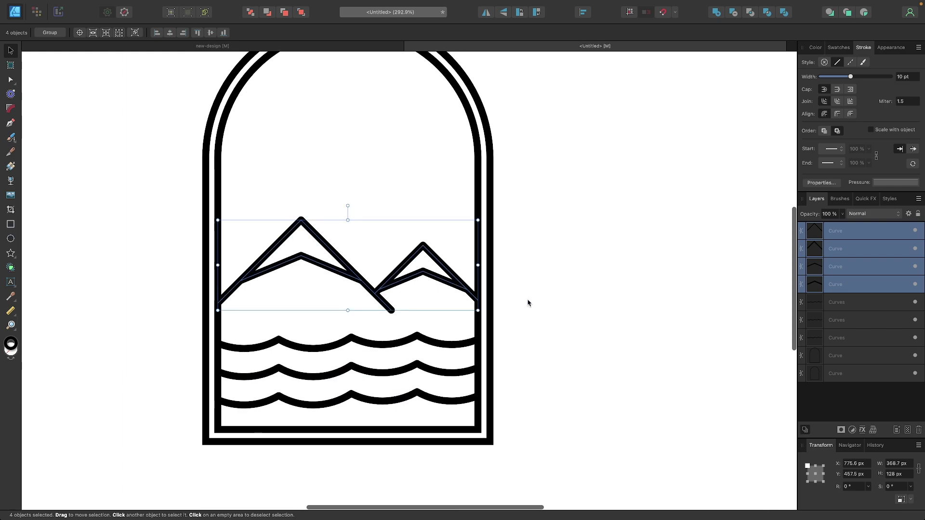
left_click(563, 306)
scroll(565, 308, "up", 3)
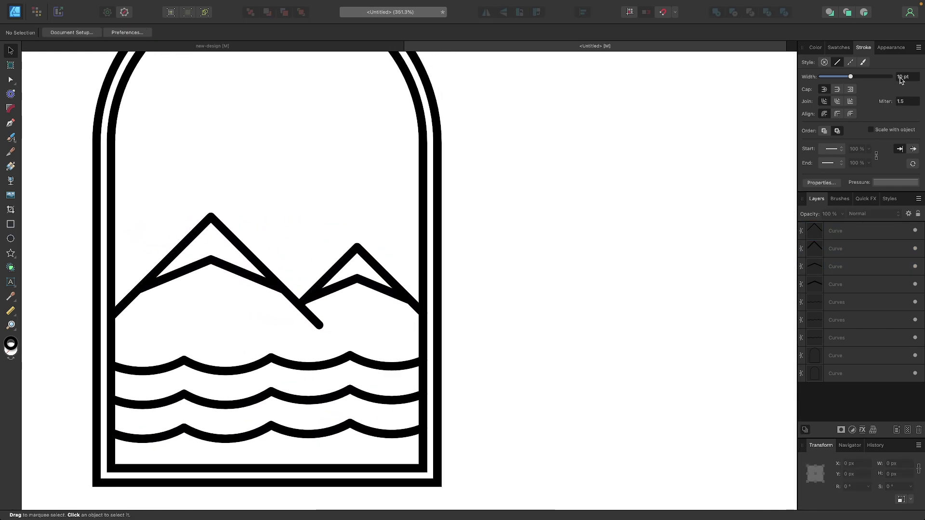
scroll(503, 204, "down", 2)
left_click_drag(499, 463, 171, 198)
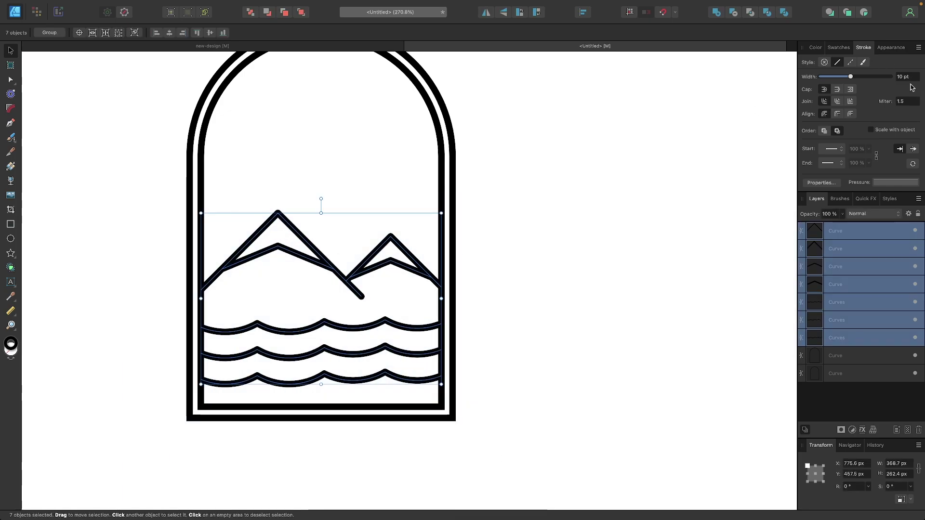
left_click(491, 264)
Step: Draw a square of about 100.6 px in the empty area right of the arch and rotate it -45° into a diamond
scroll(491, 262, "up", 3)
scroll(491, 262, "right", 2)
scroll(492, 262, "up", 1)
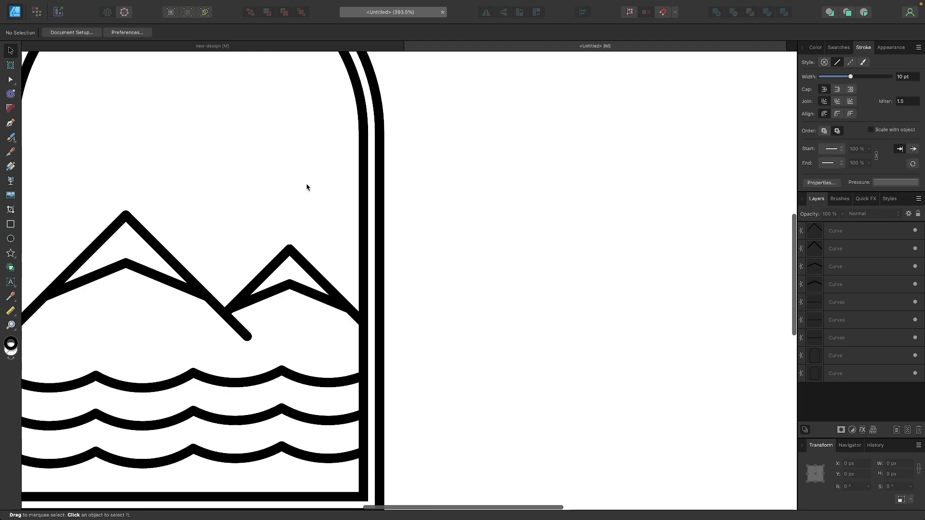
left_click(10, 224)
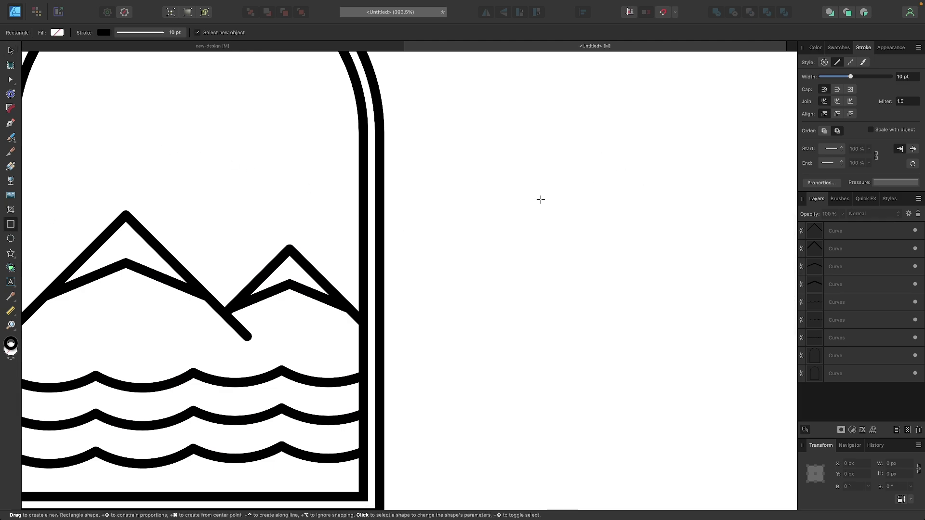
left_click_drag(544, 197, 631, 298)
scroll(631, 298, "right", 3)
scroll(631, 298, "up", 2)
left_click_drag(539, 167, 585, 225)
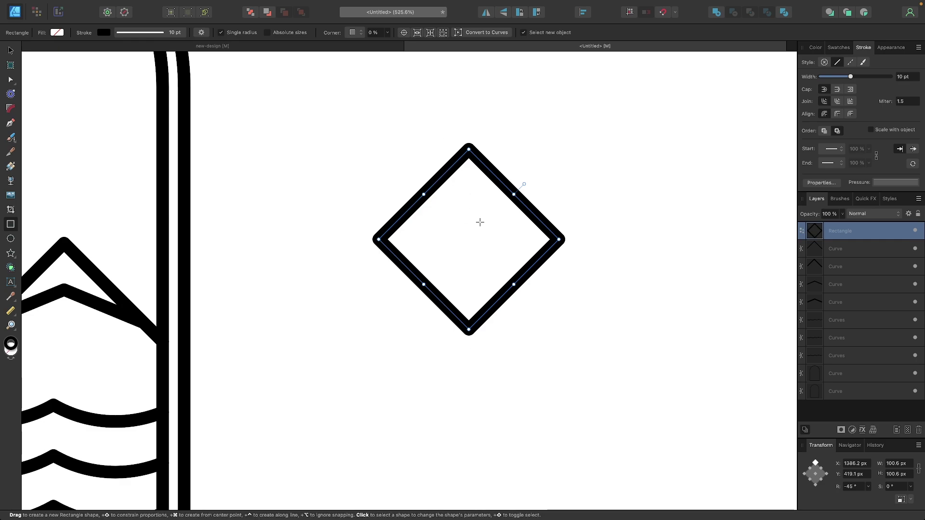
Step: Convert the diamond to curves
scroll(480, 222, "right", 2)
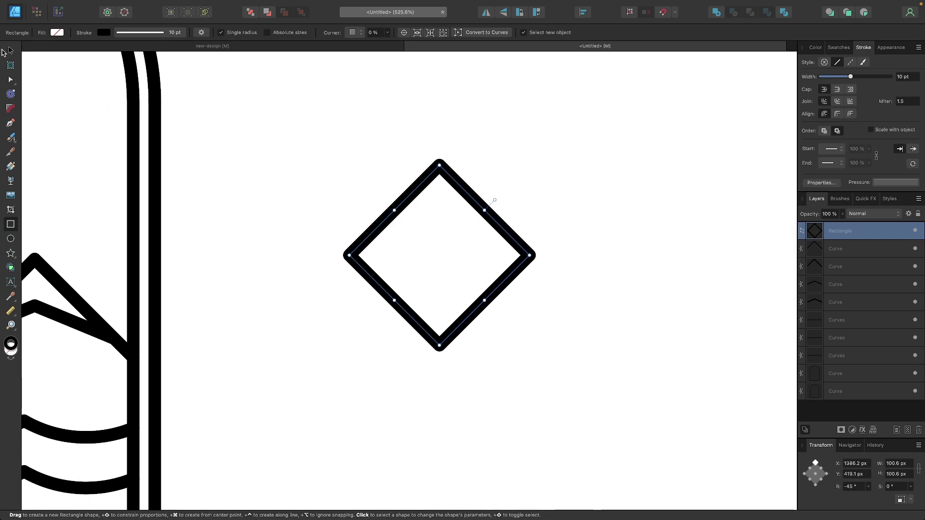
left_click(10, 51)
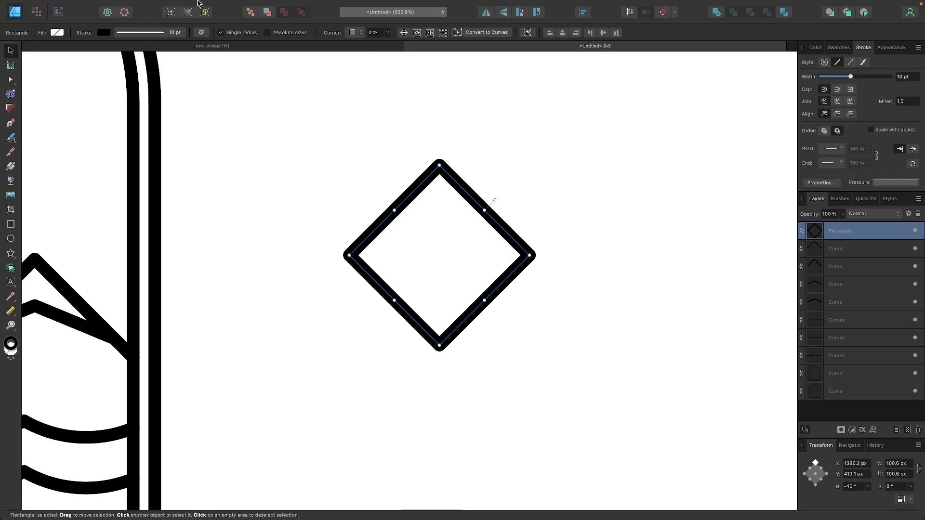
mouse_move(194, 4)
left_click(163, 6)
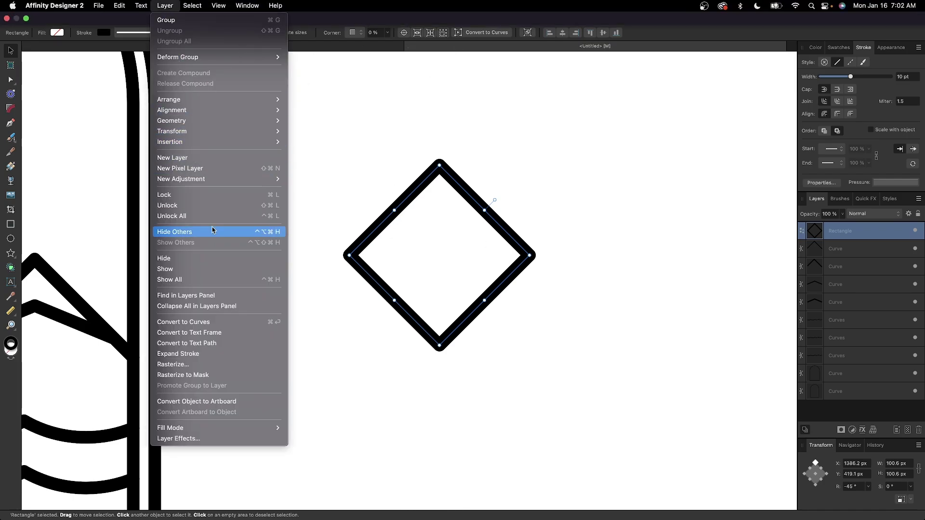
left_click(215, 323)
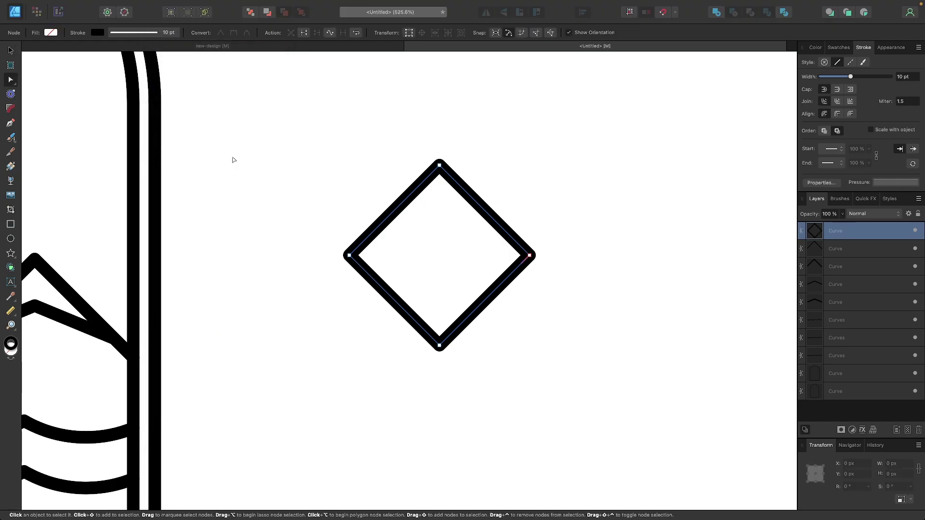
Step: Break the diamond's outline at its left and right corner nodes, splitting it into an upper and a lower half
left_click(349, 256)
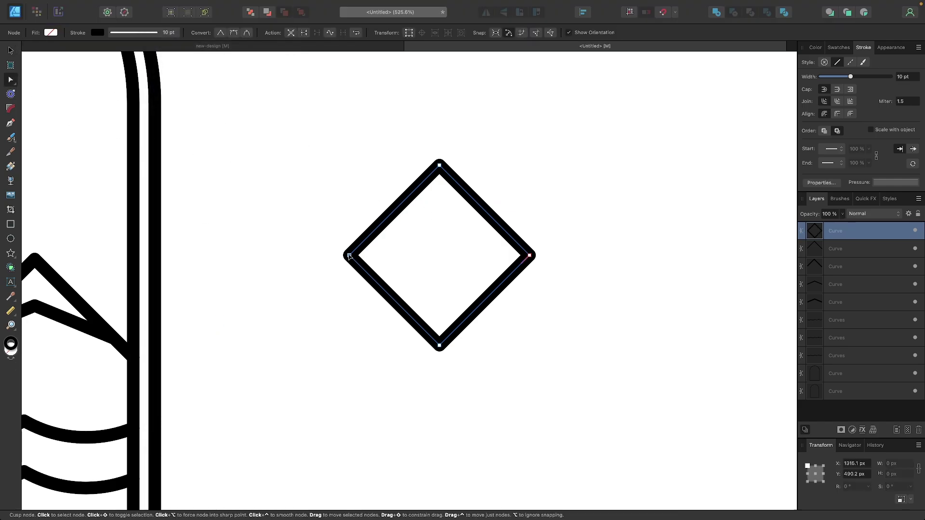
left_click(304, 33)
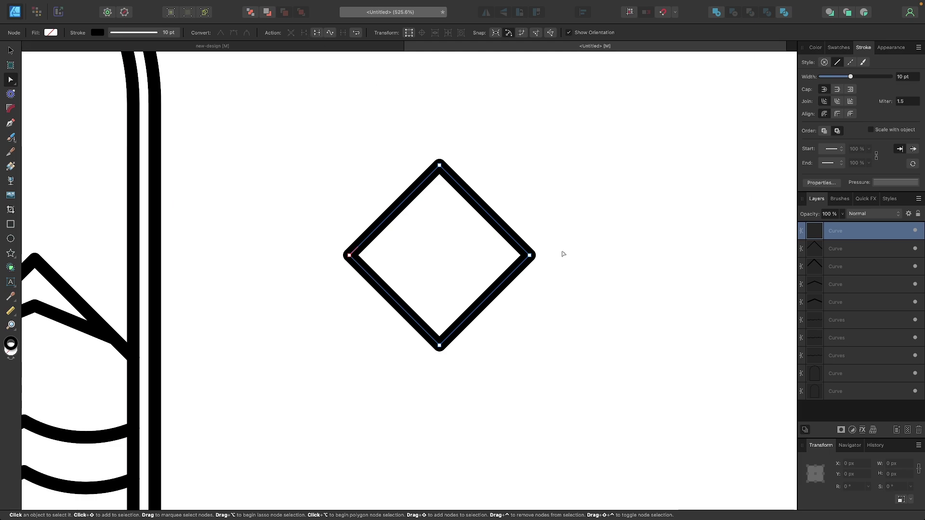
left_click(530, 256)
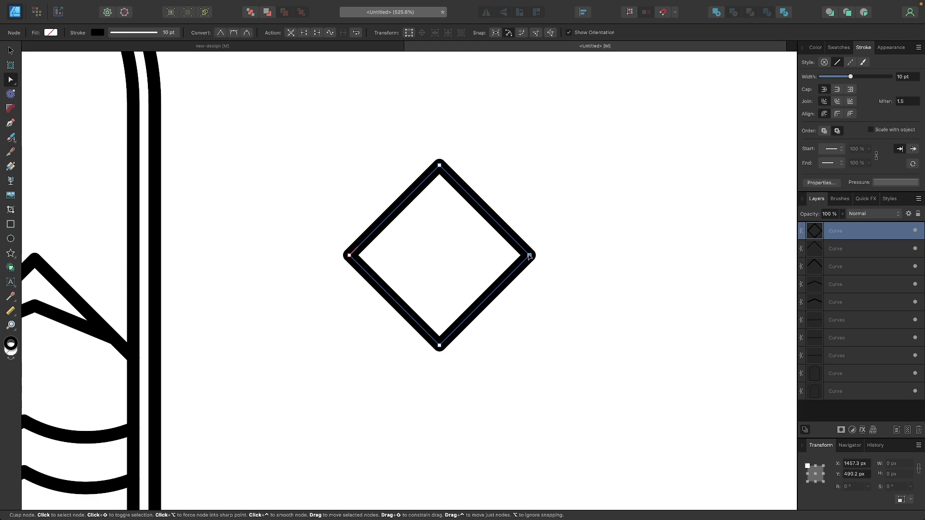
left_click(303, 34)
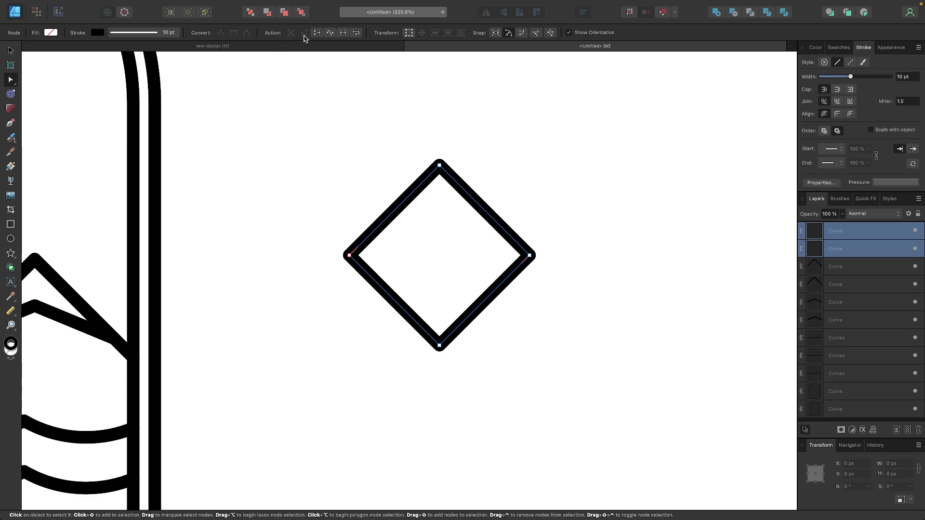
Step: Flip the lower half of the diamond vertically so two upward chevrons are stacked for a tree
left_click(15, 46)
left_click(291, 312)
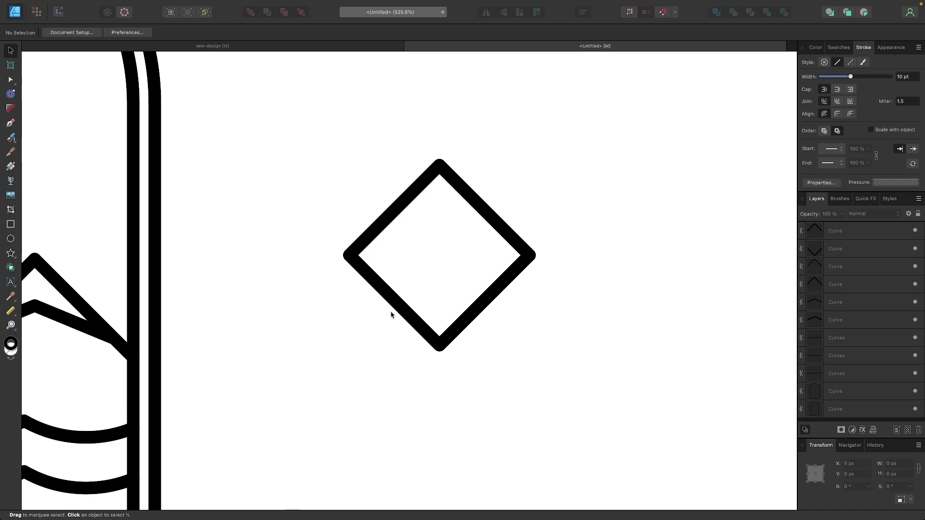
left_click(409, 315)
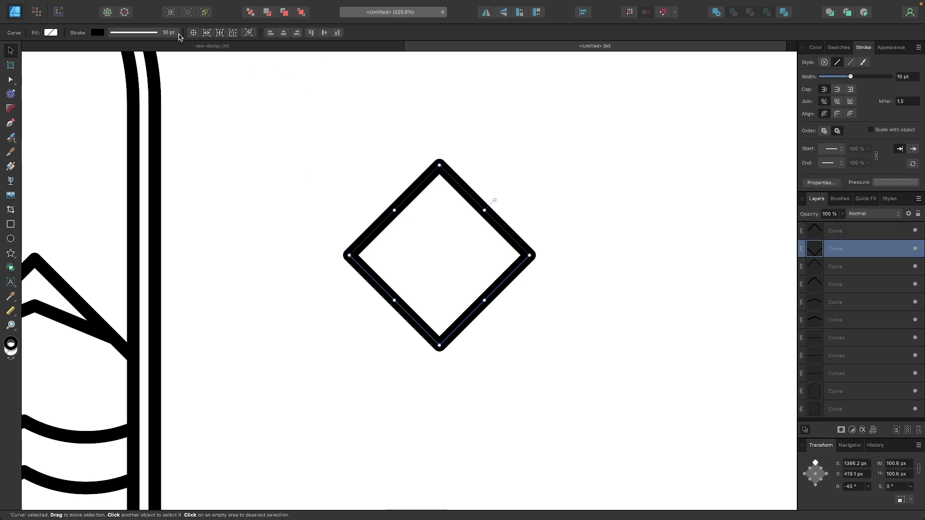
left_click(503, 14)
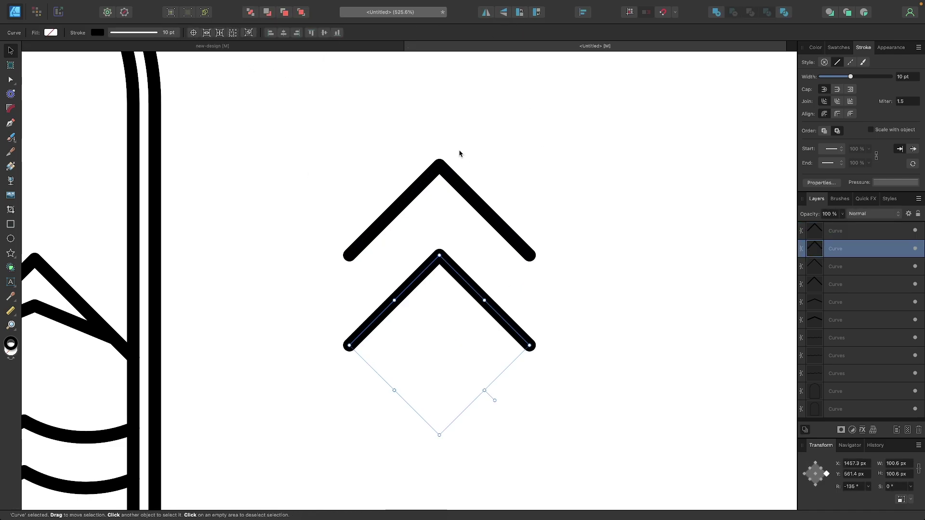
Step: Draw a straight vertical trunk with the Pen tool from the upper chevron's apex to below the lower chevron
left_click(445, 322)
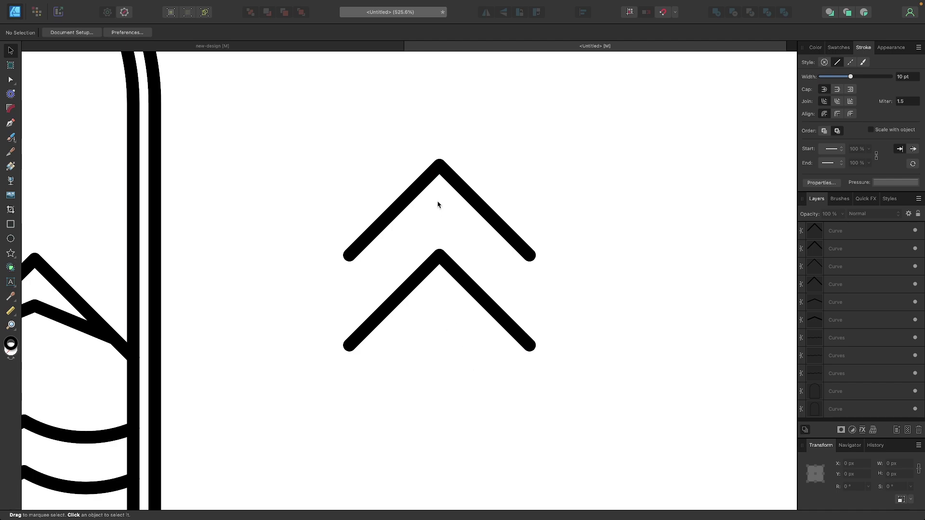
scroll(437, 430, "down", 2)
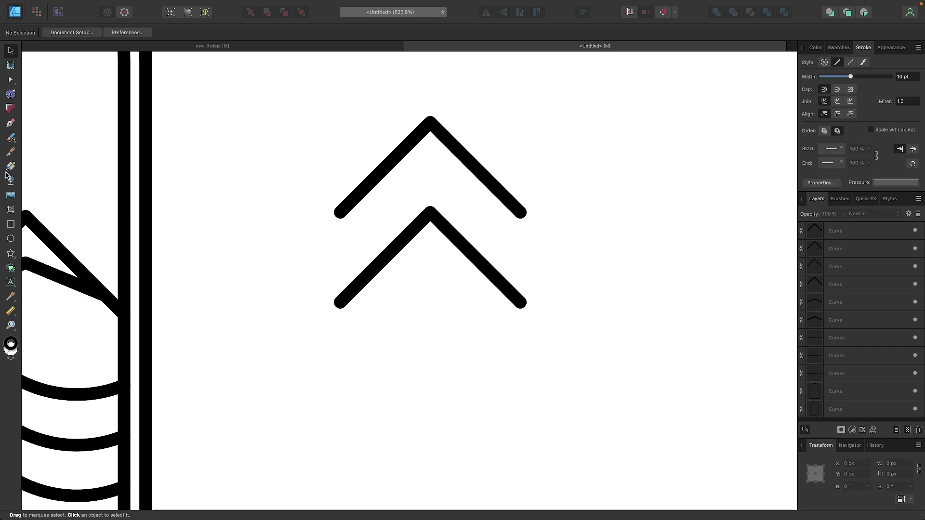
left_click(11, 124)
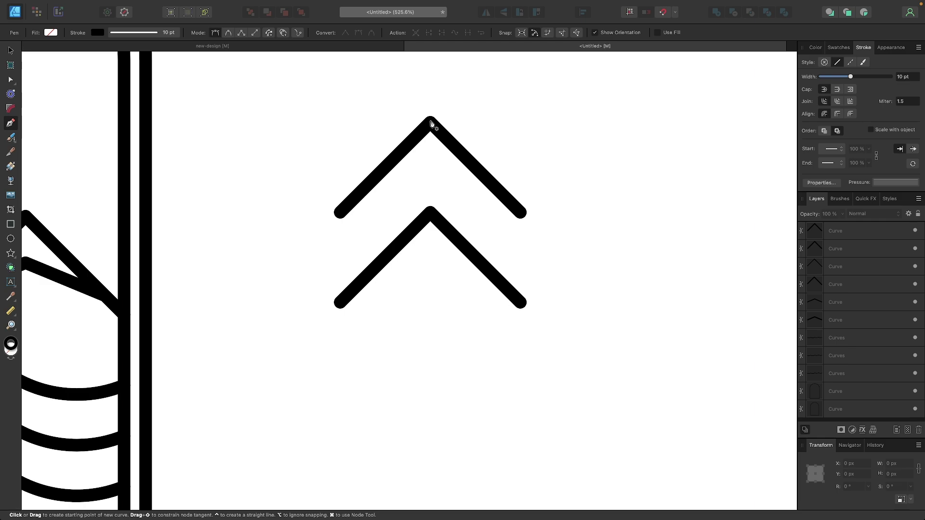
scroll(431, 123, "up", 5)
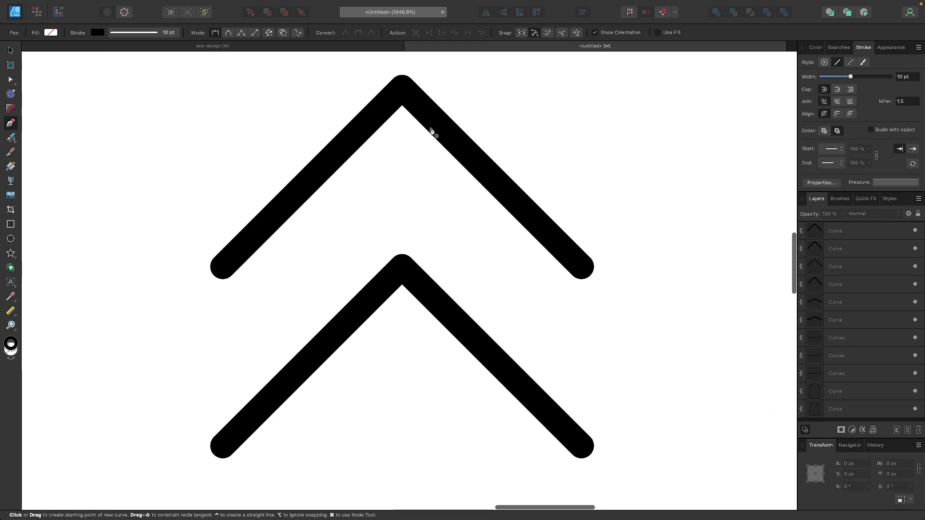
scroll(532, 140, "down", 1)
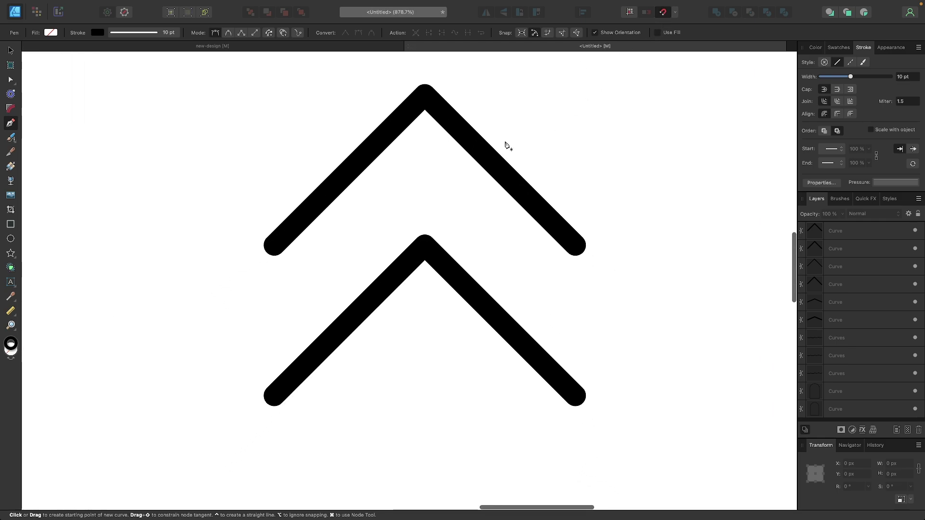
left_click(424, 95)
scroll(444, 199, "down", 3)
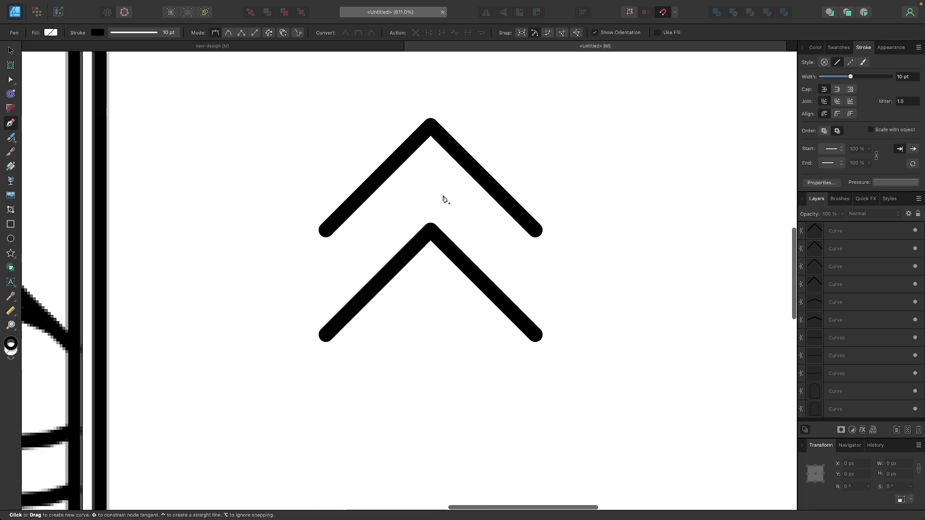
left_click(427, 384)
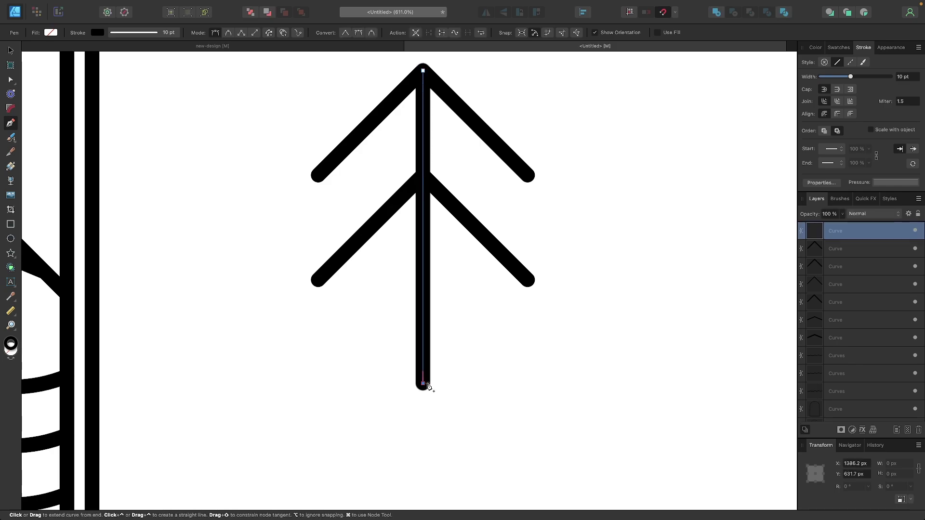
scroll(427, 385, "down", 5)
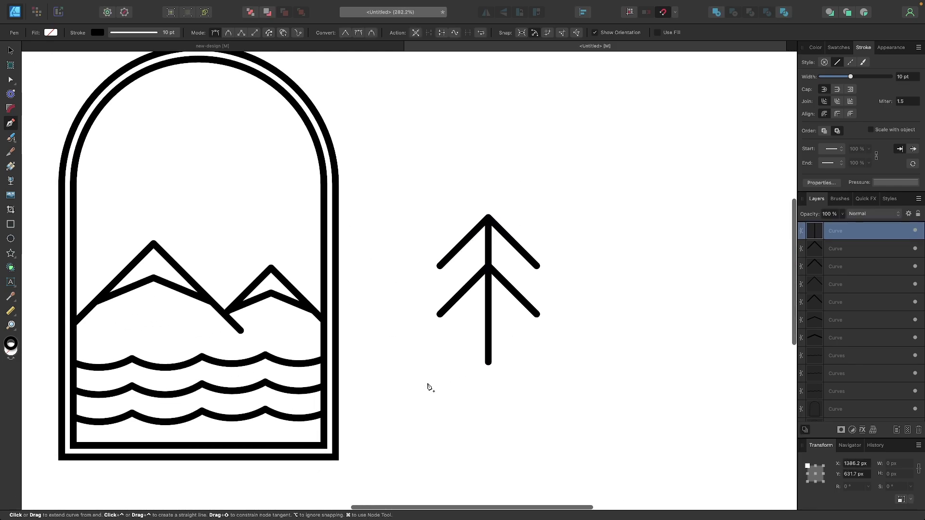
Step: Extend the trunk's lower end straight down so the whole tree is about 320 px tall
left_click(11, 79)
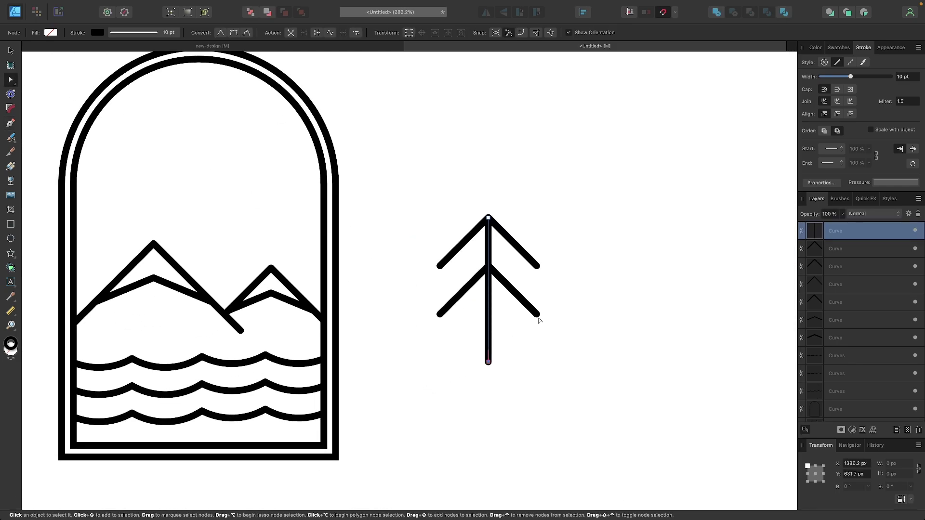
left_click_drag(489, 362, 497, 436)
scroll(496, 436, "down", 2)
scroll(496, 435, "left", 2)
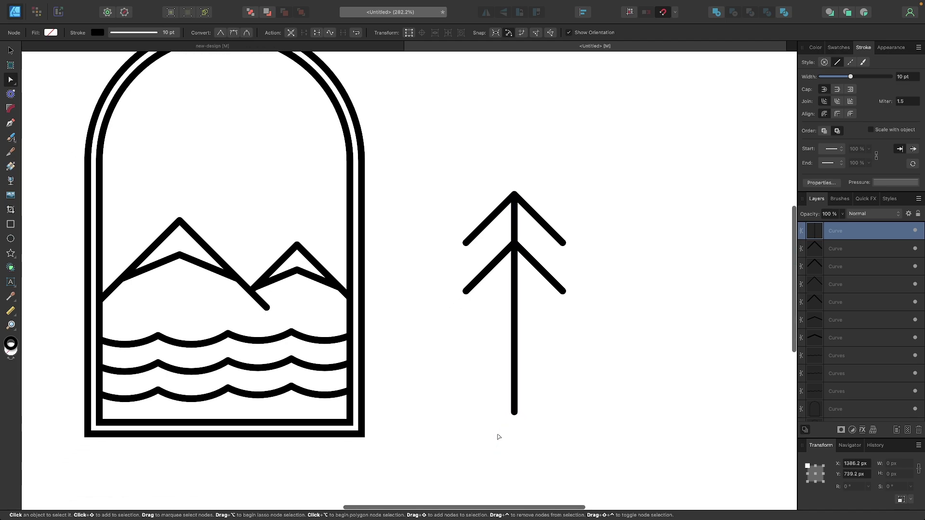
left_click(584, 396)
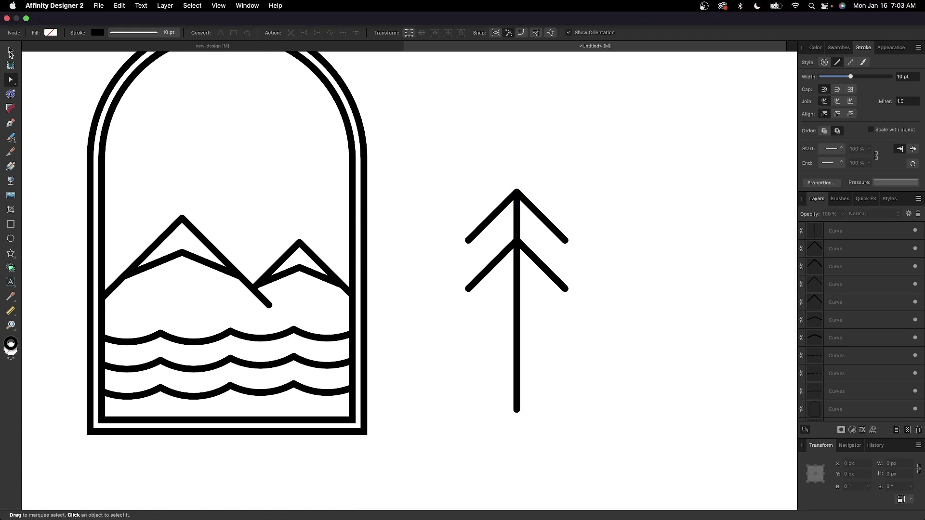
Step: Scale the whole tree down to about 51.6 × 116.2 px and place it over the waves below the large mountain's left side
key("v")
left_click_drag(597, 419, 410, 129)
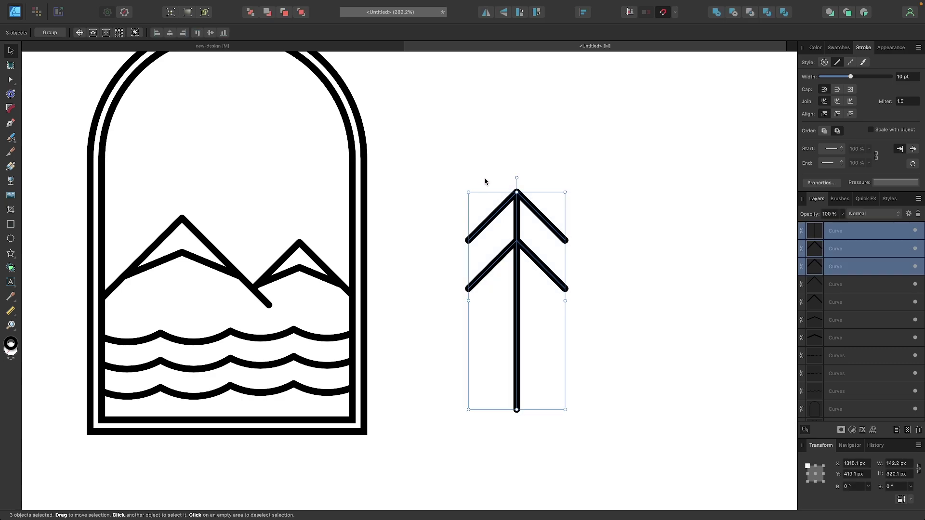
left_click_drag(517, 193, 517, 330)
scroll(299, 358, "up", 3)
scroll(298, 359, "left", 3)
left_click_drag(738, 373, 132, 282)
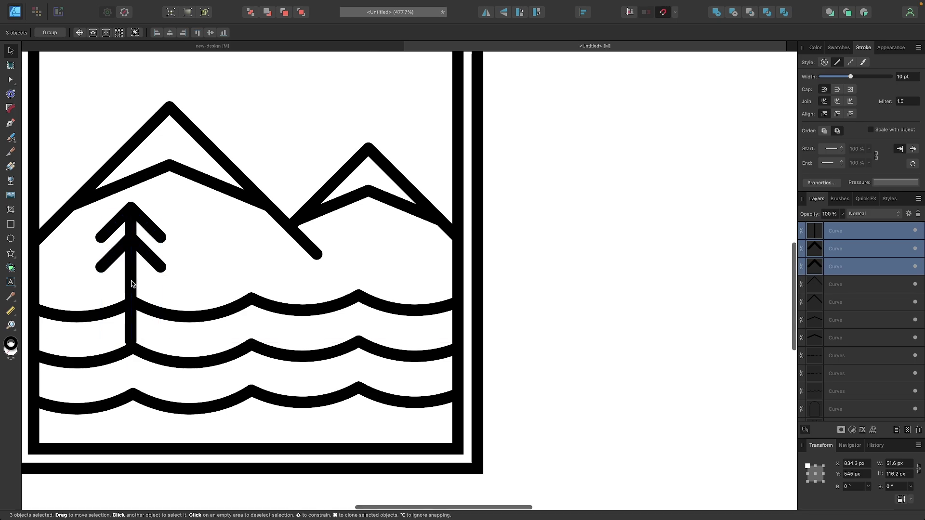
scroll(489, 159, "left", 5)
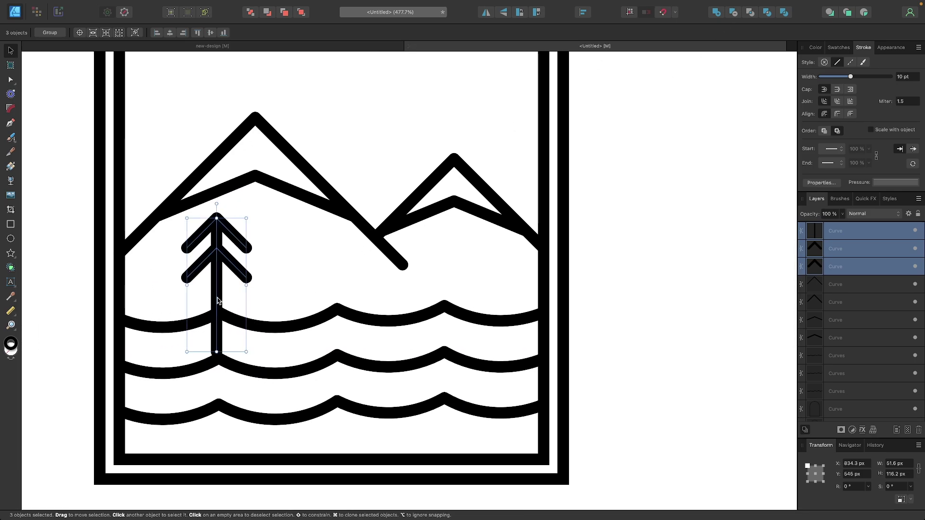
scroll(217, 298, "up", 3)
left_click_drag(219, 244, 220, 260)
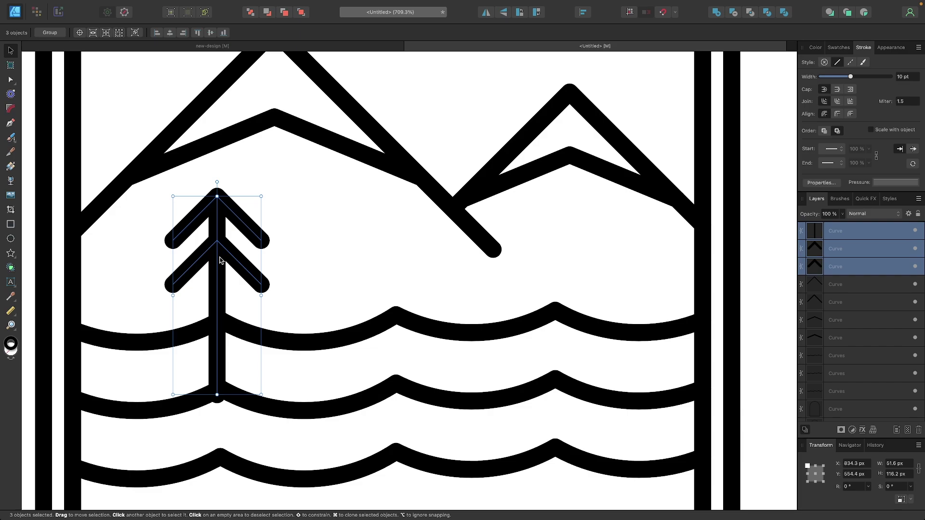
Step: Duplicate the tree twice in a row, one copy close beside it and one below the small mountain
mouse_move(220, 243)
left_mouse_down()
mouse_move(618, 248)
mouse_move(557, 250)
mouse_move(594, 251)
left_mouse_up()
scroll(594, 258, "down", 5)
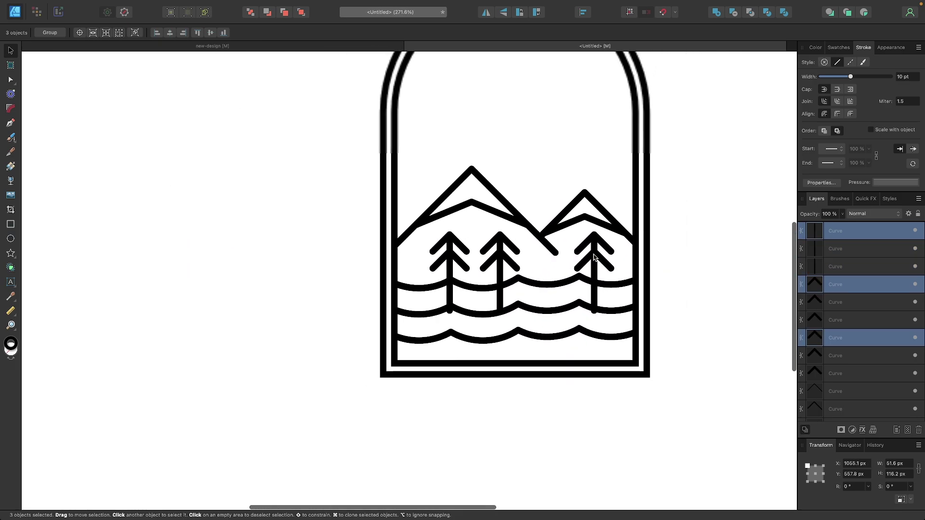
scroll(594, 258, "down", 2)
scroll(583, 258, "up", 5)
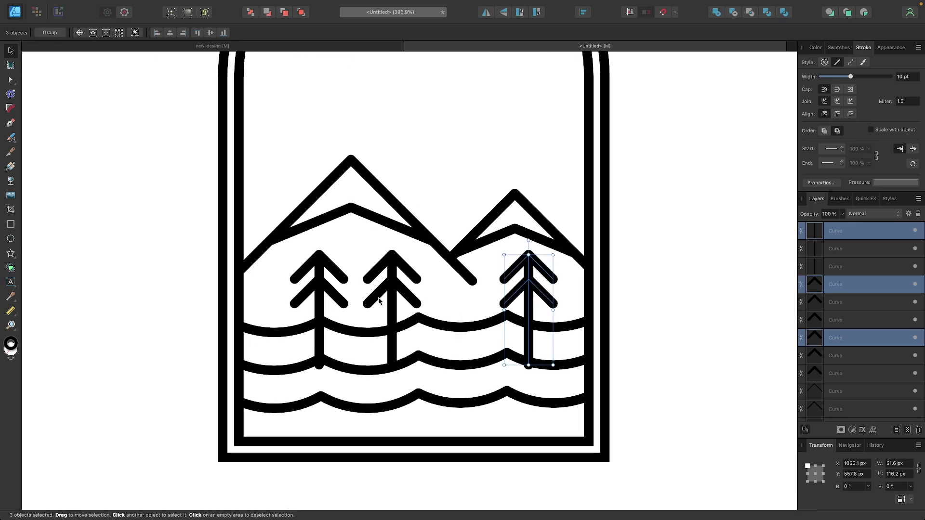
Step: Scale the tree below the small mountain down to about 44.5 × 100 px
scroll(469, 300, "up", 3)
left_click_drag(561, 402, 563, 382)
scroll(428, 372, "down", 3)
scroll(427, 371, "left", 2)
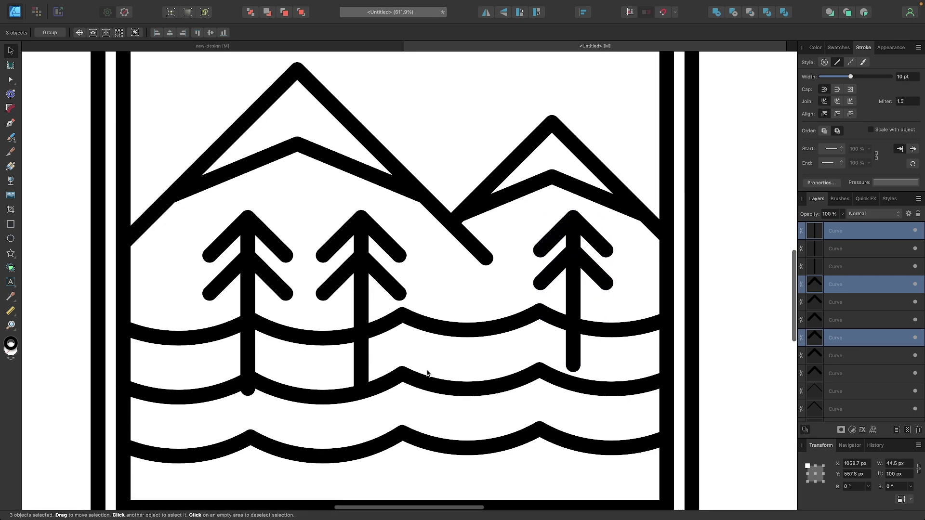
Step: Delete all parts of the two larger trees below the large mountain
left_click(389, 234)
key("super+z")
key("super+z")
key("super+z")
key("super+z")
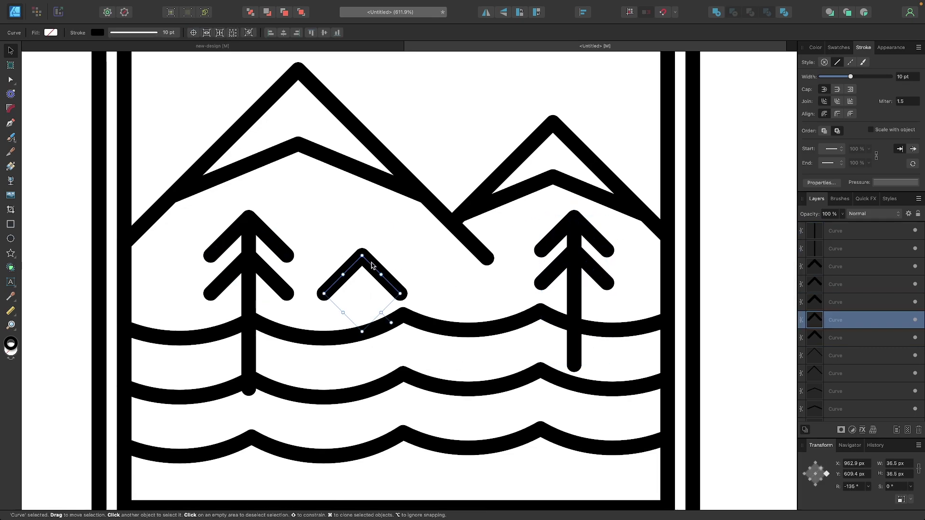
key("super+z")
key("super+z")
key("super+z")
key("super+z")
key("super+z")
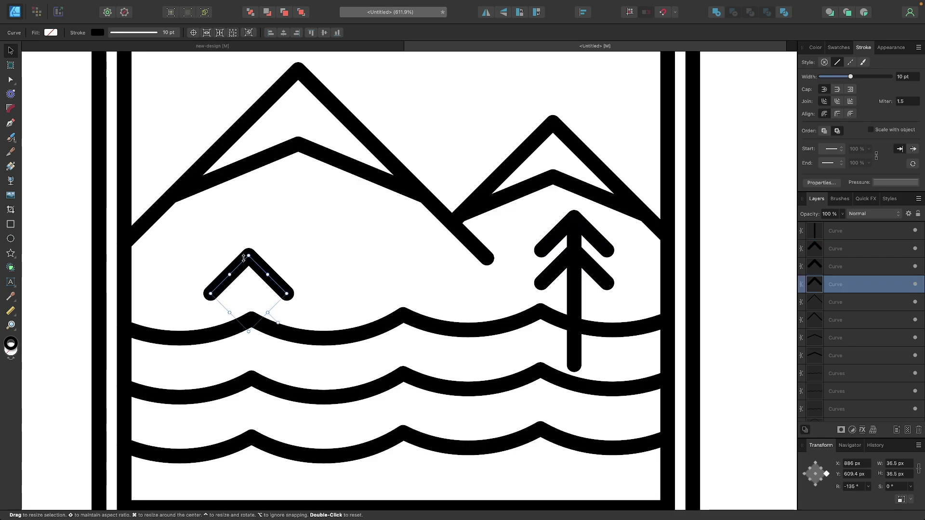
Step: Duplicate the remaining smaller tree twice, placing both copies side by side below the large mountain
left_click_drag(743, 393, 504, 207)
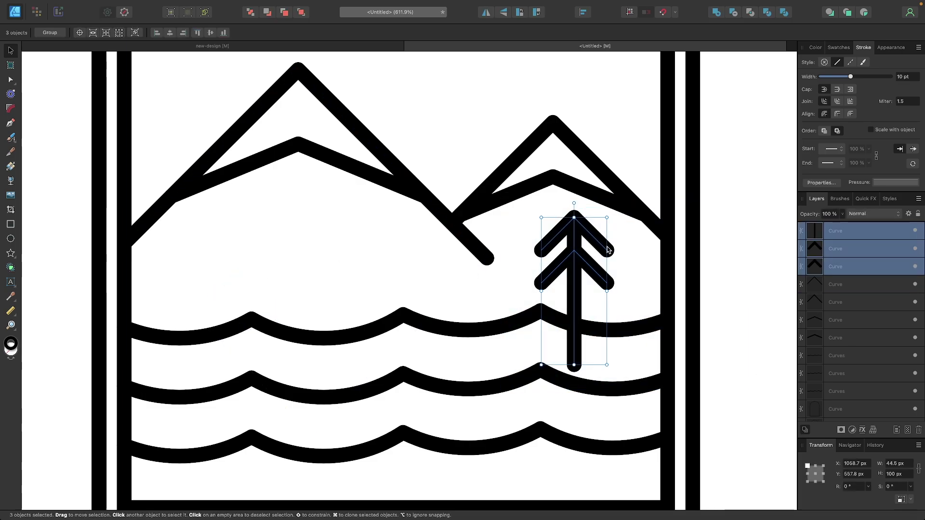
left_click_drag(581, 259, 263, 266)
left_click(712, 242)
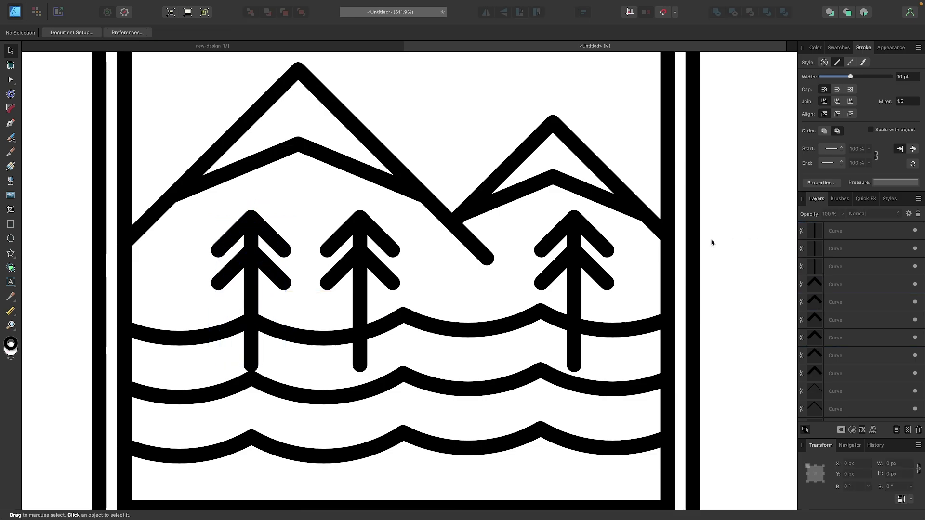
Step: Duplicate the middle tree's lower chevron straight down as a third tier of branches
scroll(398, 310, "up", 3)
left_click(377, 256)
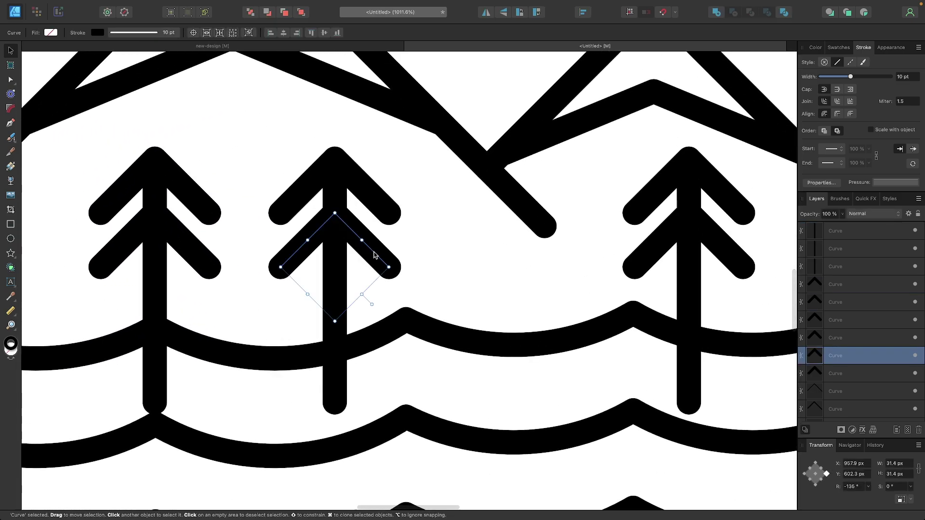
scroll(386, 244, "up", 2)
scroll(387, 243, "left", 2)
scroll(387, 244, "down", 1)
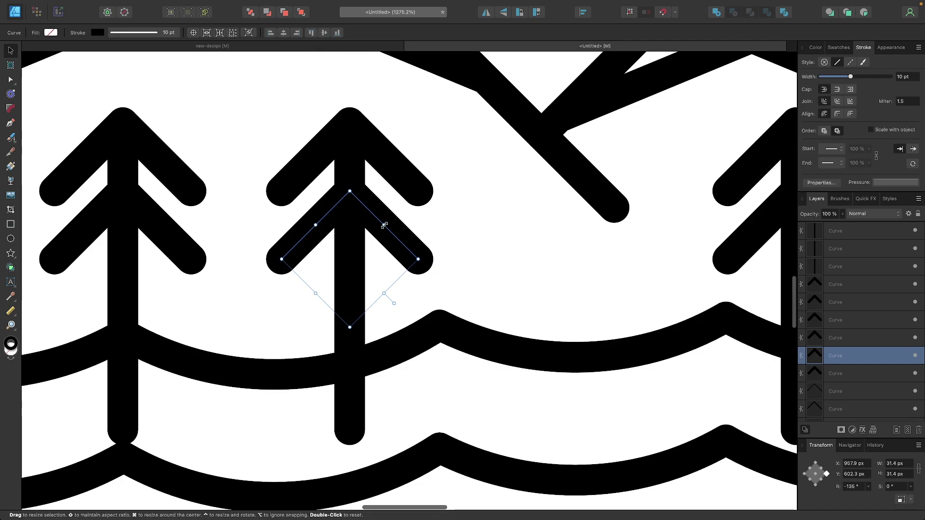
left_click_drag(393, 236, 393, 308)
Step: Select the middle tree's three chevrons and trunk and move them up slightly
left_click(388, 235, "shift")
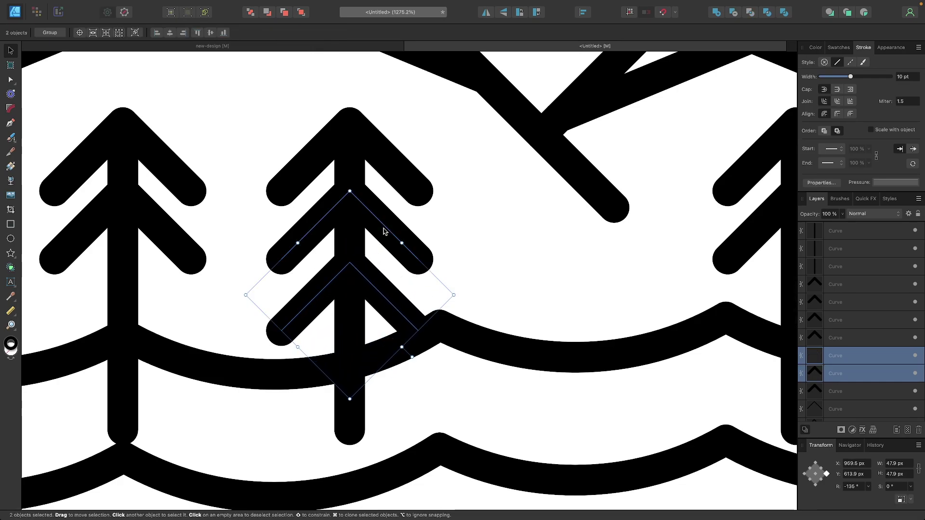
left_click(397, 168, "shift")
left_click(353, 317, "shift")
left_click_drag(364, 267, 352, 231)
scroll(325, 239, "left", 3)
scroll(325, 239, "down", 1)
scroll(325, 239, "down", 3)
Step: Select the left tree's two chevrons and trunk and move them straight down slightly, making it sit lower than the middle tree
left_click(221, 237)
left_click(253, 225)
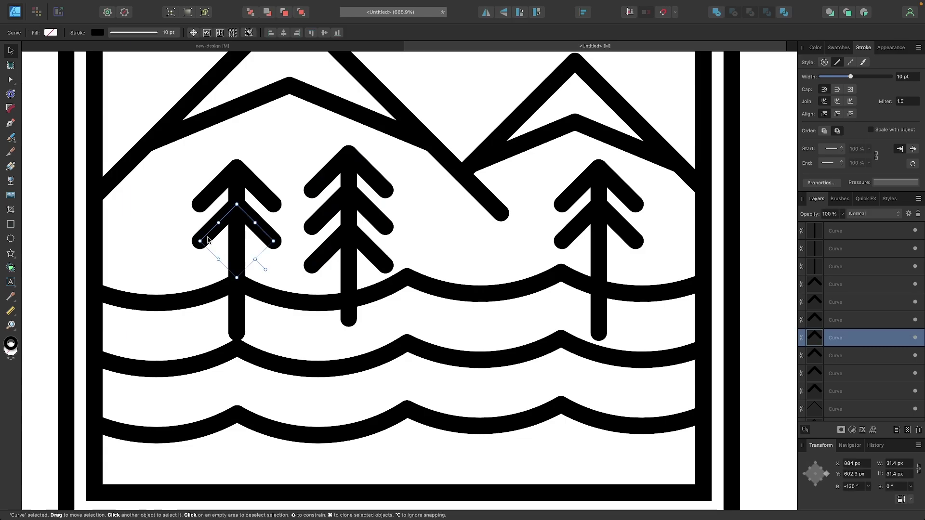
left_click(251, 190, "shift")
left_click(233, 261, "shift")
left_click_drag(243, 215, 243, 234)
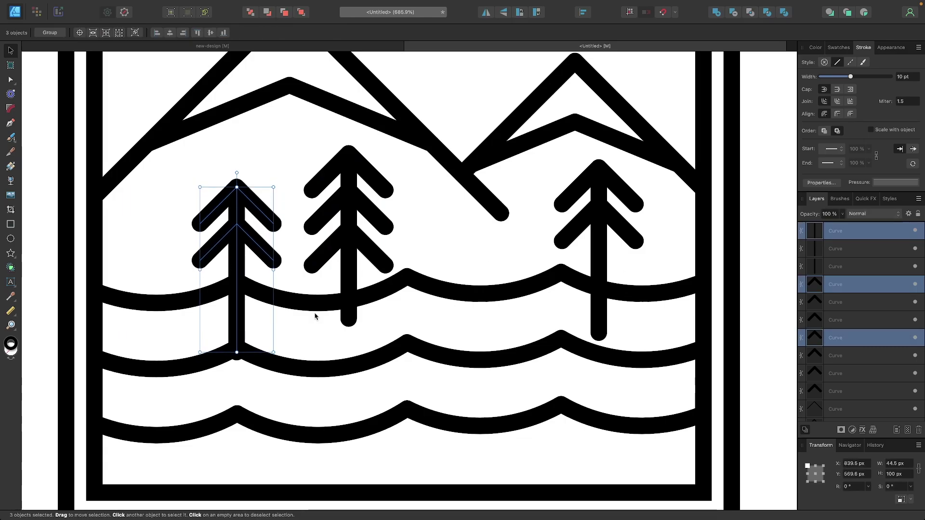
Step: Shorten the left tree's trunk from its lower node to end on the top wave line
scroll(354, 302, "up", 3)
left_click(256, 363)
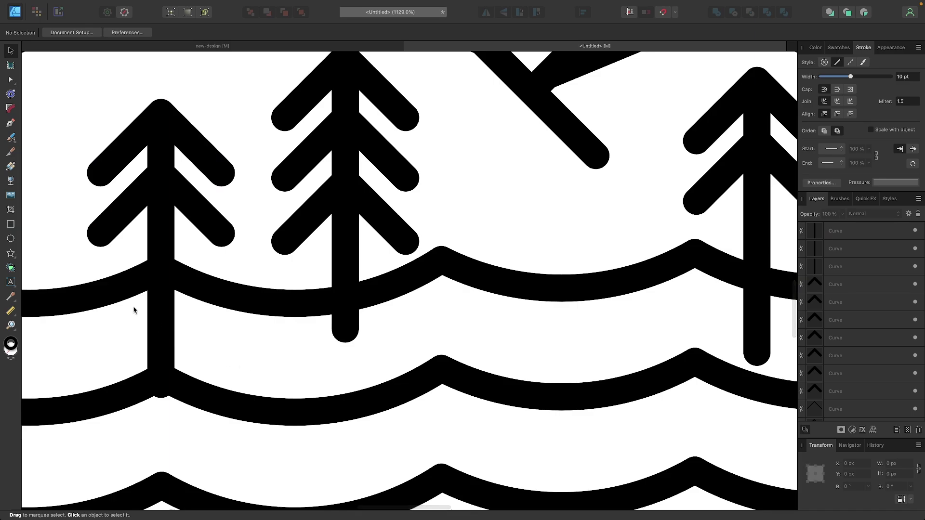
scroll(218, 315, "left", 2)
left_click(16, 81)
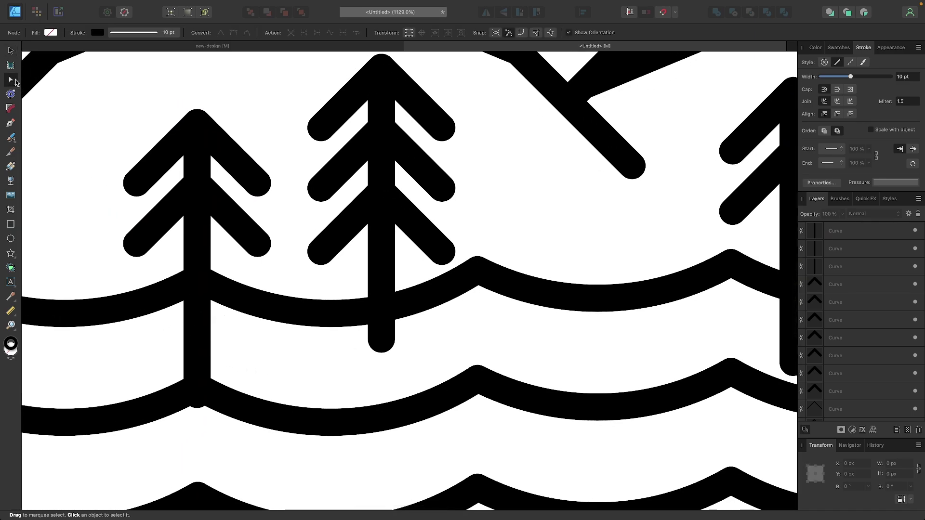
left_click(199, 307)
left_click_drag(197, 395, 198, 281)
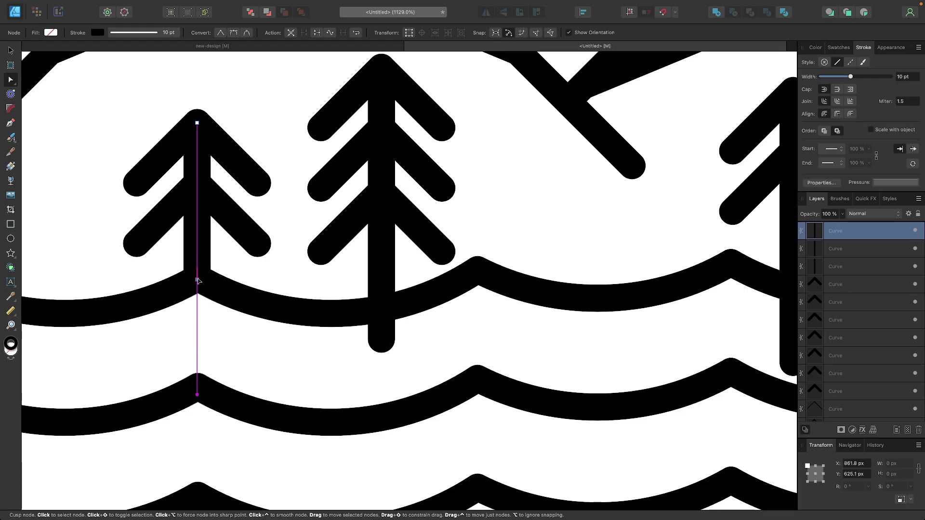
Step: Shorten the middle and right trees' trunks from their lower nodes to end on the top wave line
left_click(381, 337)
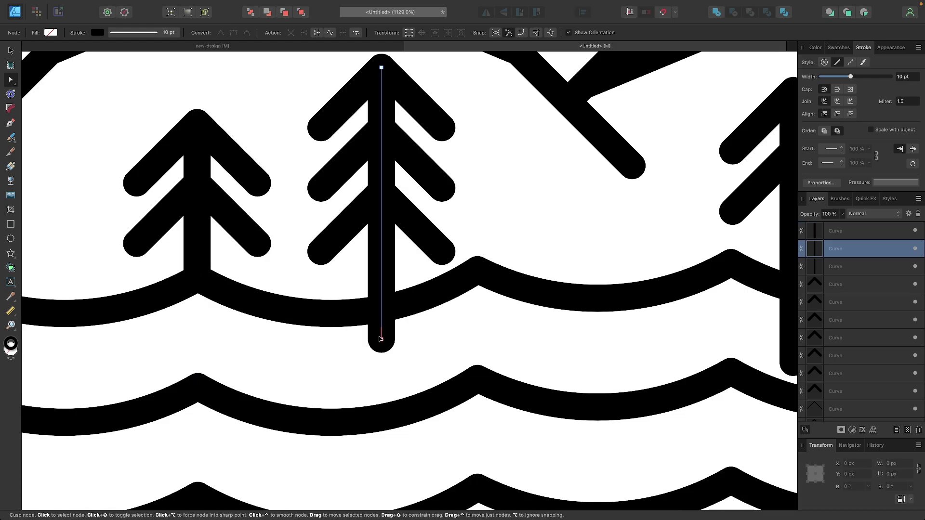
left_click_drag(381, 340, 381, 299)
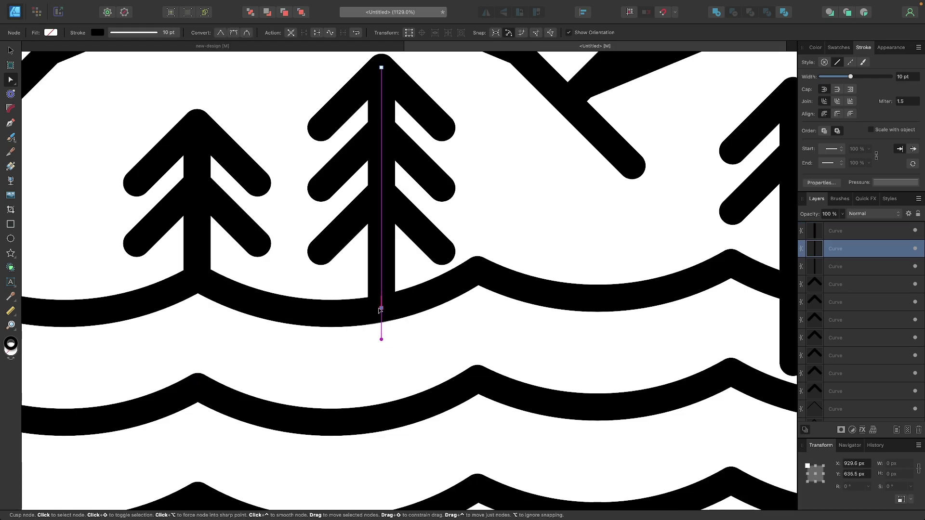
scroll(653, 246, "right", 5)
scroll(653, 247, "right", 1)
left_click(552, 379)
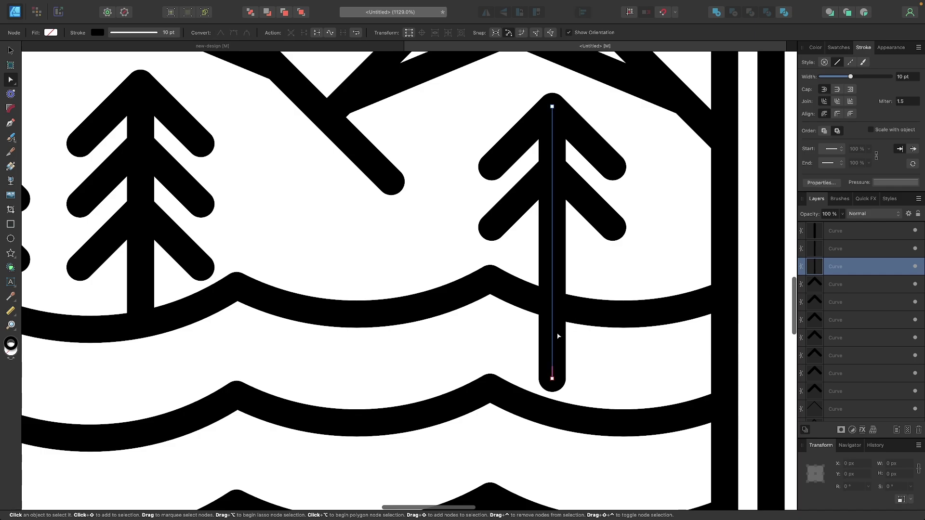
left_click_drag(552, 379, 552, 305)
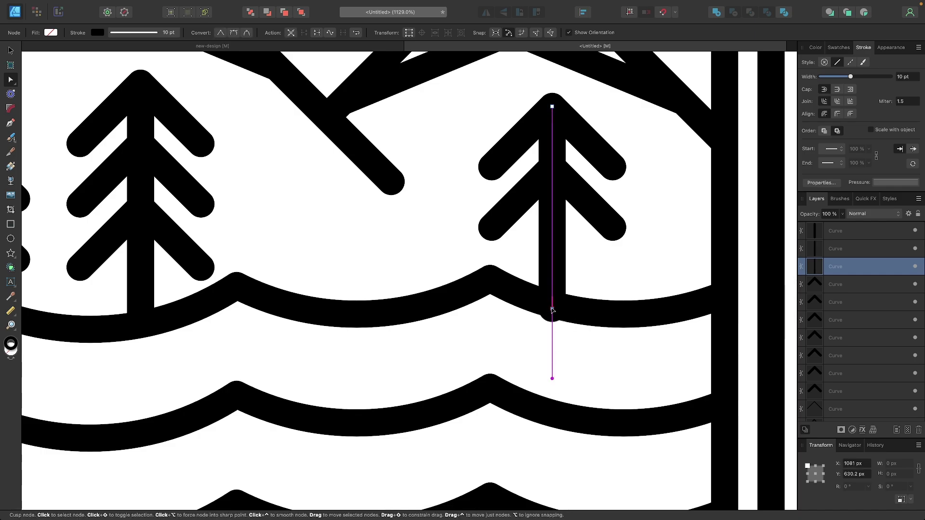
scroll(553, 302, "down", 10)
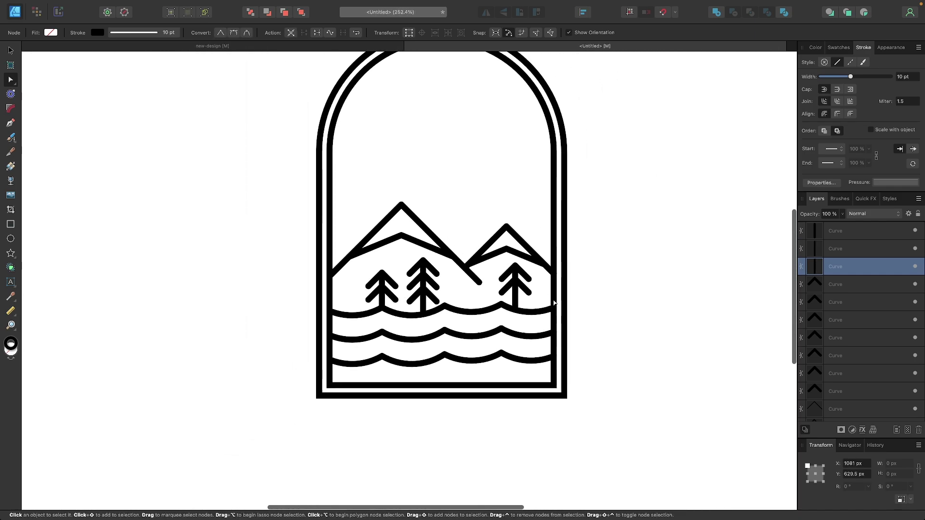
Step: Compare the line drawing with the finished logo in the new-design document, return to the untitled drawing and clear the selection
scroll(554, 302, "down", 1)
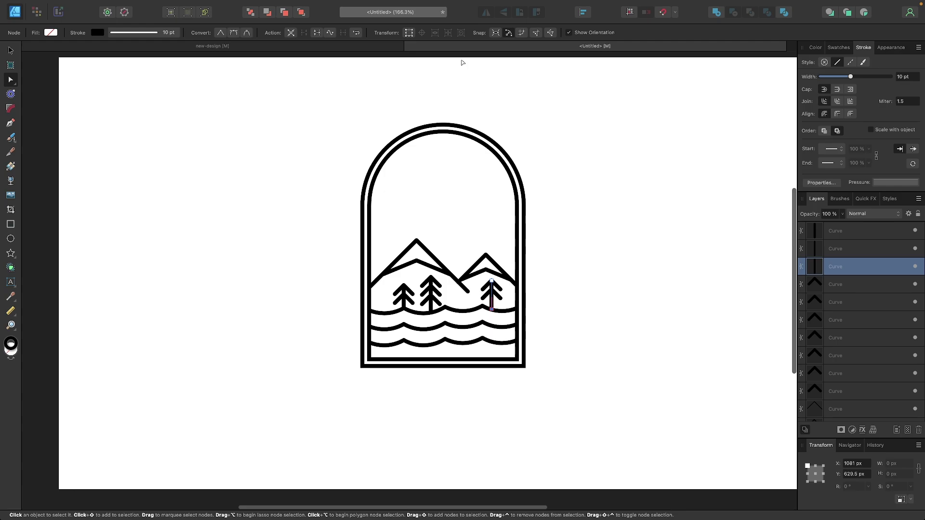
left_click(355, 48)
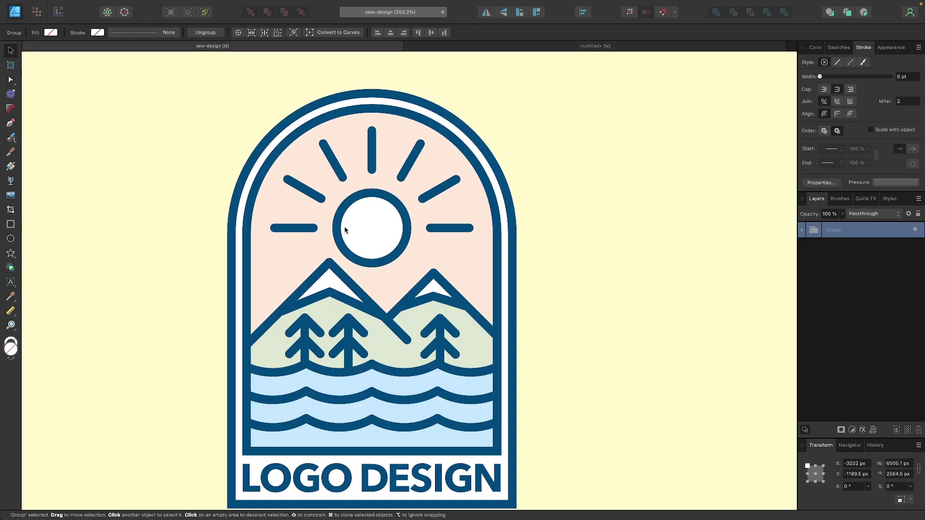
scroll(347, 224, "down", 5)
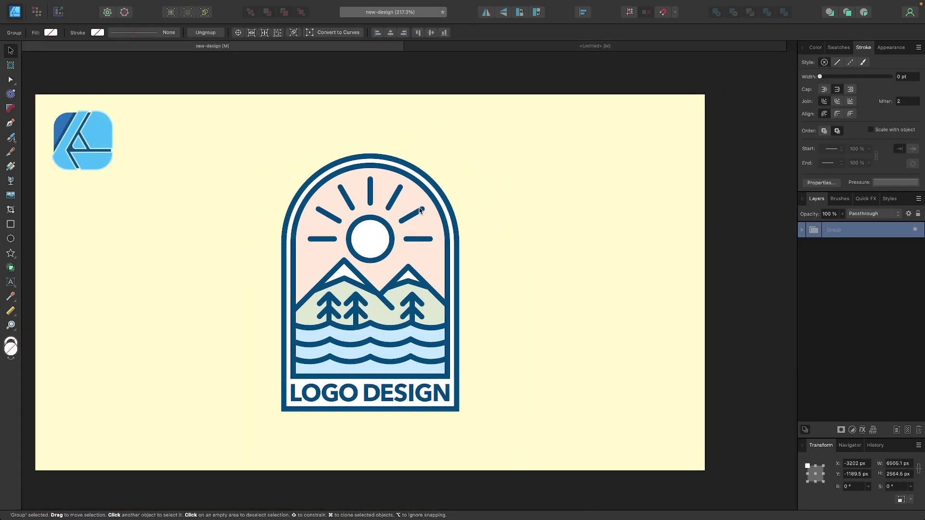
left_click(508, 45)
scroll(496, 200, "right", 5)
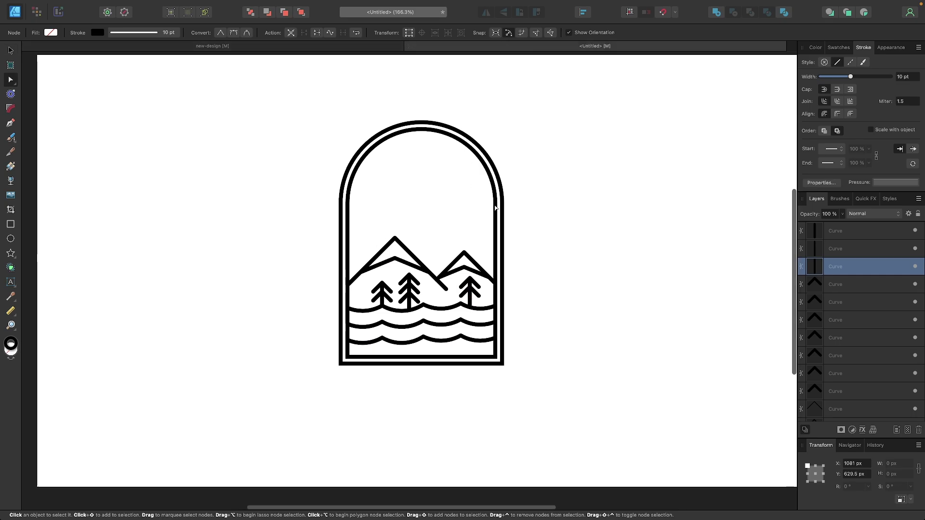
scroll(496, 208, "right", 1)
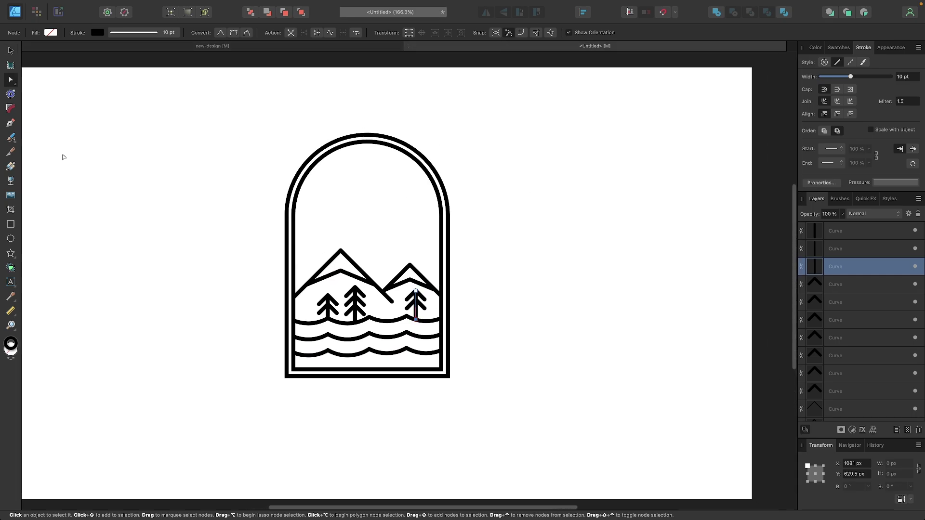
key("v")
left_click(178, 209)
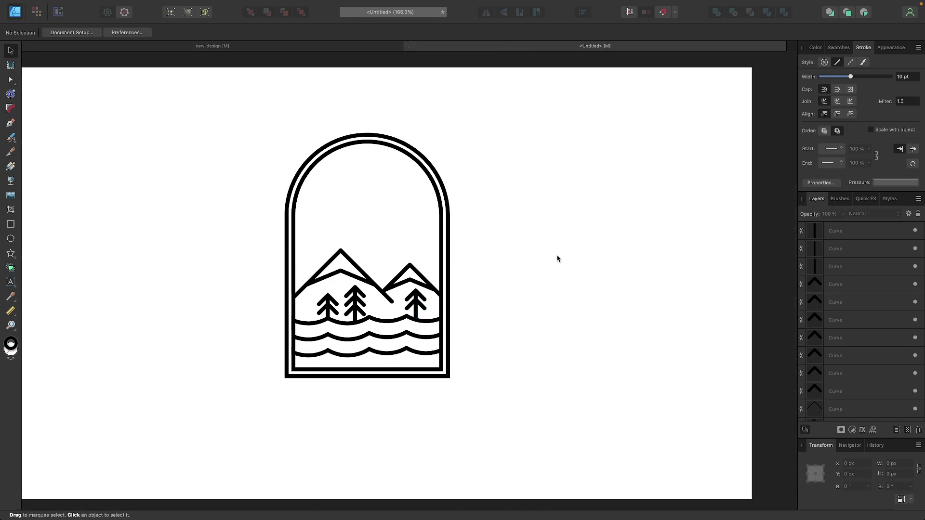
Step: Select the right tree's two chevrons and trunk and move them about 20 px right and slightly down
scroll(558, 259, "up", 1)
scroll(557, 259, "left", 1)
scroll(430, 336, "up", 3)
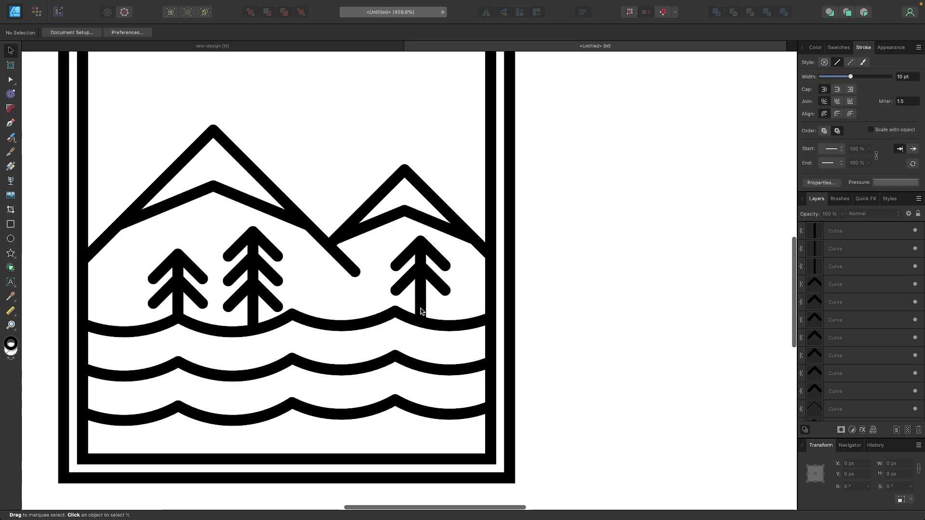
scroll(427, 320, "up", 2)
left_click(413, 300)
left_click(455, 238)
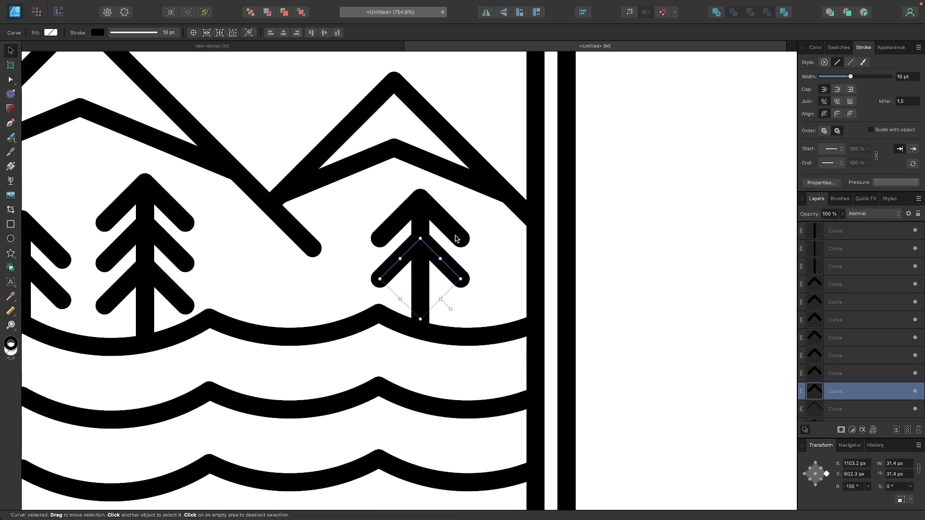
left_click(454, 235)
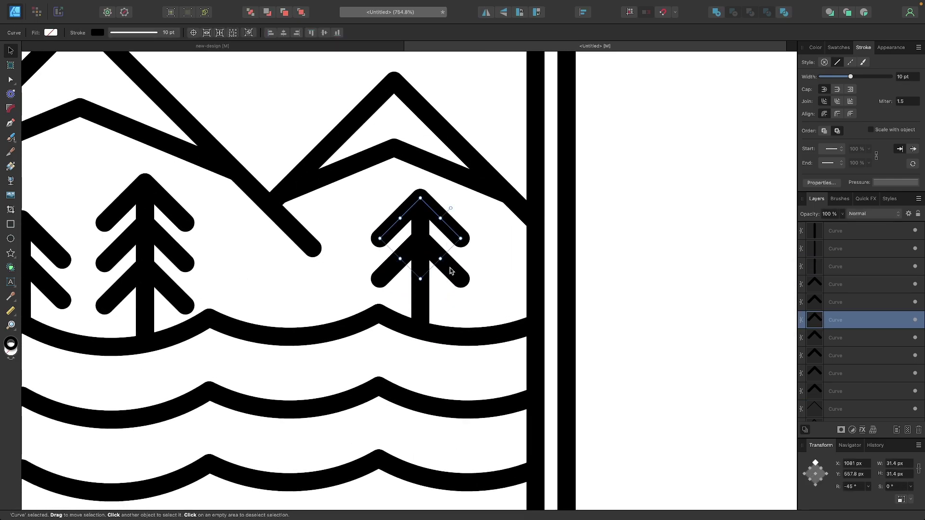
left_click(454, 272, "shift")
left_click(419, 302, "shift")
left_click_drag(418, 262, 454, 289)
scroll(454, 275, "up", 3)
double_click(372, 410)
scroll(372, 410, "up", 2)
left_click(535, 388)
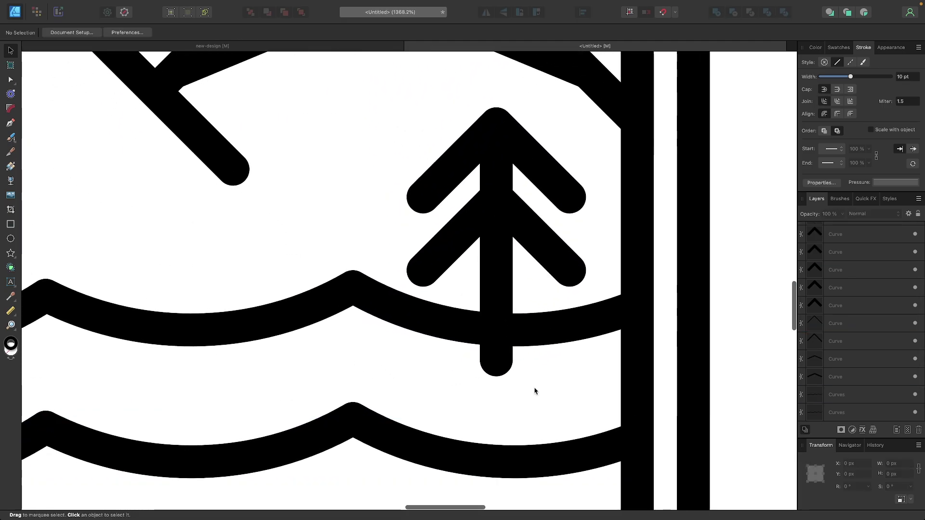
Step: Shorten the moved right tree's trunk from its lower node so it ends on the top wave line, and deselect it
key("a")
left_click(500, 357)
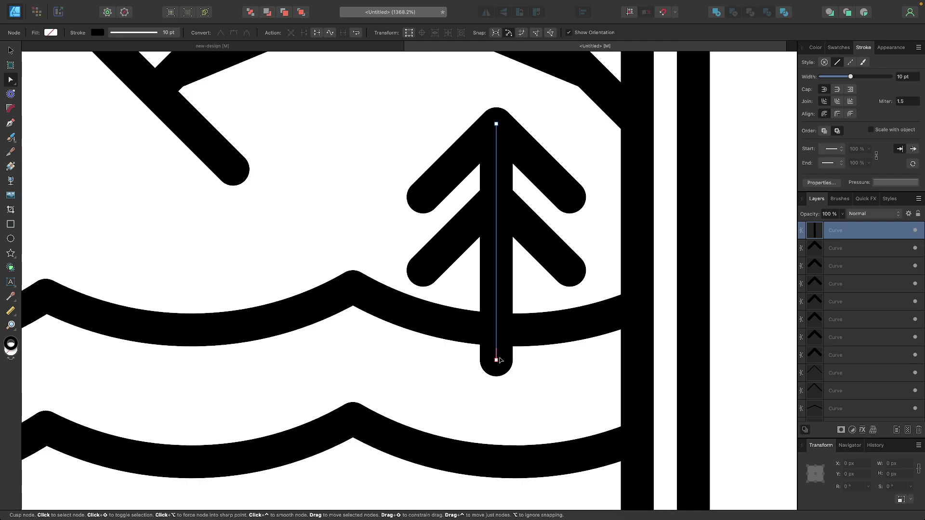
left_click_drag(497, 362, 496, 331)
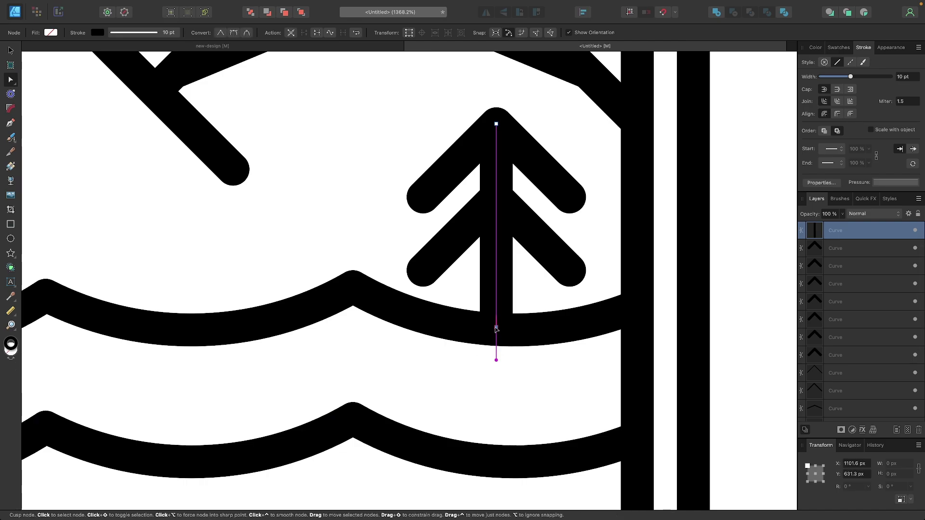
scroll(496, 329, "down", 6)
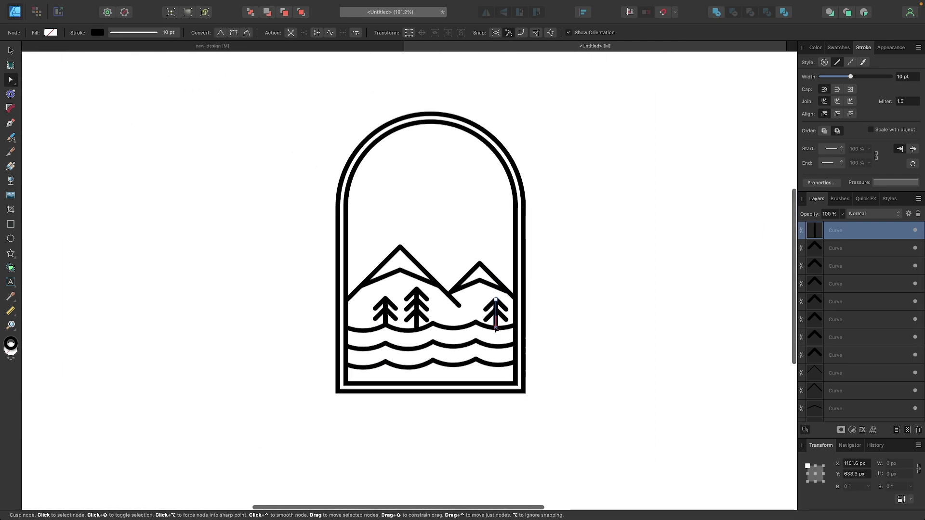
left_click(616, 283)
scroll(615, 284, "down", 5)
scroll(615, 284, "up", 5)
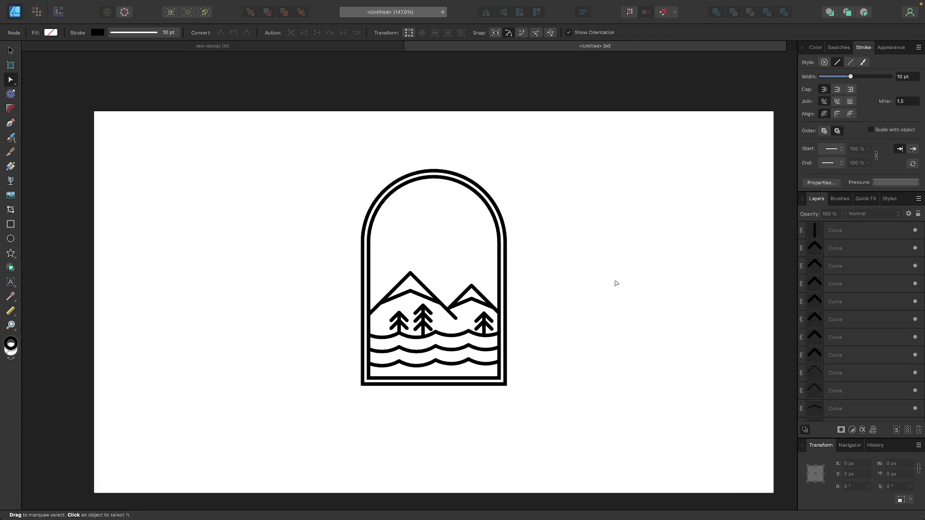
Step: Draw a circle about 369 px across from the top centre of the inner arch and move it straight down to fit the arch's curve
left_click(12, 236)
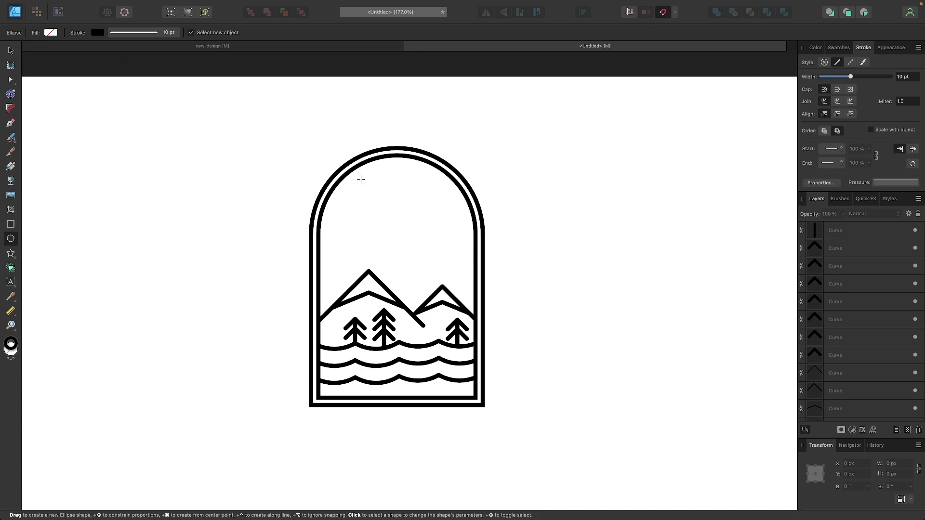
scroll(402, 154, "right", 3)
scroll(402, 154, "up", 1)
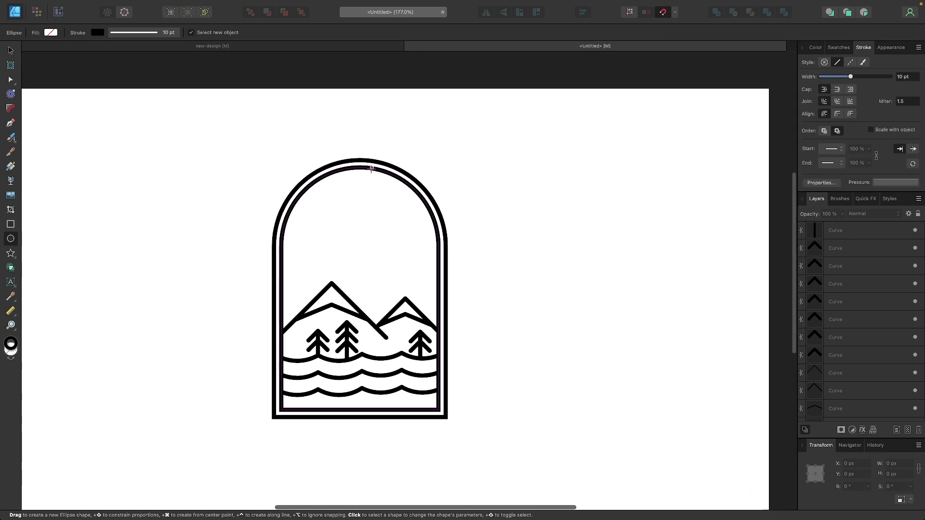
left_click_drag(360, 168, 437, 244)
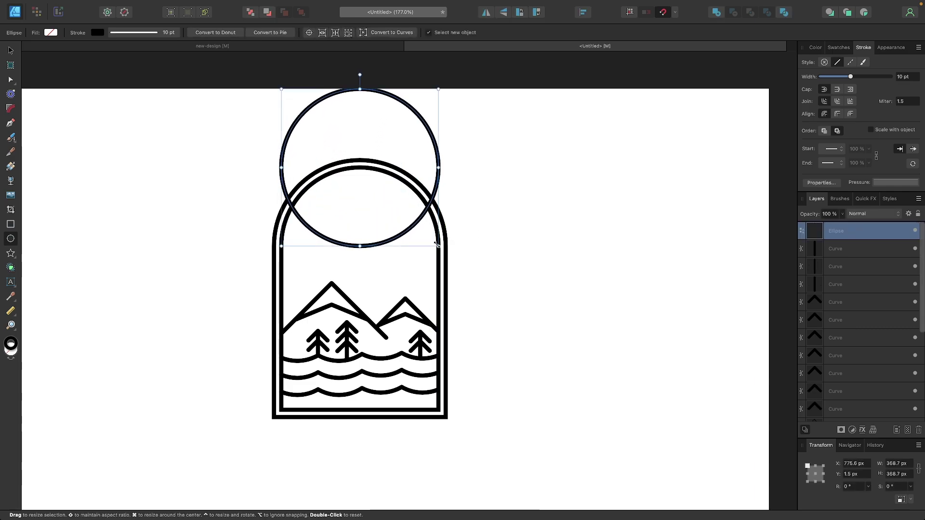
key("v")
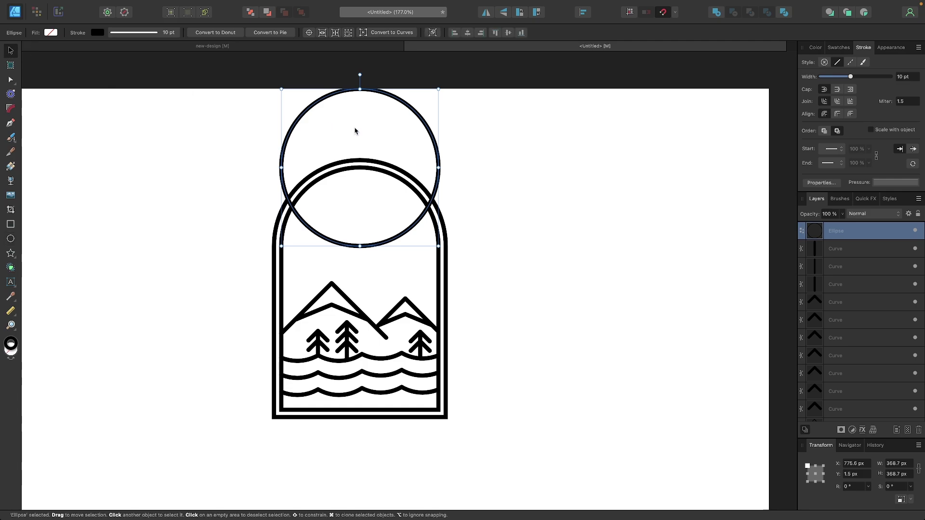
left_click_drag(382, 93, 384, 172)
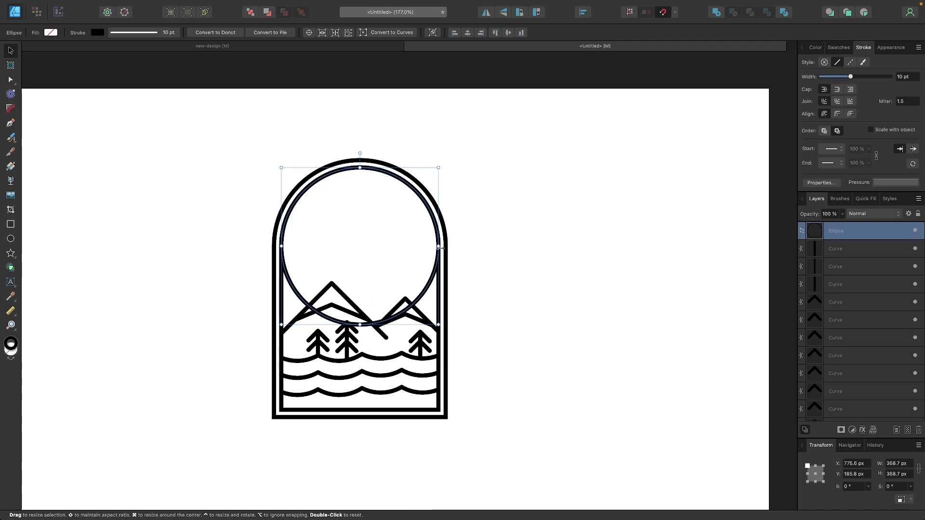
Step: Shrink the circle around its centre to about 108 px across to form the sun
left_click_drag(440, 248, 386, 249)
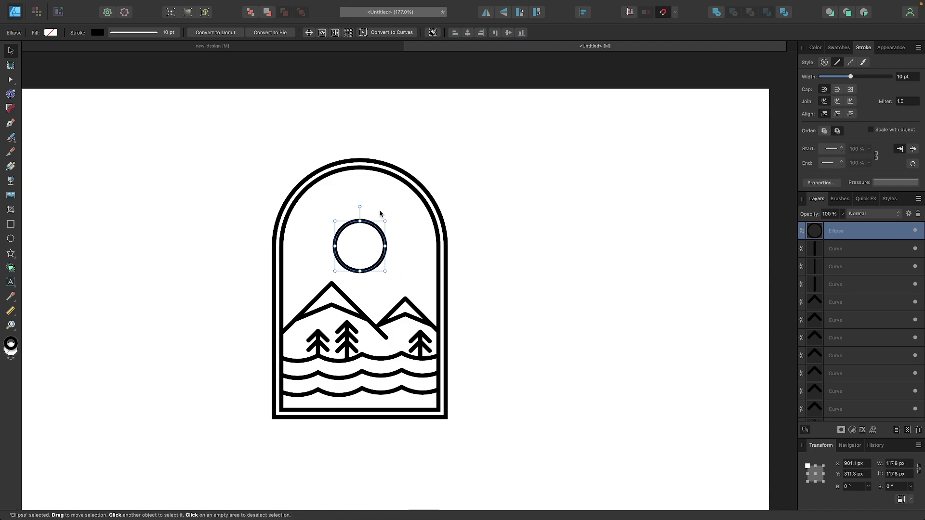
scroll(351, 258, "up", 5)
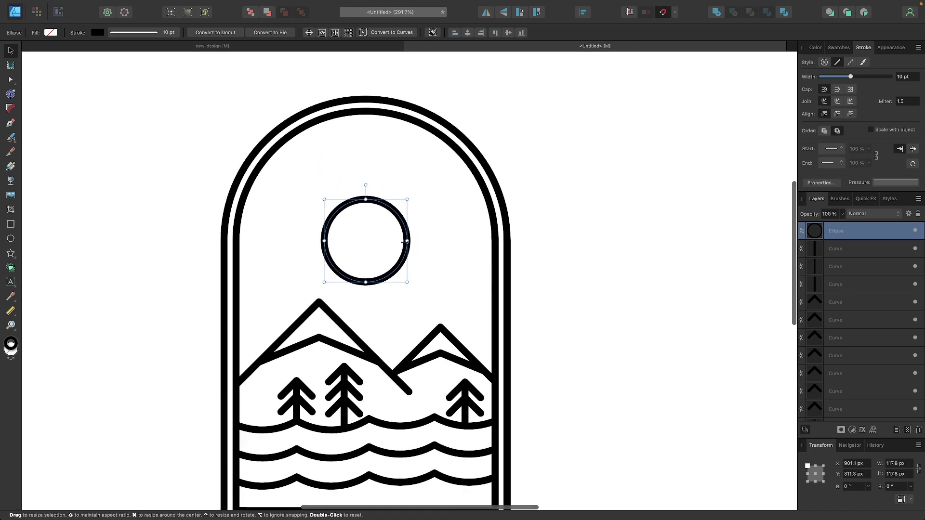
left_click_drag(408, 241, 404, 241)
Step: Check the sun rays in the new-design document and draw a vertical ray about 57 px long centred above the sun with the Pen tool
left_click(376, 47)
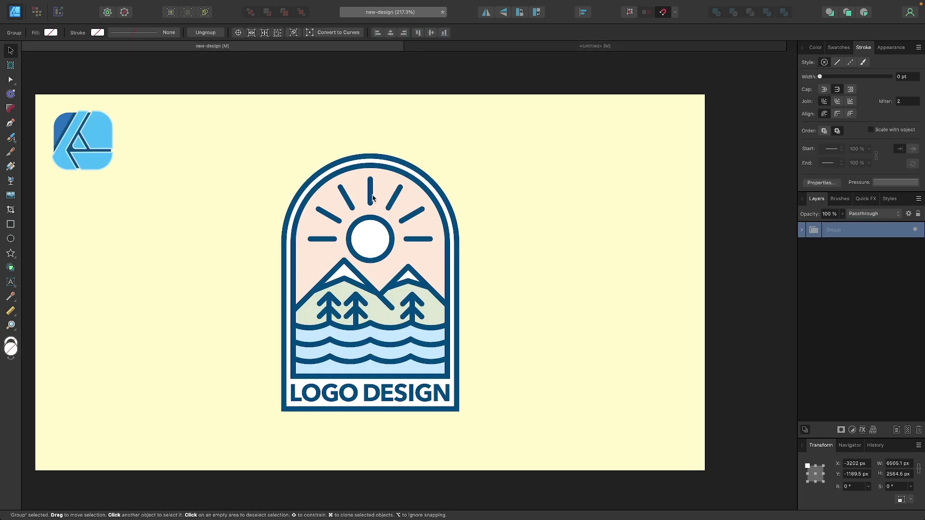
left_click(547, 48)
left_click(419, 196)
scroll(390, 200, "up", 5)
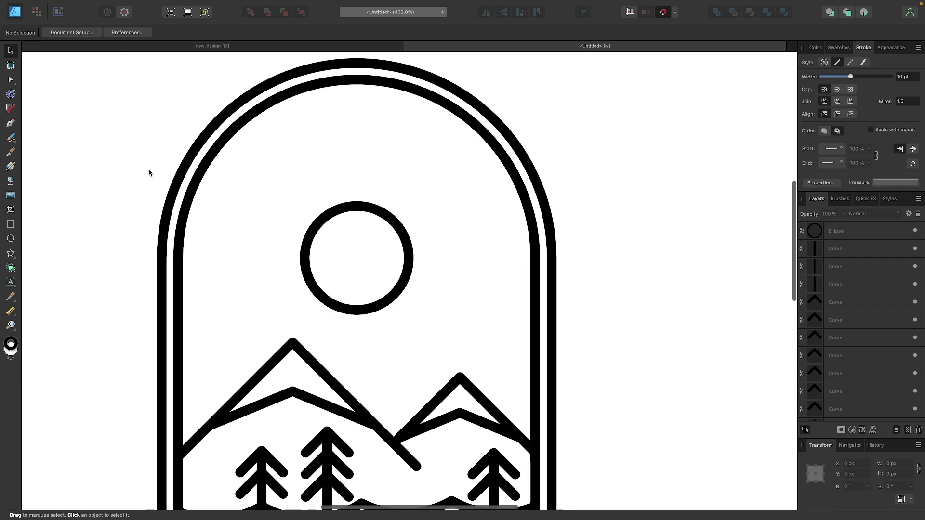
left_click(10, 123)
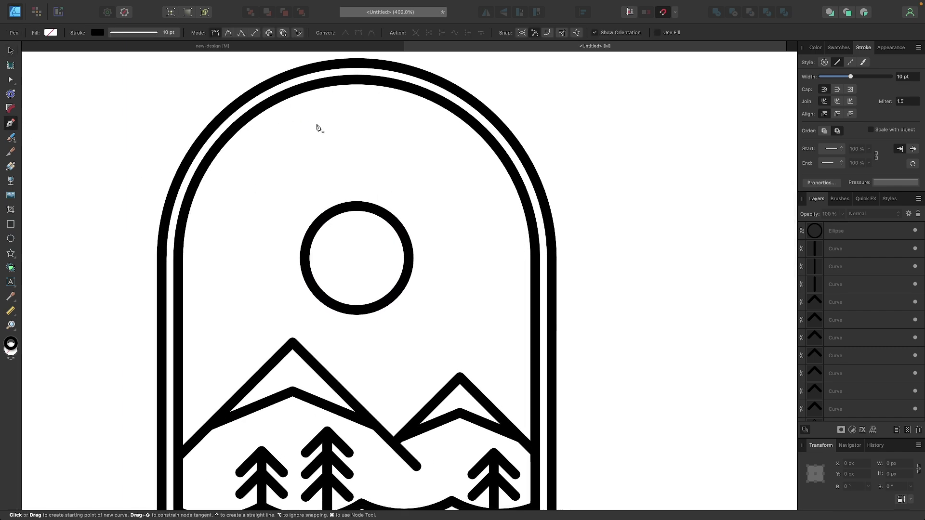
left_click(356, 119)
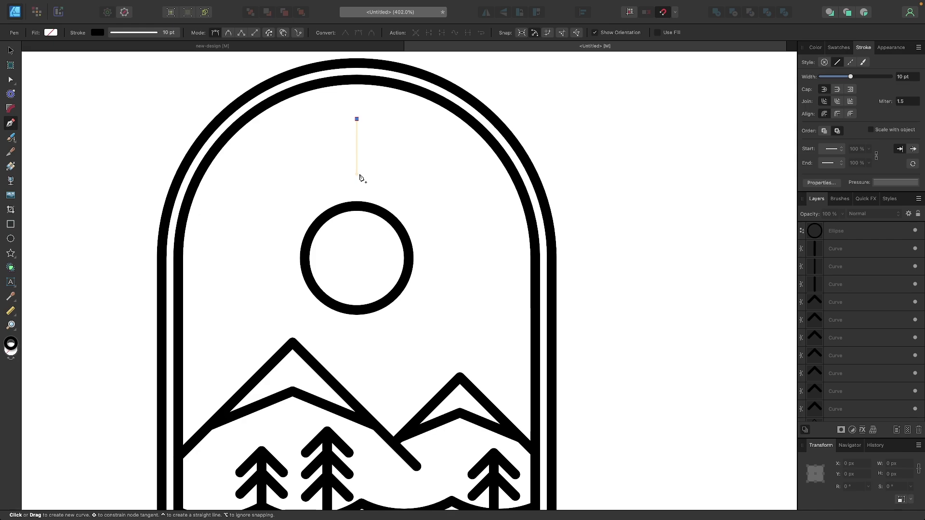
left_click(358, 176)
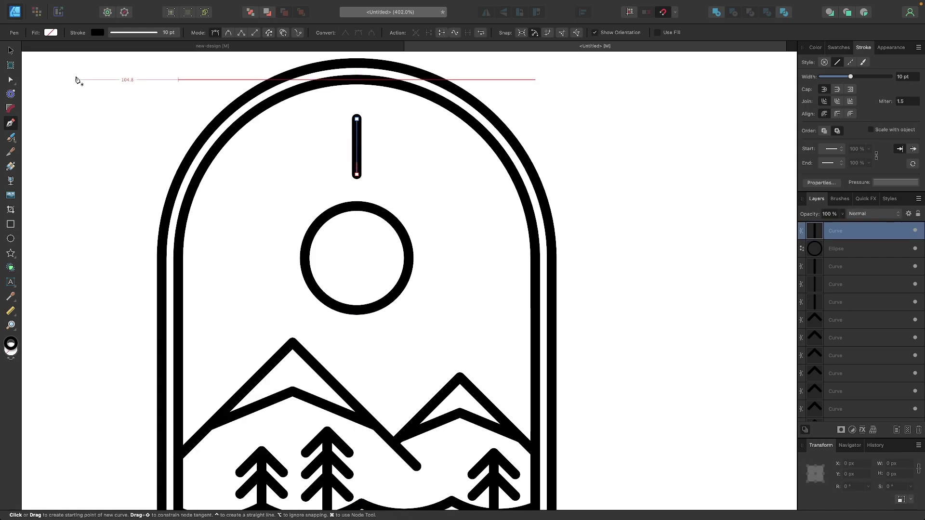
left_click(10, 52)
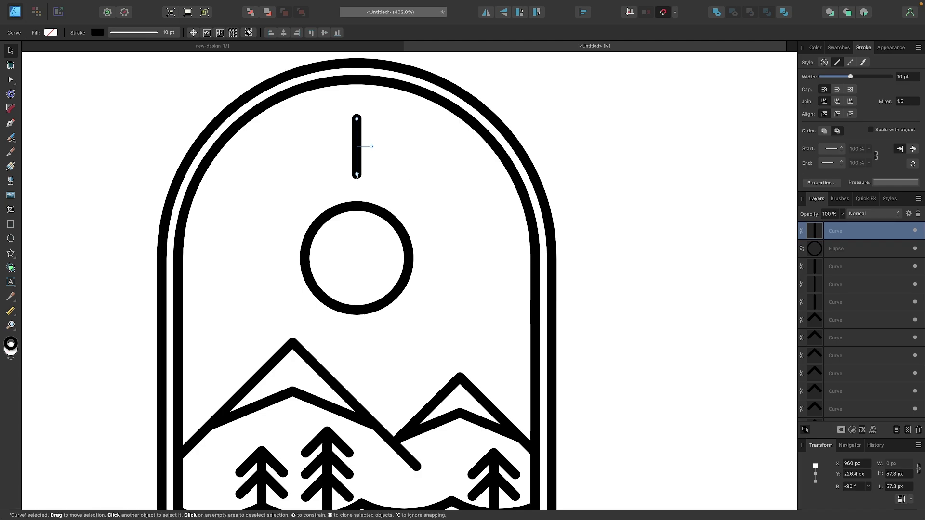
Step: Duplicate the ray straight down to below the sun and group the two rays
left_click_drag(360, 139, 385, 360)
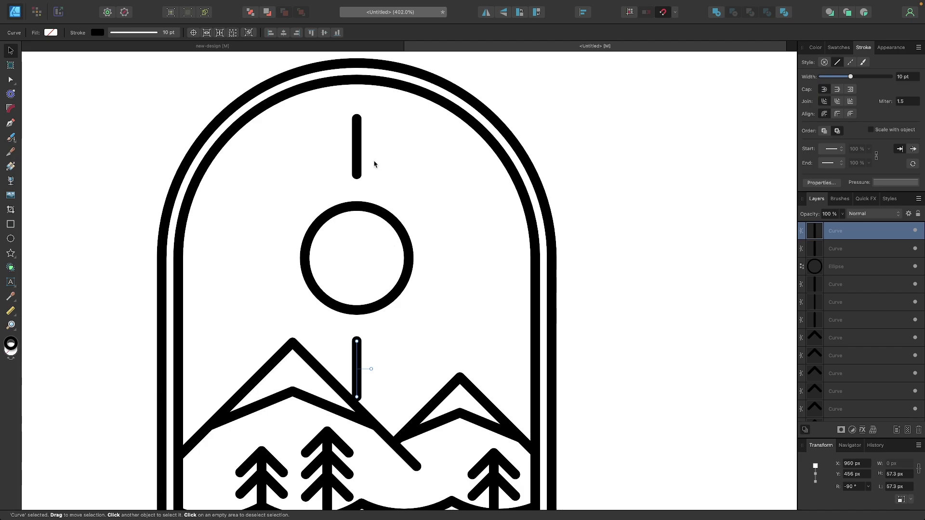
left_click(357, 147, "shift")
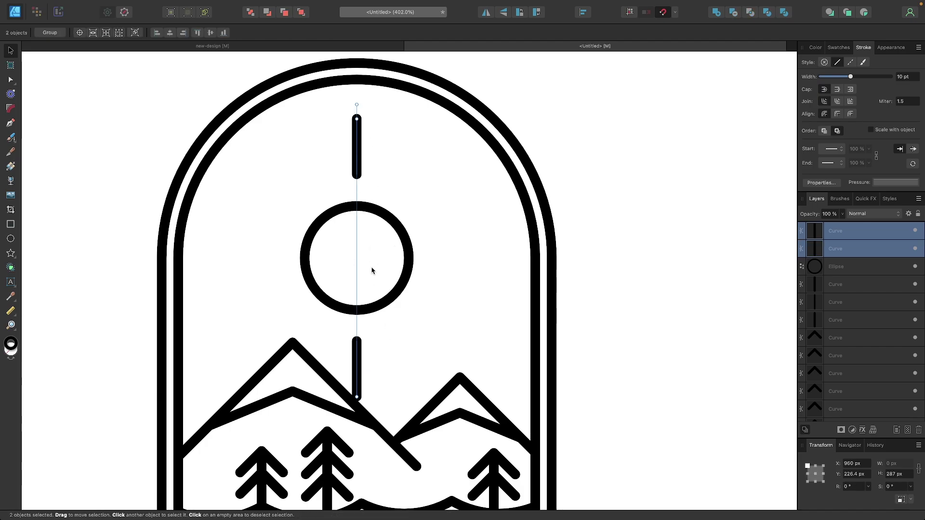
mouse_move(198, 2)
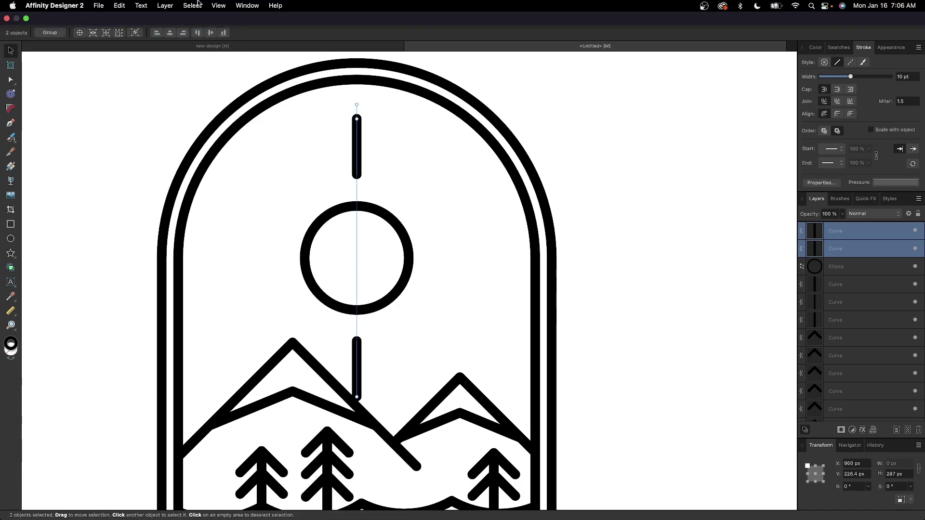
left_click(164, 6)
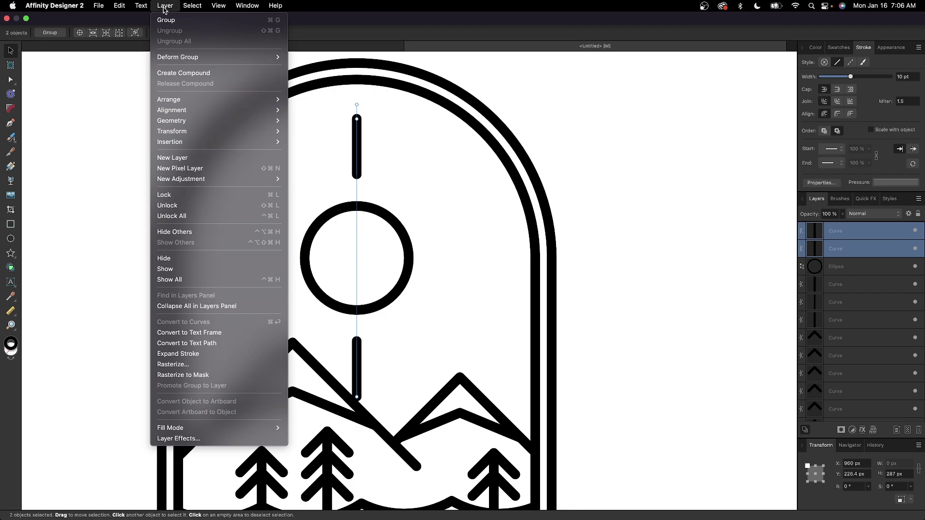
left_click(167, 19)
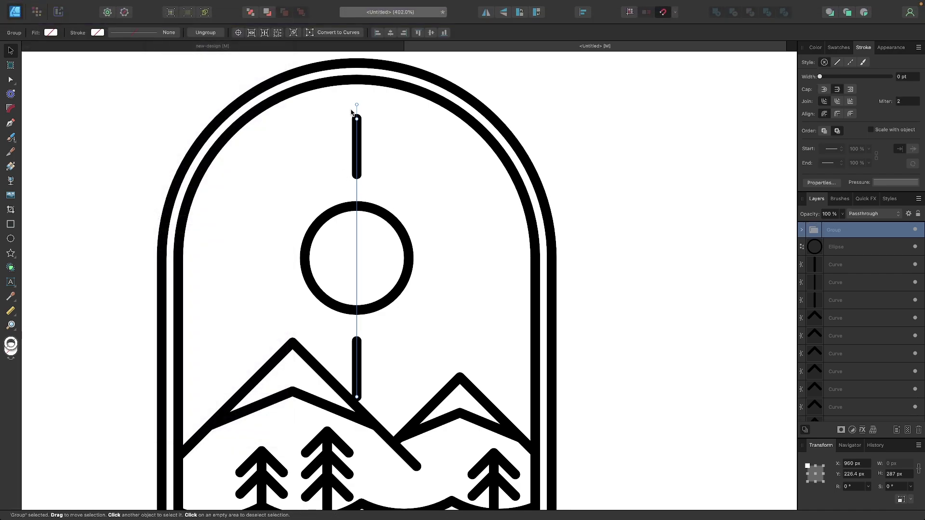
Step: Align the ray group and the sun circle to their vertical middle and reselect only the ray group
left_click(375, 212, "shift")
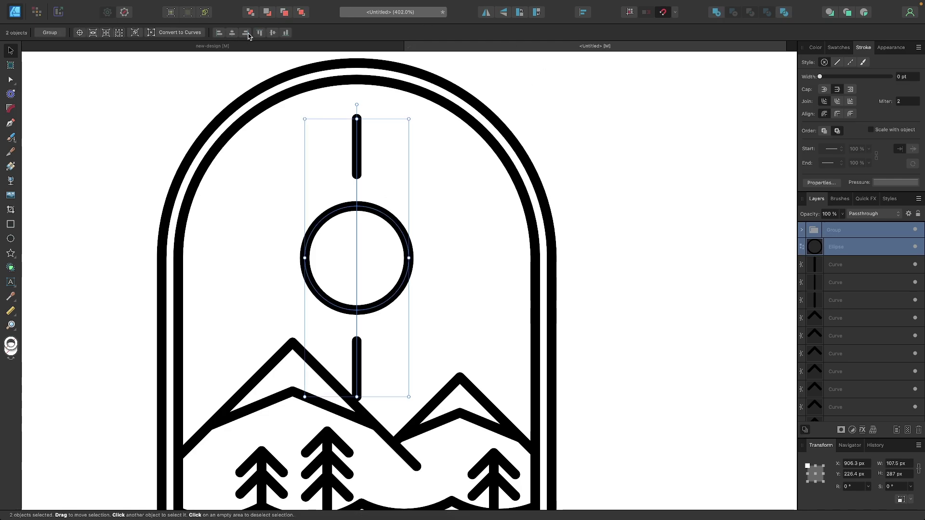
left_click(273, 33)
left_click(471, 237)
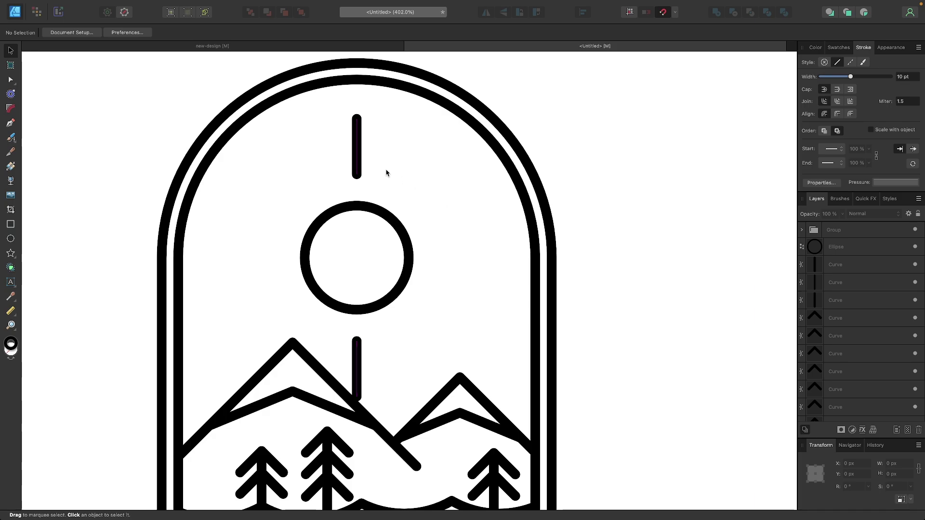
left_click(357, 148)
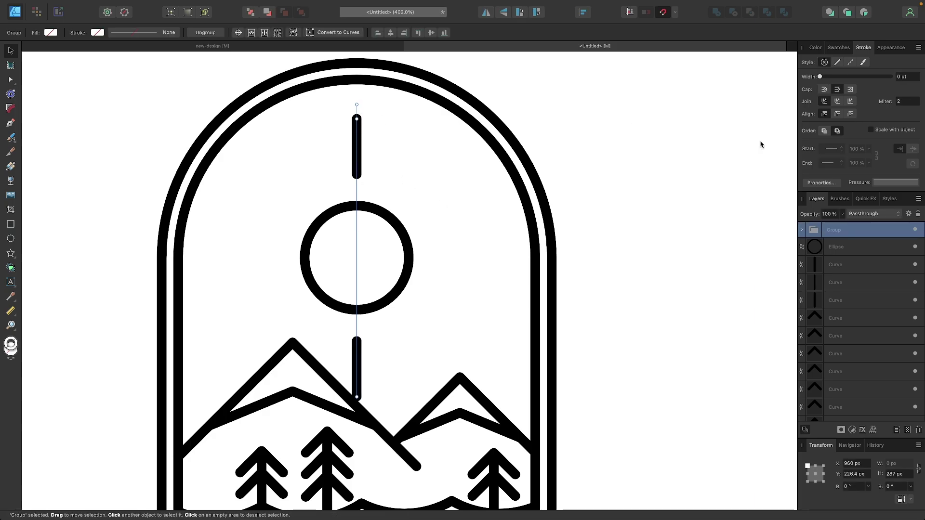
Step: Duplicate the ray group, rotate the copy 30° clockwise about the sun's centre and repeat it four more times to complete the ring of rays
right_click(843, 230)
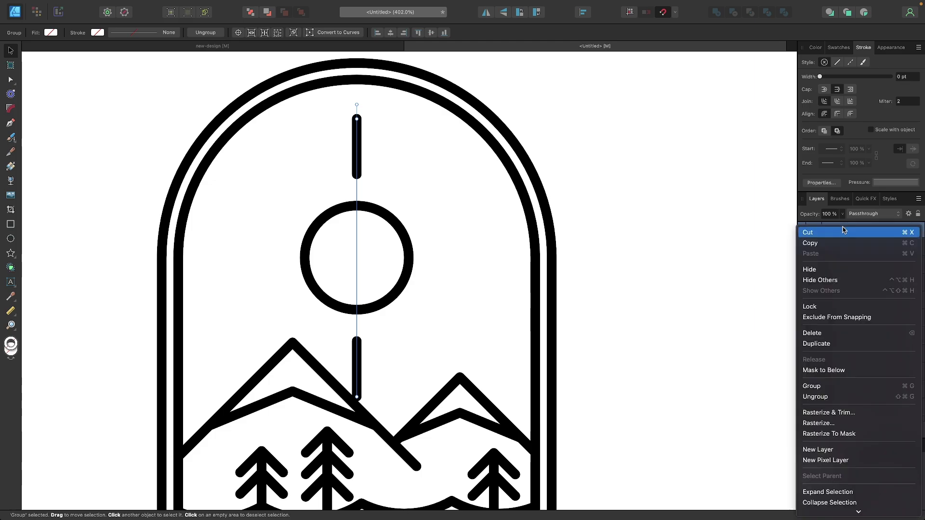
left_click(823, 343)
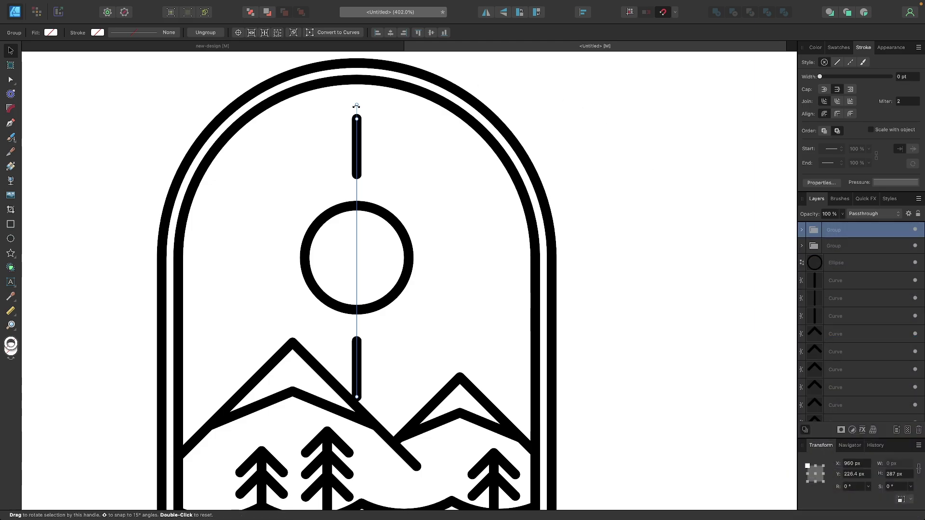
left_click_drag(355, 105, 412, 135)
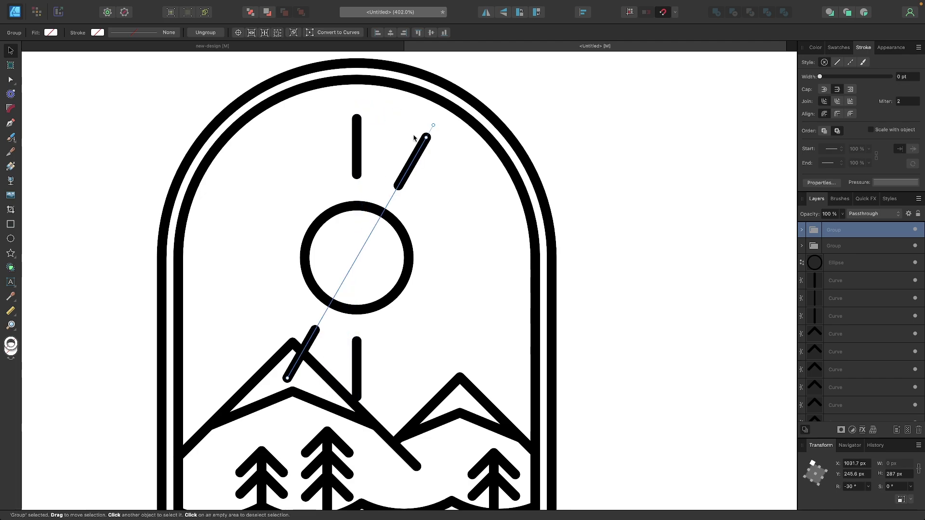
key("super+j")
key("super+j")
key("super+j")
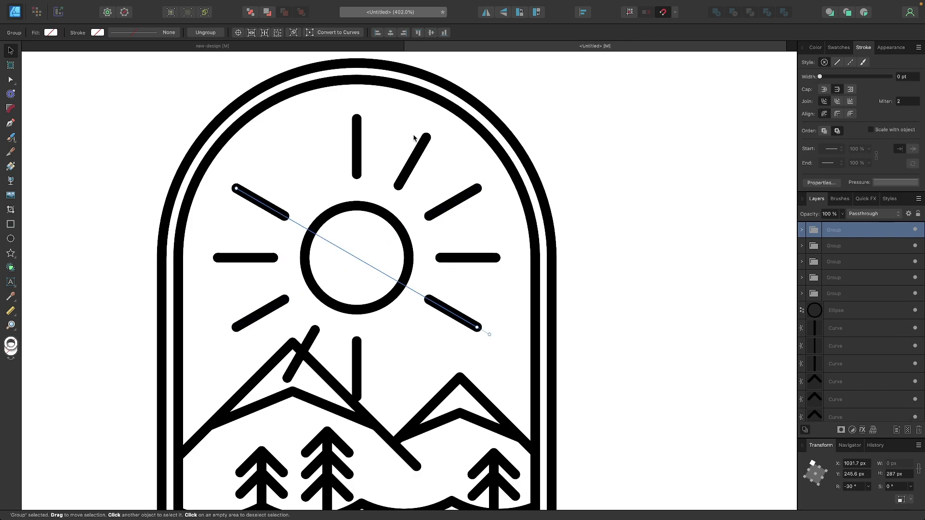
key("super+j")
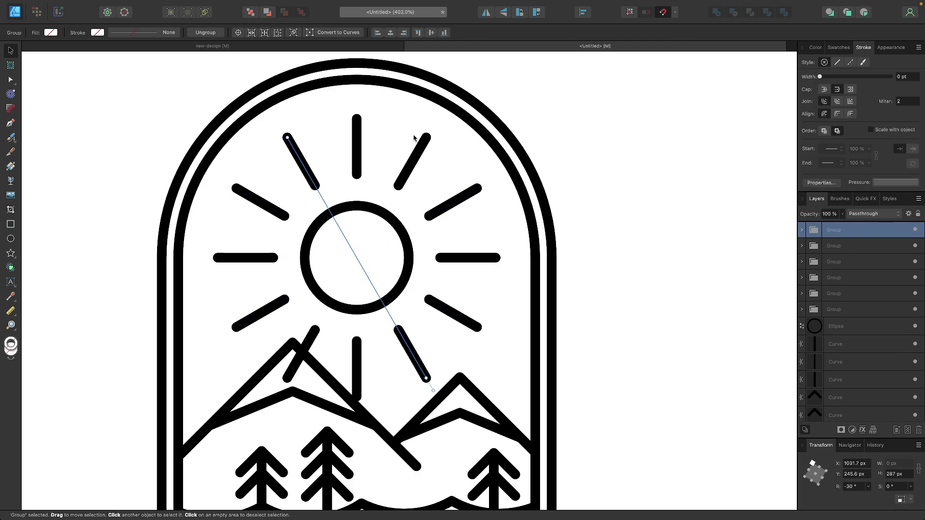
Step: Select the sun together with all the ray groups and ungroup everything into separate rays
scroll(687, 366, "down", 5)
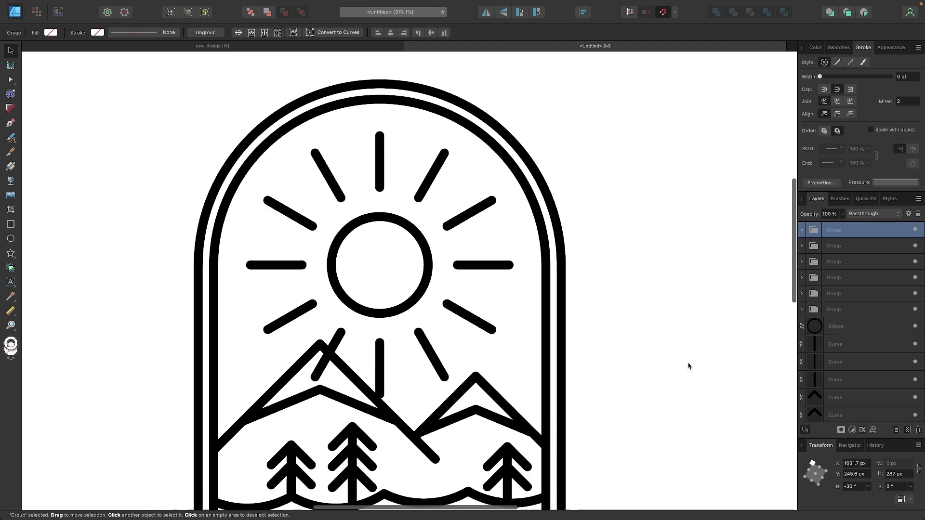
left_click_drag(588, 419, 278, 176)
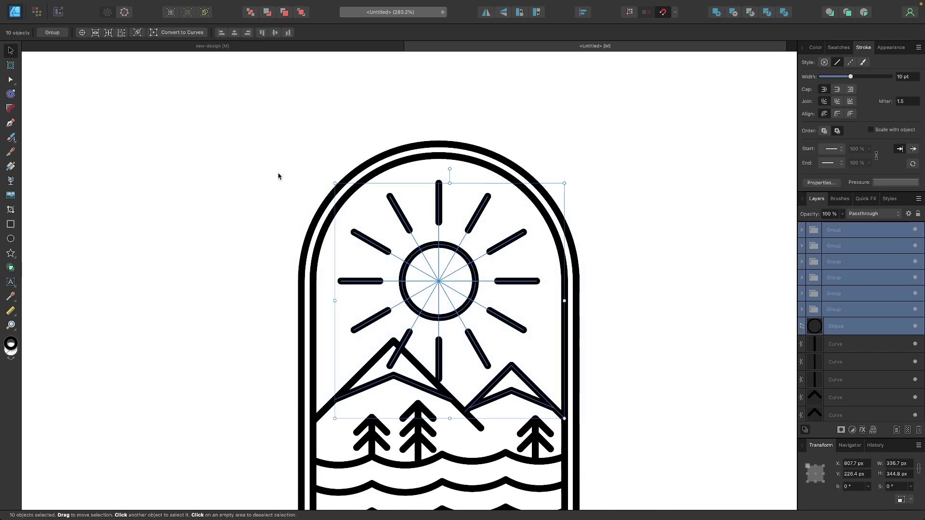
left_click(168, 5)
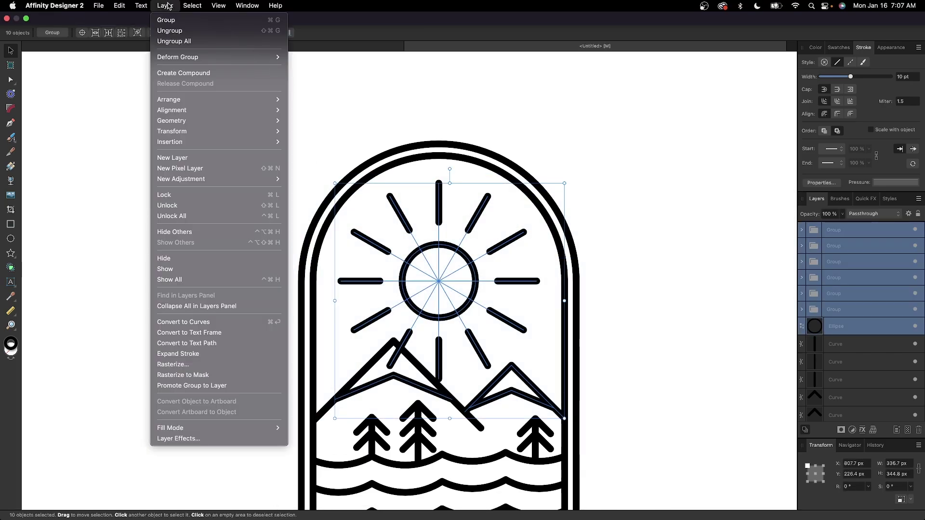
left_click(177, 42)
left_click(644, 187)
Step: Delete the five rays that lie below the horizontal pair, keeping only the upper half of the sunburst
left_click(512, 328)
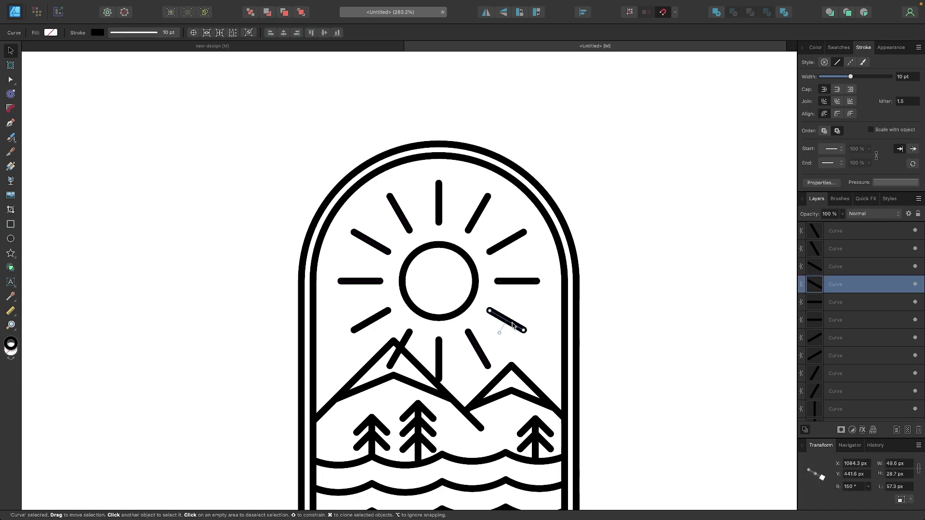
key("Delete")
left_click(475, 348)
key("Delete")
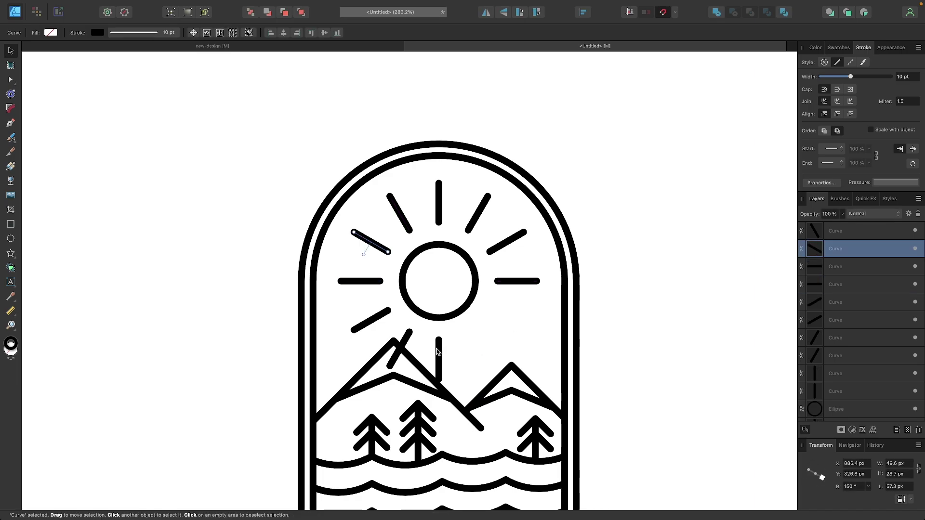
left_click(437, 354)
key("Delete")
left_click(406, 337)
key("Delete")
left_click(369, 320)
key("Delete")
scroll(450, 310, "down", 3)
left_click(473, 294)
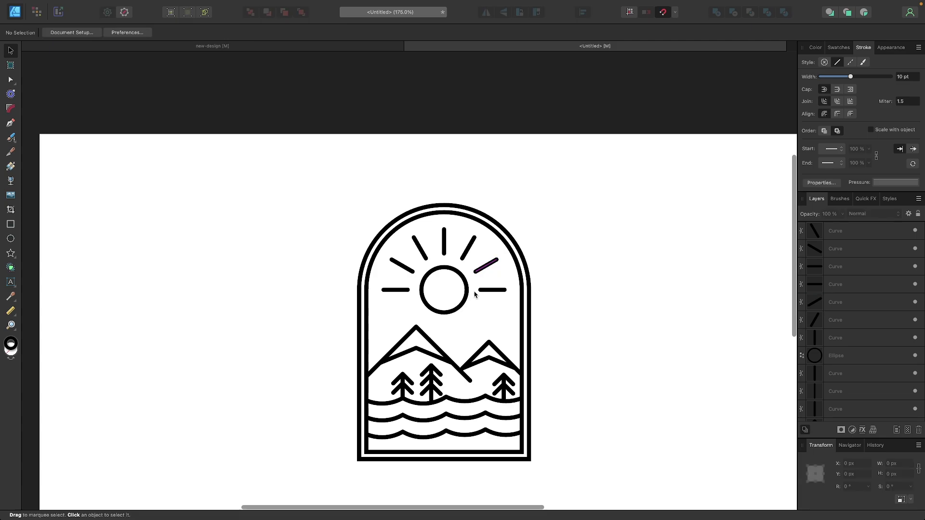
Step: Shrink the sun circle around its centre to about 86 px across and deselect it
scroll(471, 295, "up", 3)
left_click(461, 290)
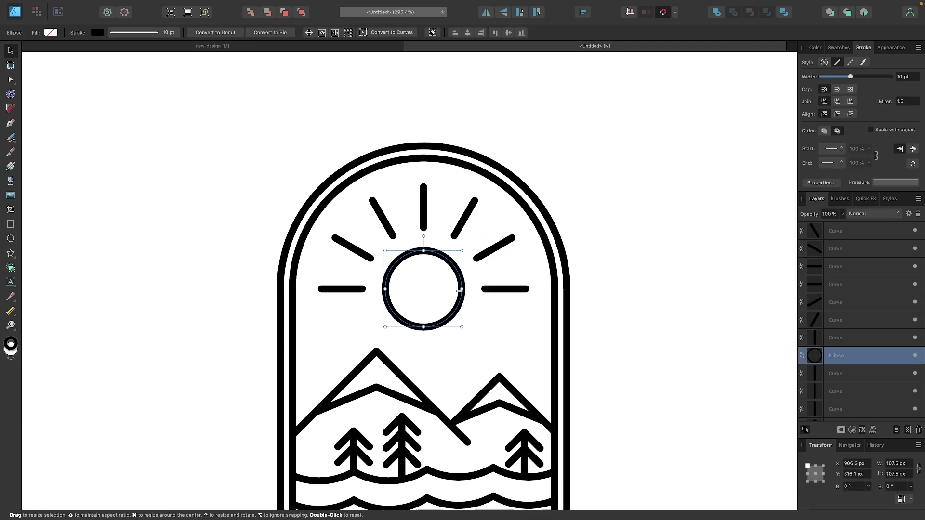
left_click_drag(461, 289, 454, 289)
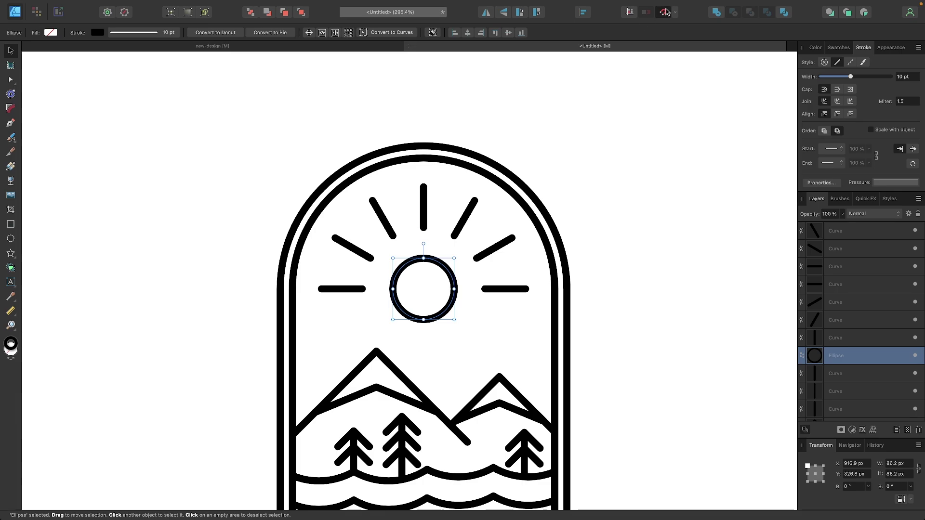
scroll(486, 207, "down", 1)
scroll(486, 207, "down", 1)
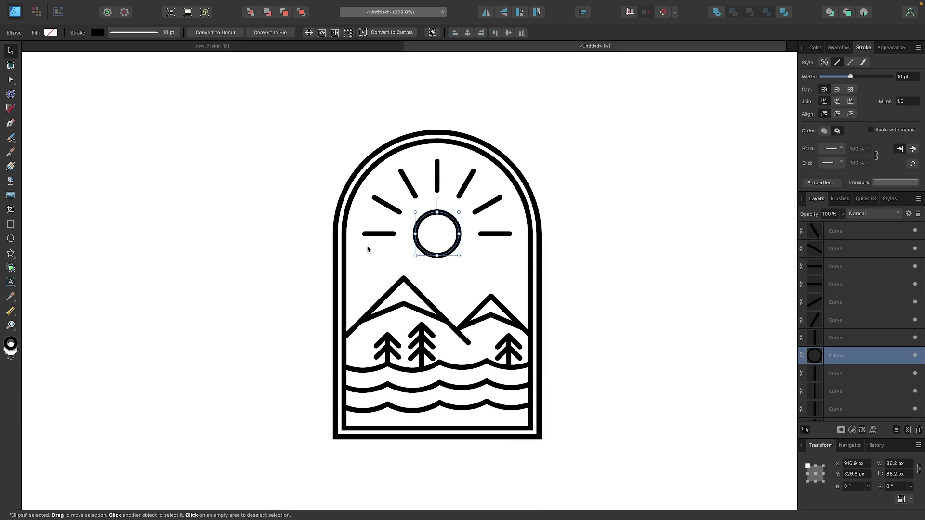
left_click(350, 55)
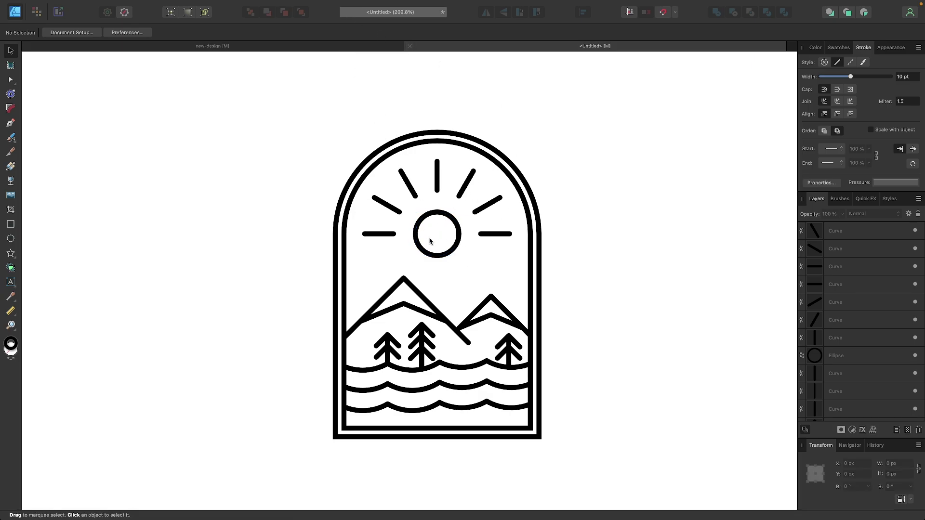
Step: Check the badge's proportions in the new-design document and select all of the line artwork for node editing
left_click(287, 47)
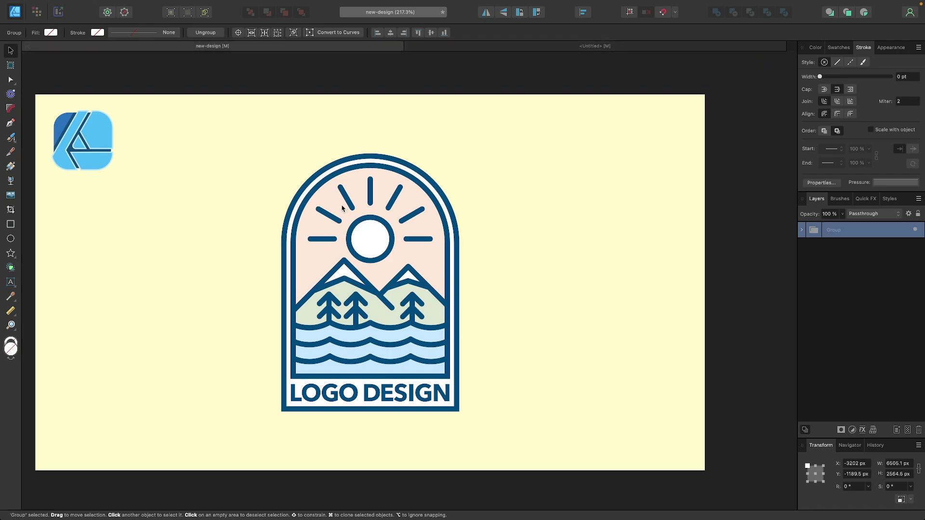
left_click(597, 46)
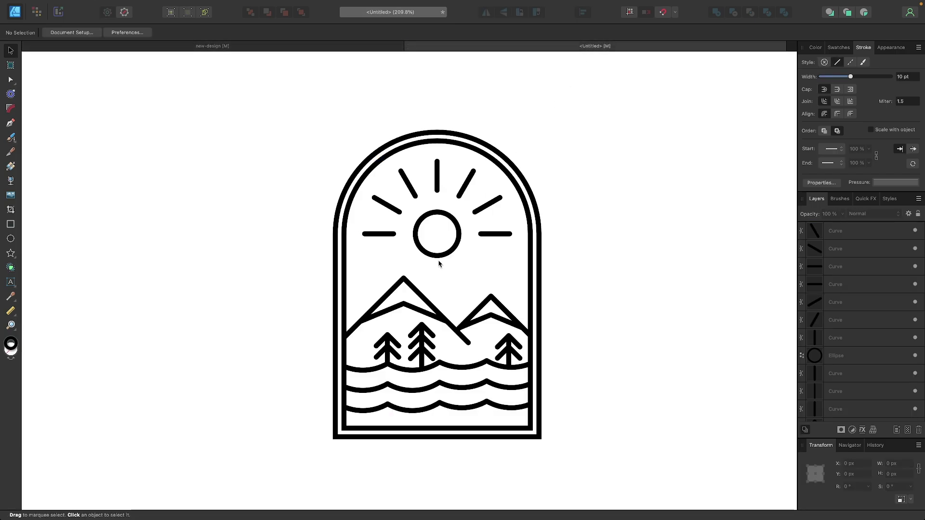
left_click_drag(565, 461, 248, 114)
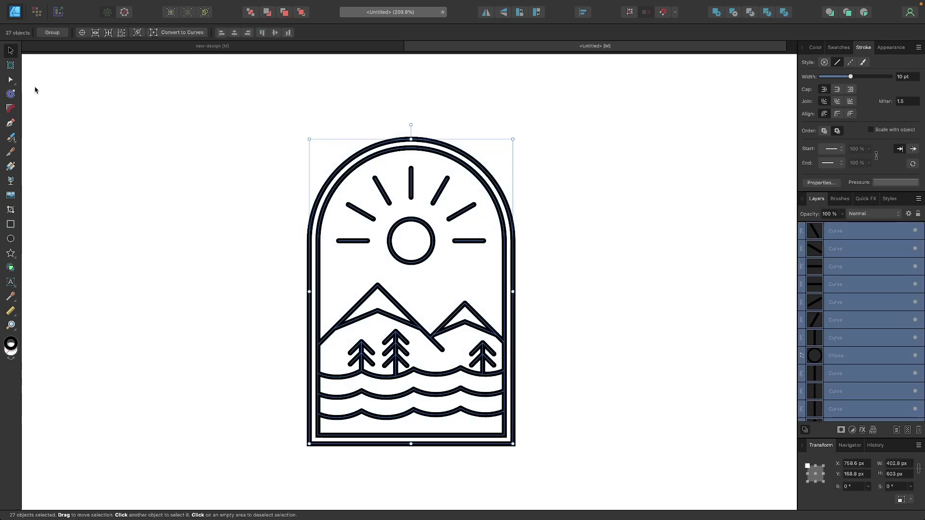
left_click(10, 79)
left_click_drag(236, 104, 247, 69)
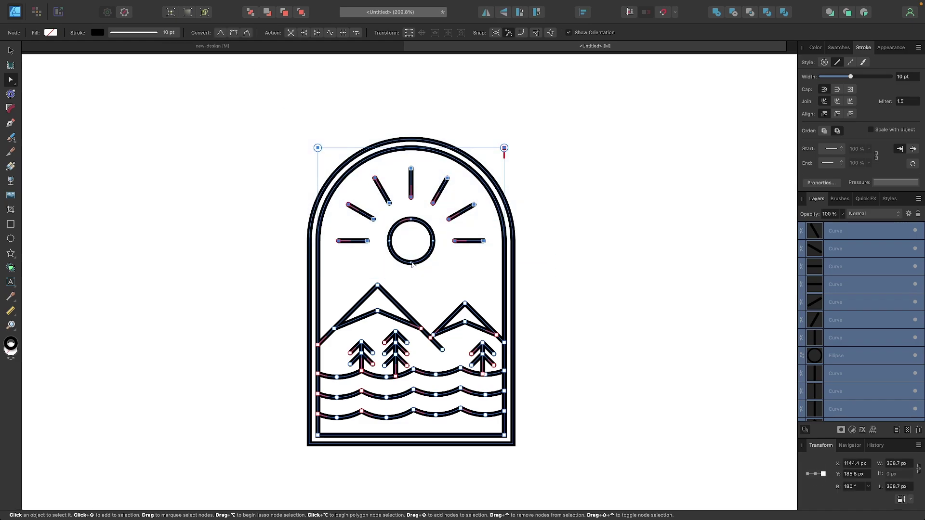
left_click_drag(548, 267, 250, 95)
left_click_drag(411, 170, 412, 196)
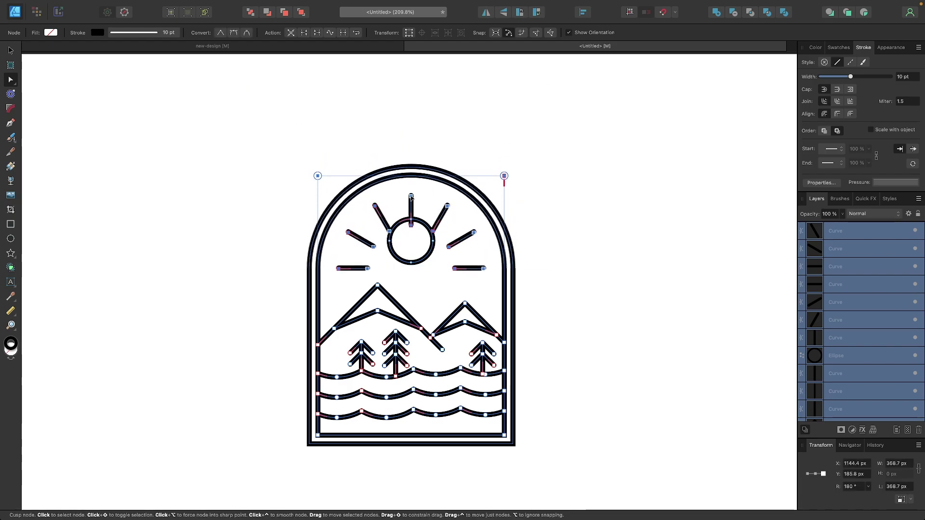
key("super+z")
Step: Select all nodes below the sun and move them up about 73 px to shorten the whole badge
left_click_drag(542, 459, 234, 266)
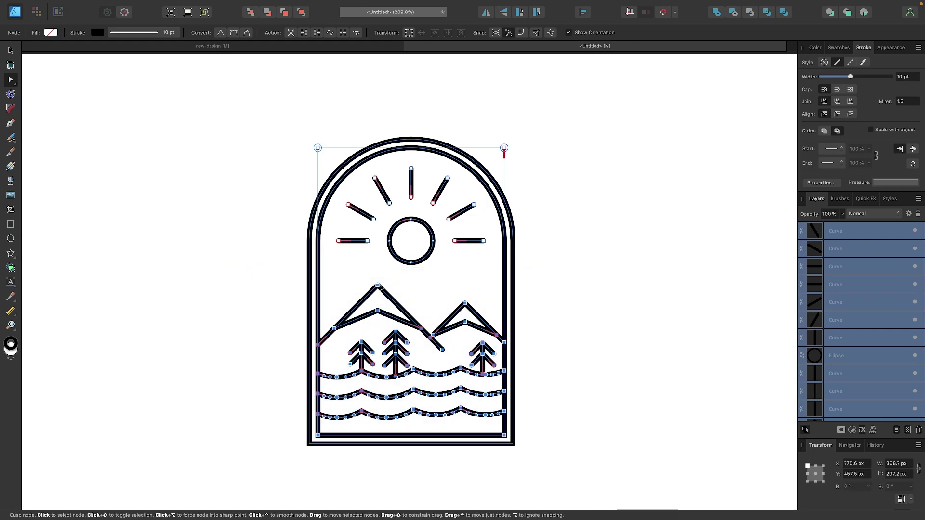
left_click_drag(378, 285, 377, 249)
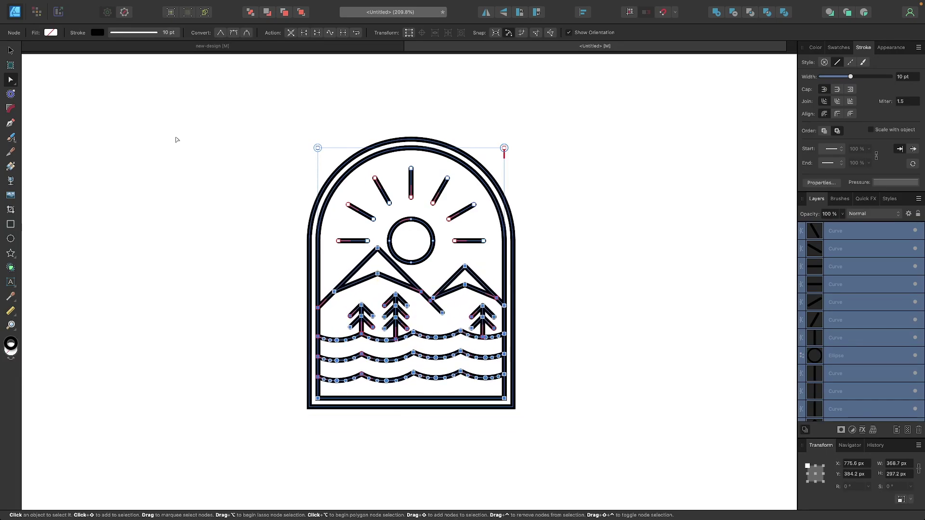
left_click(10, 51)
Step: Shrink the sun circle slightly more around its centre and deselect it
scroll(405, 277, "up", 3)
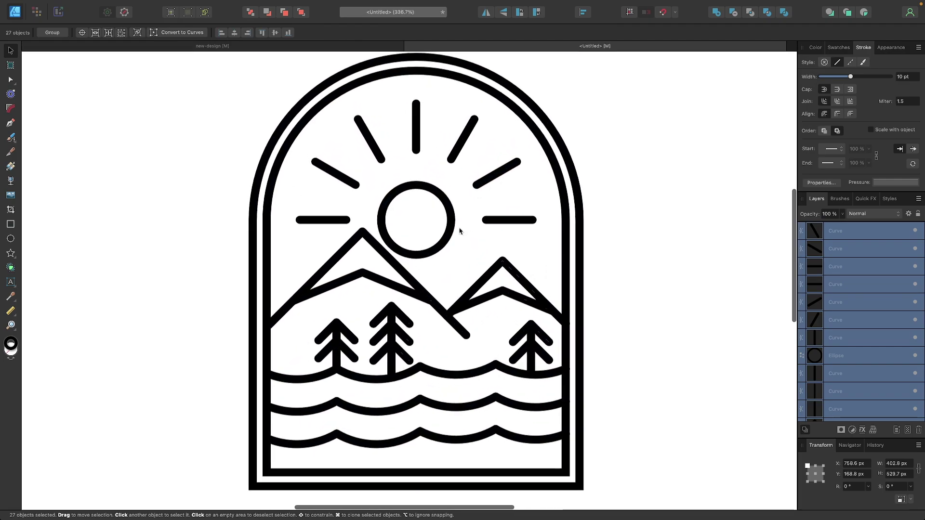
left_click(444, 232)
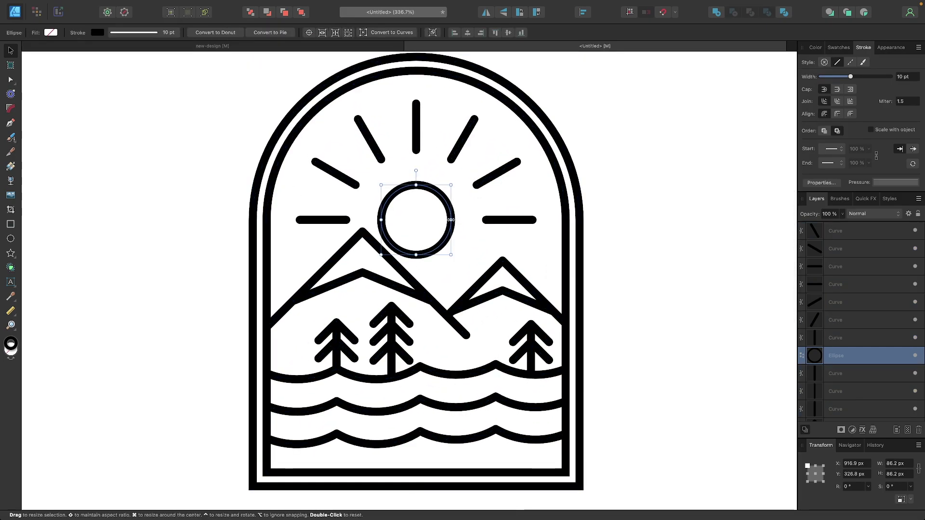
left_click_drag(451, 220, 444, 220)
left_click(465, 391)
Step: Select all trees and waves, nudge them down 8 px inside the frame and deselect them
scroll(464, 386, "down", 1)
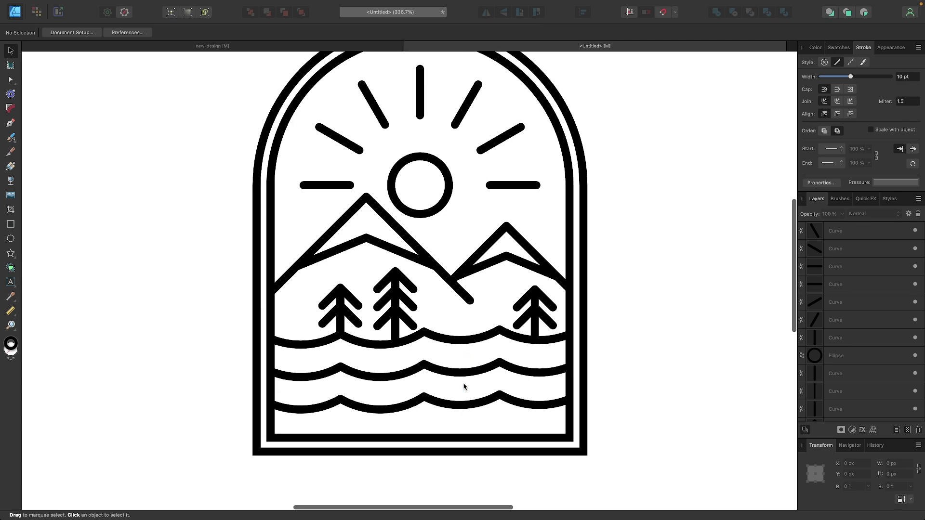
left_click_drag(633, 427, 243, 264)
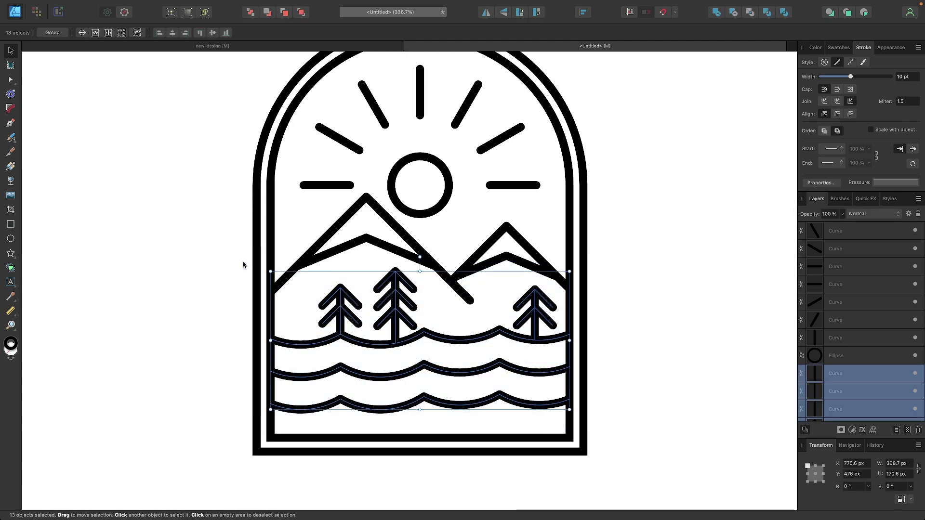
key("Down")
key("Down")
key("Down")
key("Down")
key("Down")
key("Down")
key("Down")
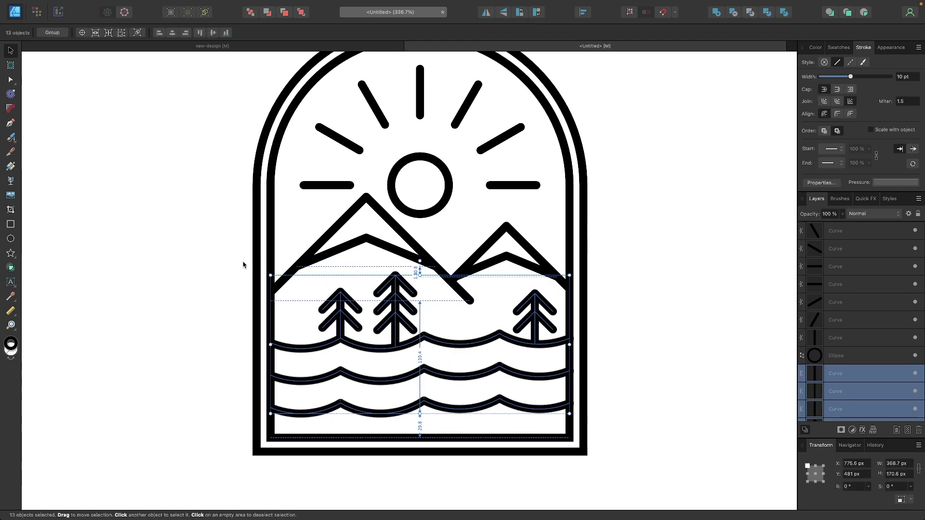
key("Down")
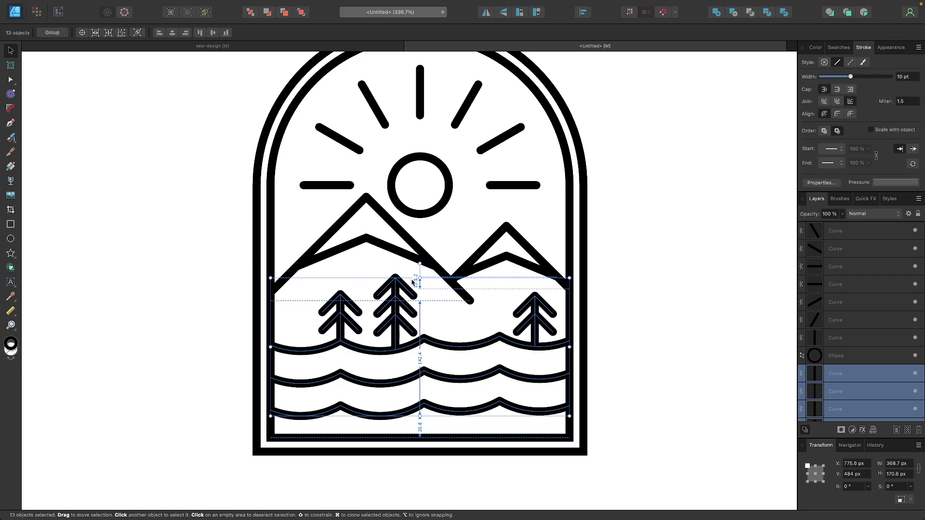
left_click(656, 288)
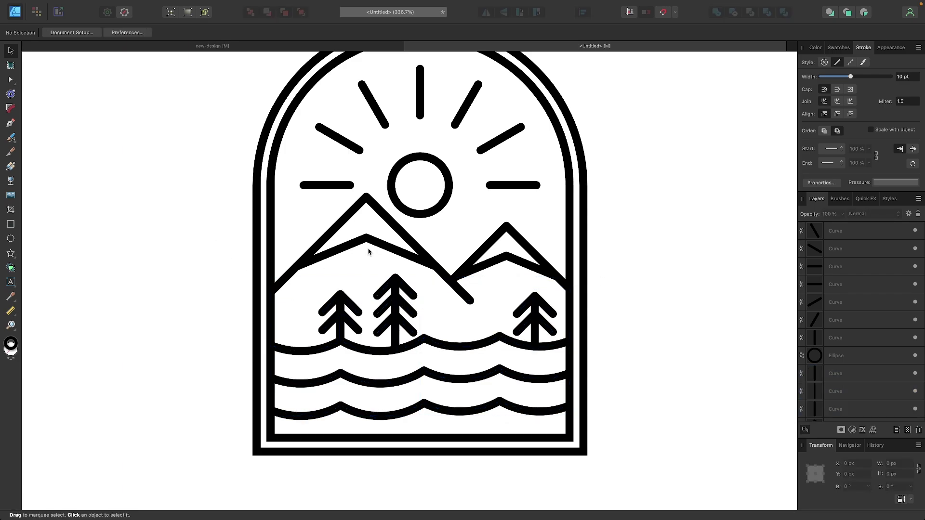
Step: Select both mountains with their snow lines, move them down 8 px and deselect them
left_click(369, 246)
left_click(378, 207, "shift")
left_click(513, 261, "shift")
left_click(514, 237, "shift")
left_click_drag(514, 238, 514, 238)
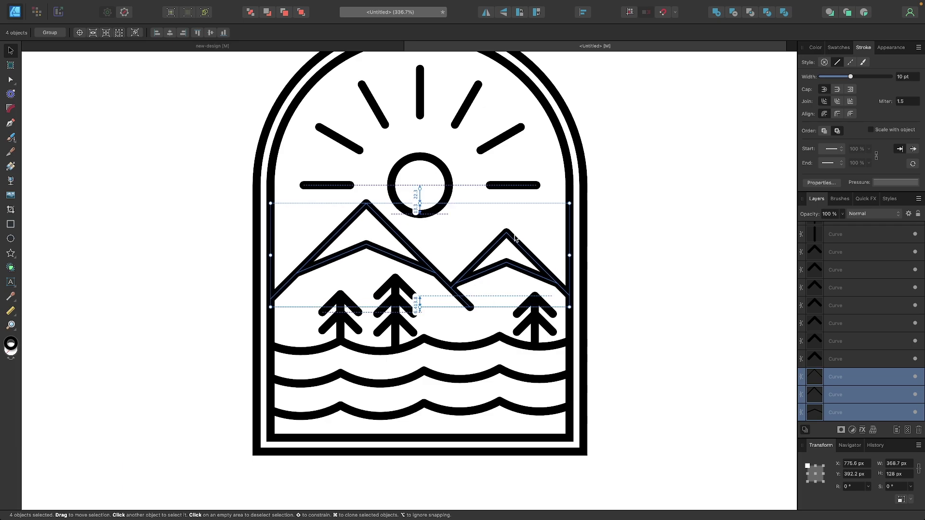
left_click(663, 234)
scroll(663, 236, "down", 3)
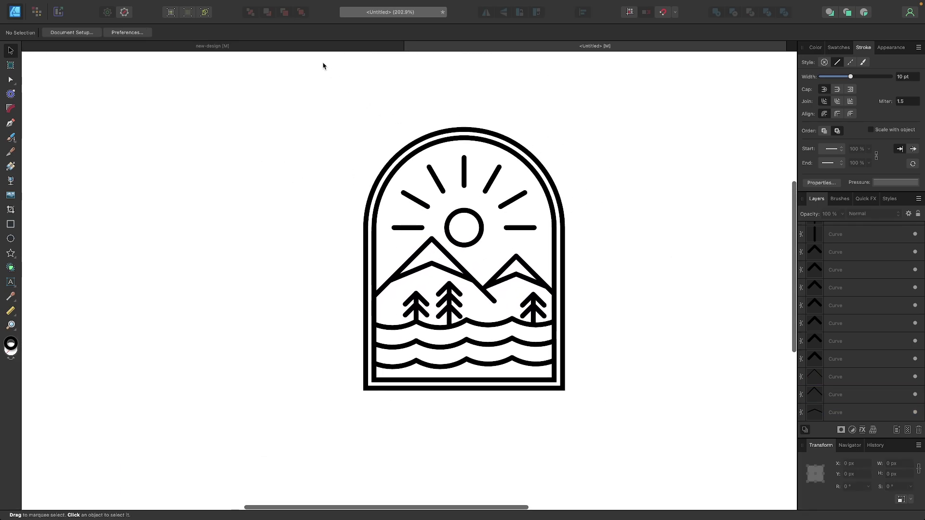
Step: Check the colours in the new-design document, recolour the strokes of all the line art to dark blue 004A8C and deselect it
left_click(336, 47)
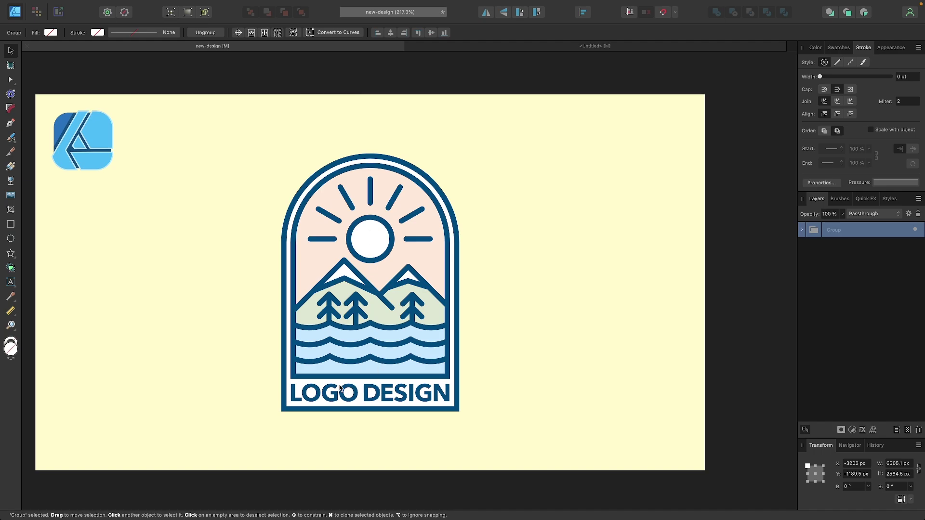
left_click(565, 44)
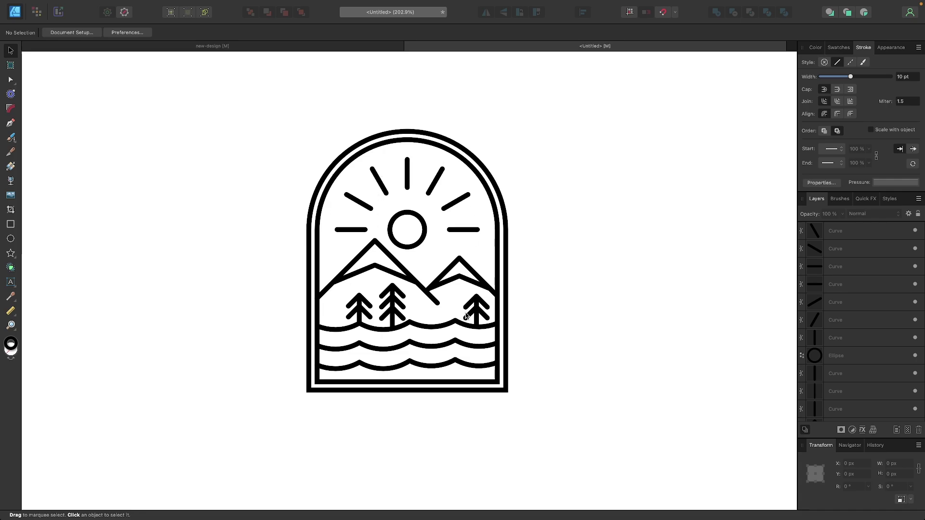
left_click_drag(552, 428, 190, 92)
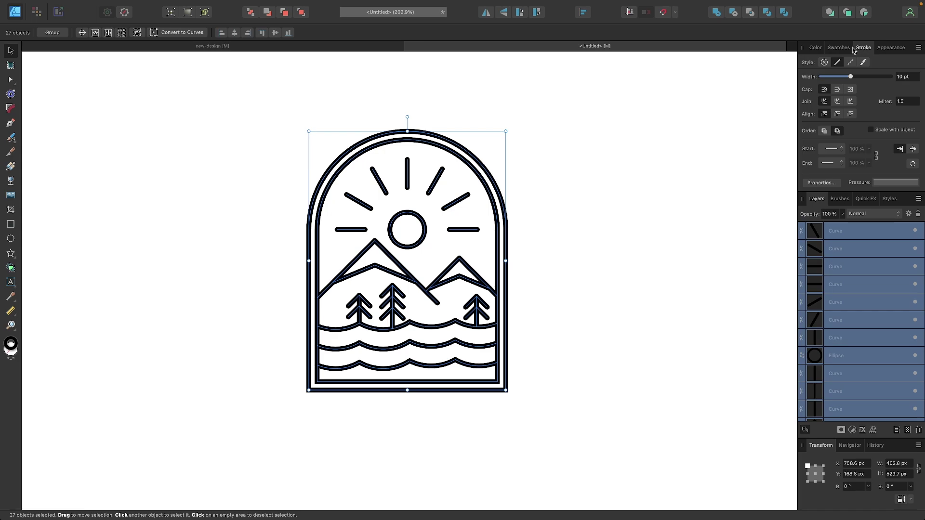
left_click(815, 48)
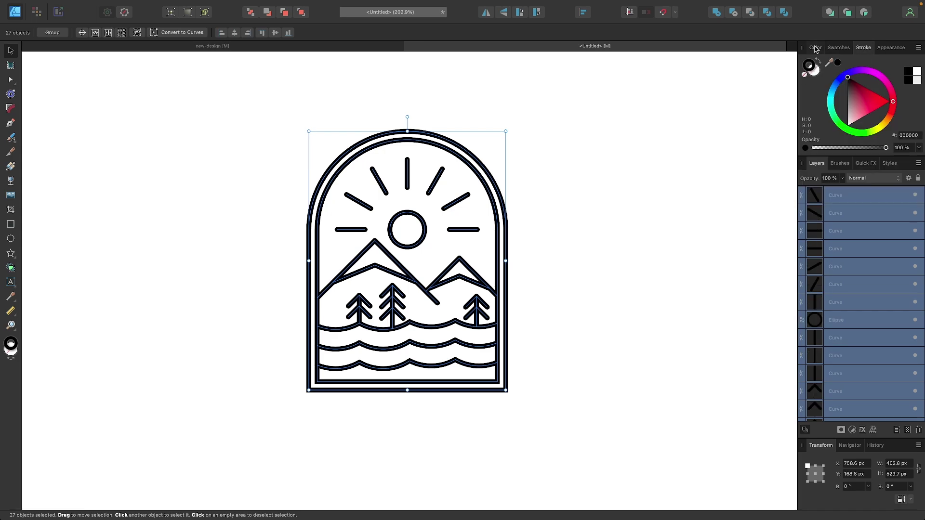
left_click(816, 71)
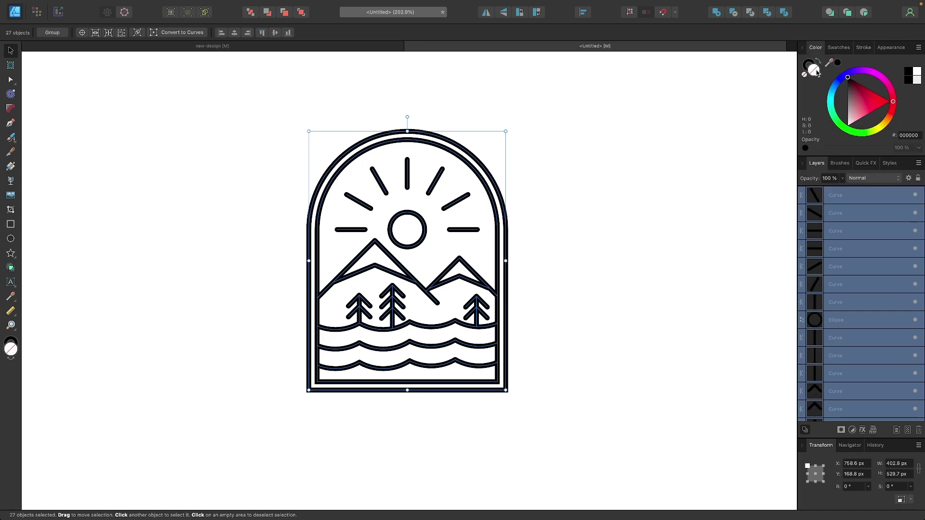
left_click(809, 62)
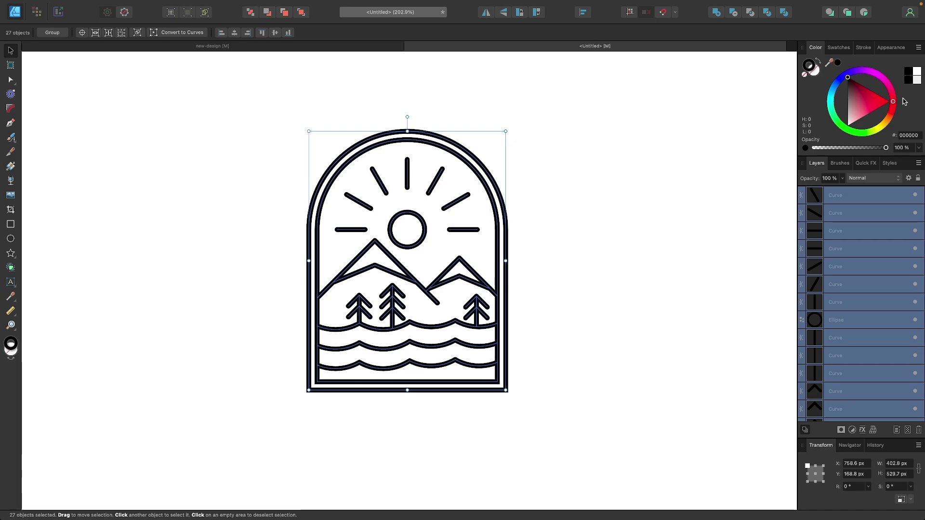
mouse_move(839, 83)
left_mouse_down()
mouse_move(833, 94)
mouse_move(843, 82)
mouse_move(839, 94)
mouse_move(865, 134)
mouse_move(848, 114)
left_mouse_up()
left_click(836, 90)
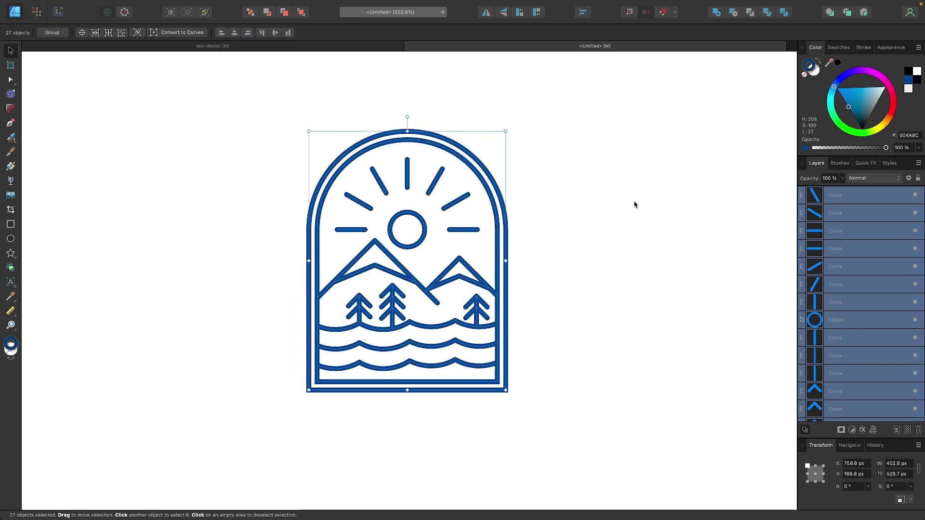
left_click(599, 227)
scroll(599, 227, "down", 3)
scroll(599, 227, "right", 2)
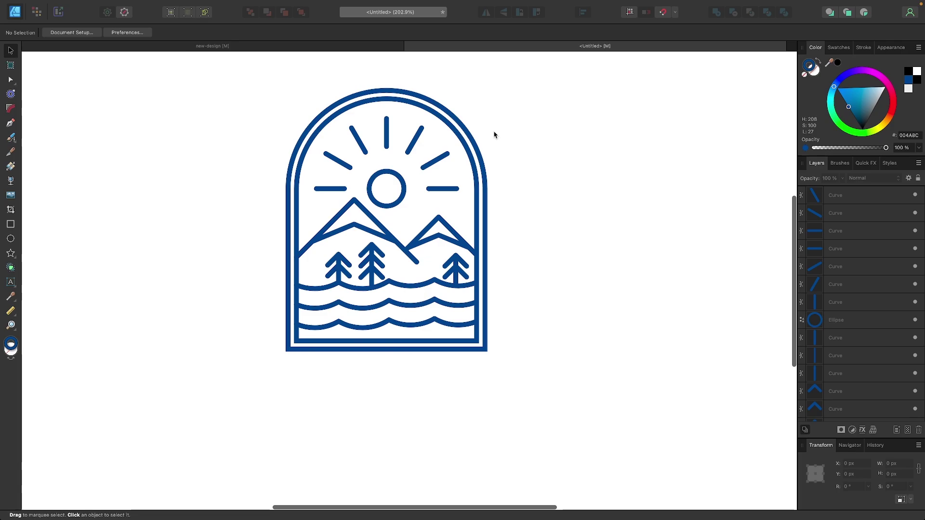
Step: Add the artistic text "LOGO DESIGN" below the badge, using the new-design document as reference
left_click(364, 46)
left_click(580, 46)
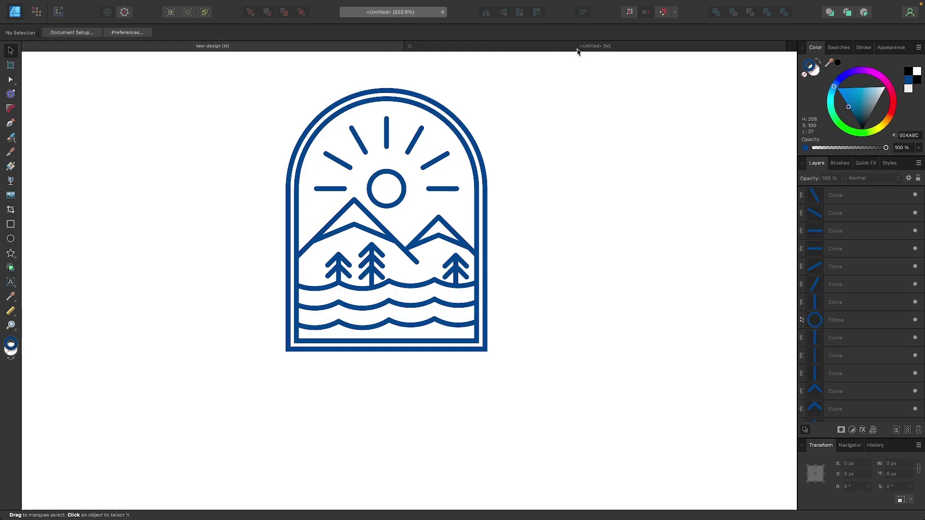
scroll(448, 360, "left", 1)
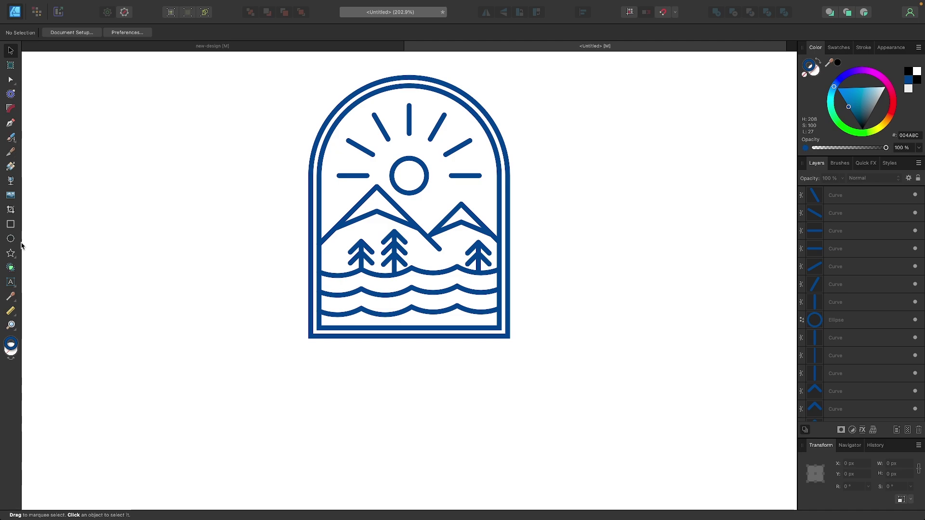
left_click(14, 284)
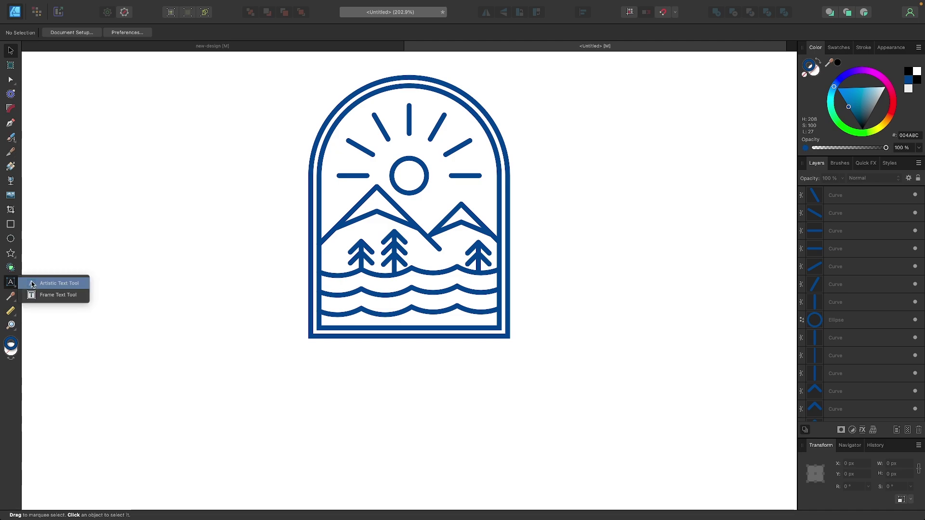
left_click(33, 285)
left_click(327, 396)
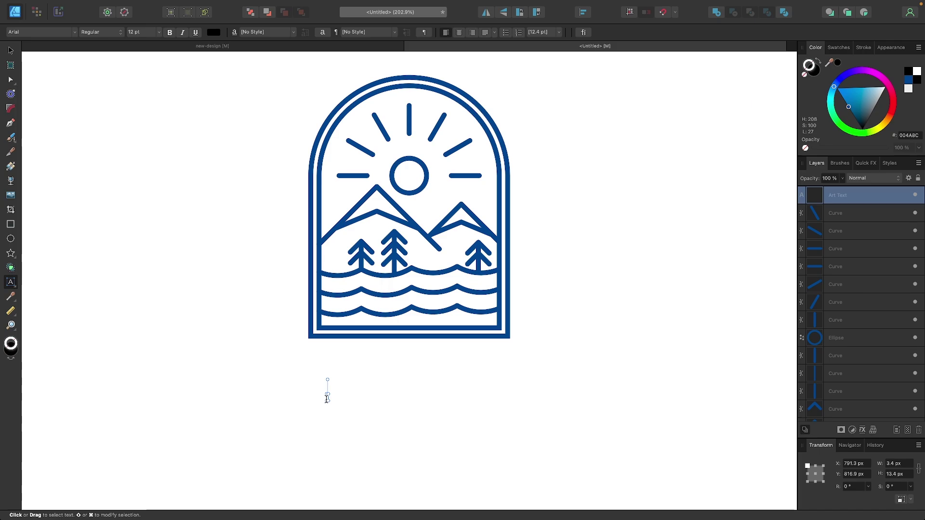
type("LOGO DESIGN")
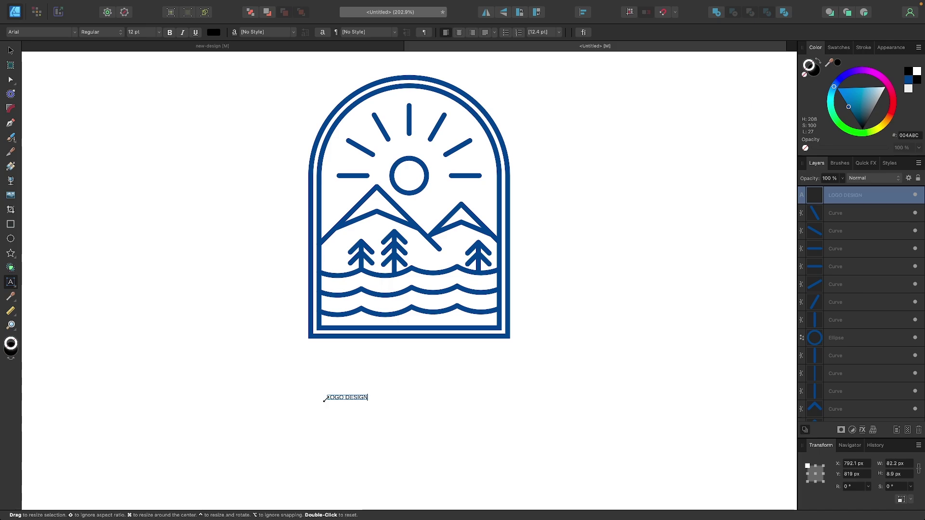
Step: Set the whole LOGO DESIGN text in Avenir Next with the Bold style
scroll(340, 413, "up", 5)
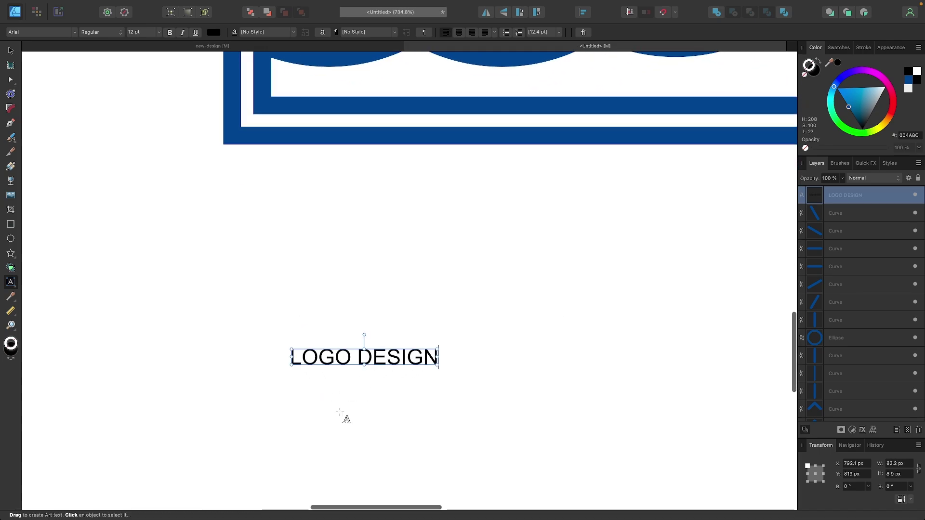
key("ctrl+a")
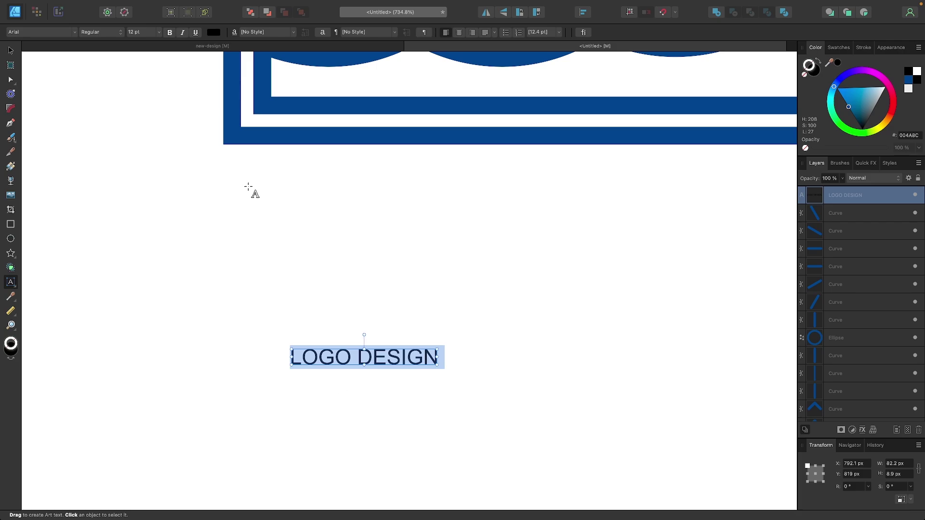
left_click(55, 32)
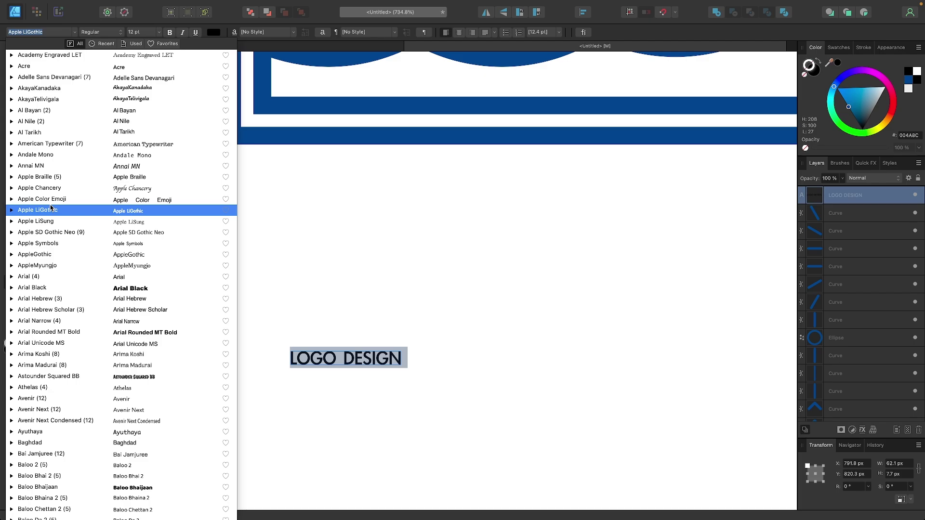
scroll(50, 370, "down", 1)
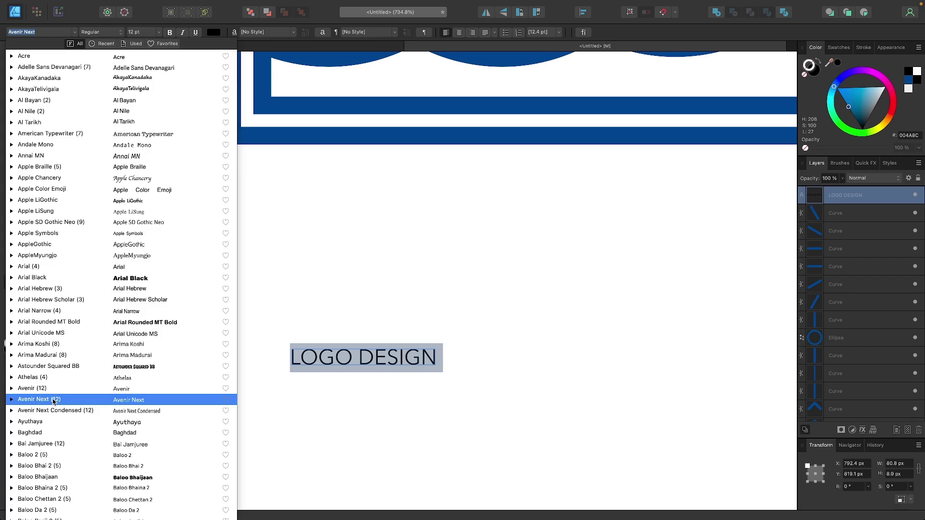
left_click(53, 401)
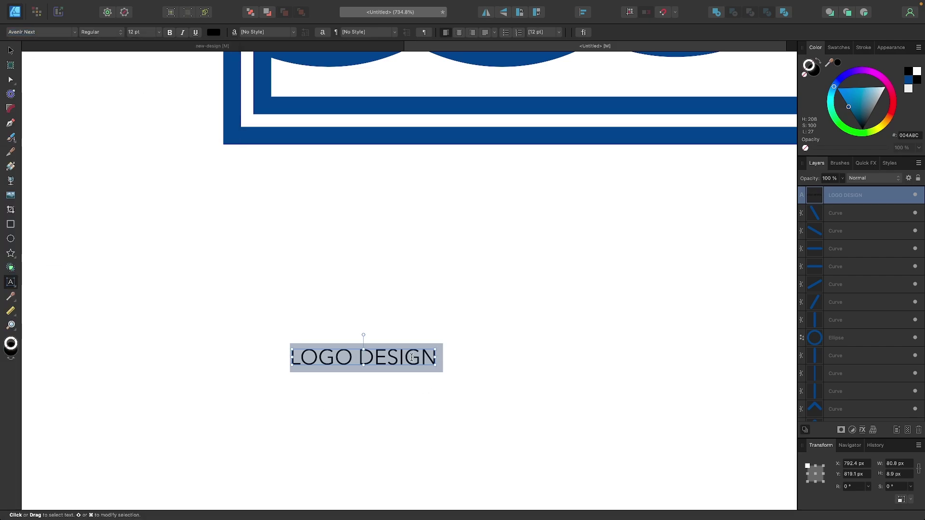
left_click(169, 32)
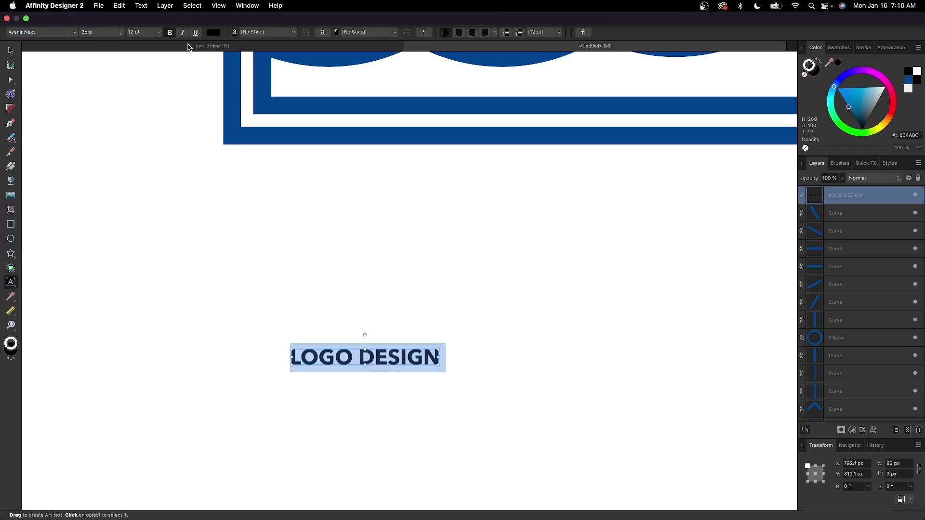
key("Escape")
scroll(374, 225, "right", 2)
scroll(375, 225, "down", 3)
key("super+a")
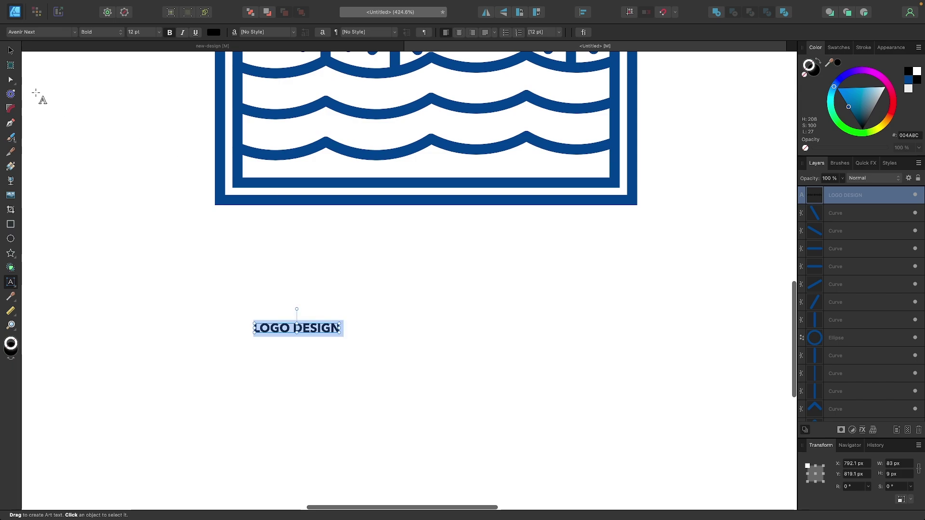
Step: Fill the LOGO DESIGN text with the dark blue sampled from the badge frame
left_click(10, 51)
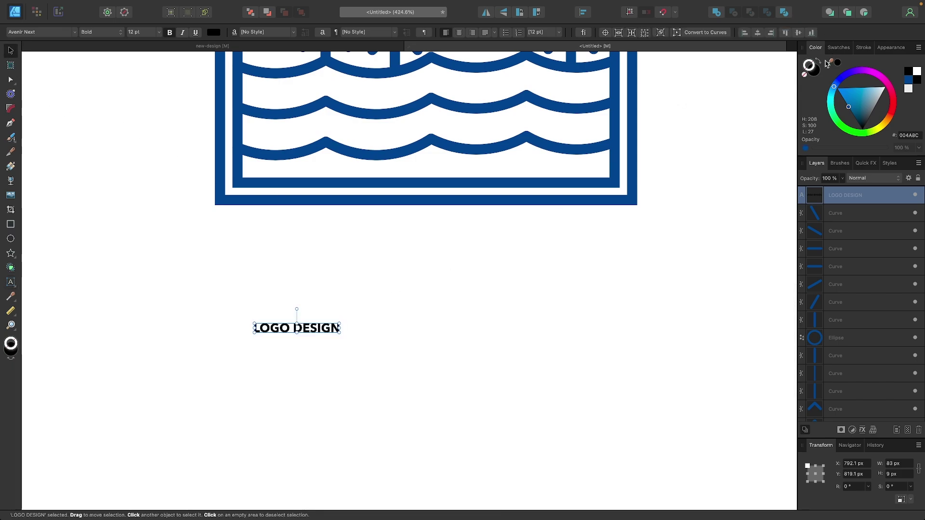
left_click(816, 72)
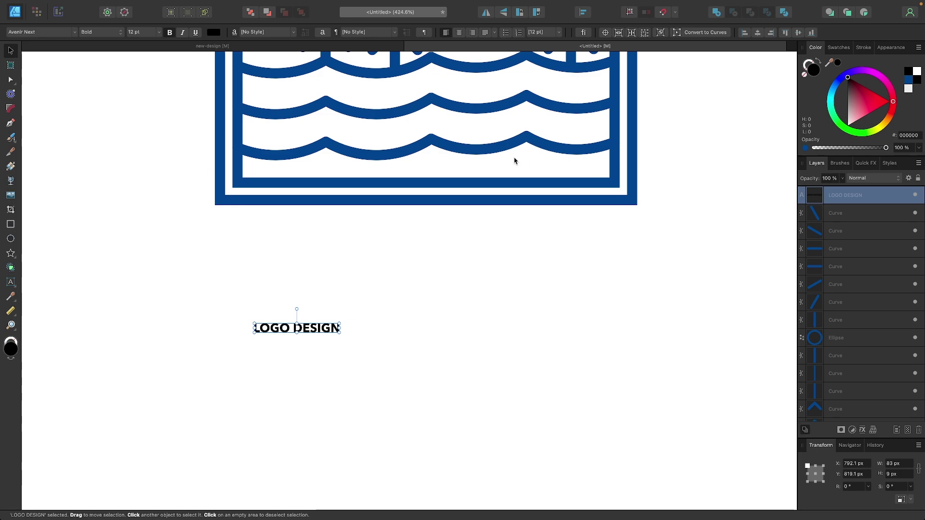
left_click(11, 296)
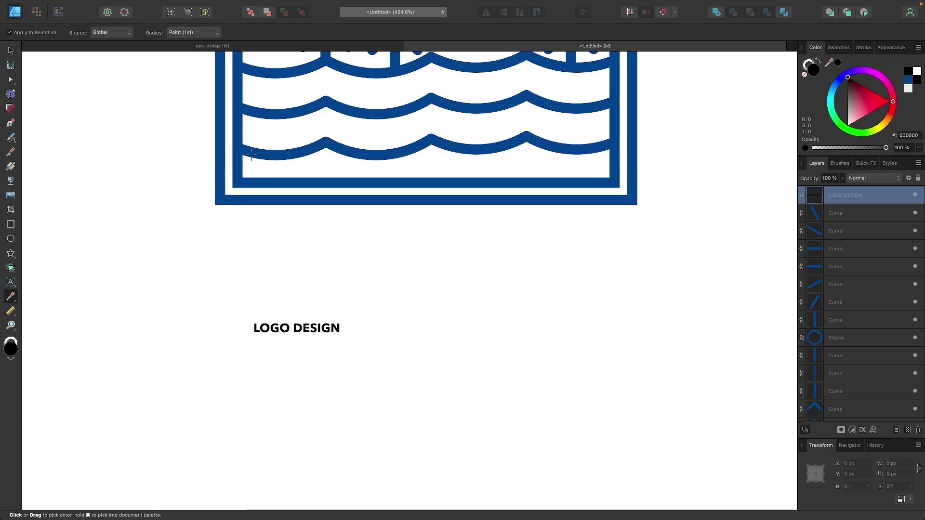
left_click(254, 201)
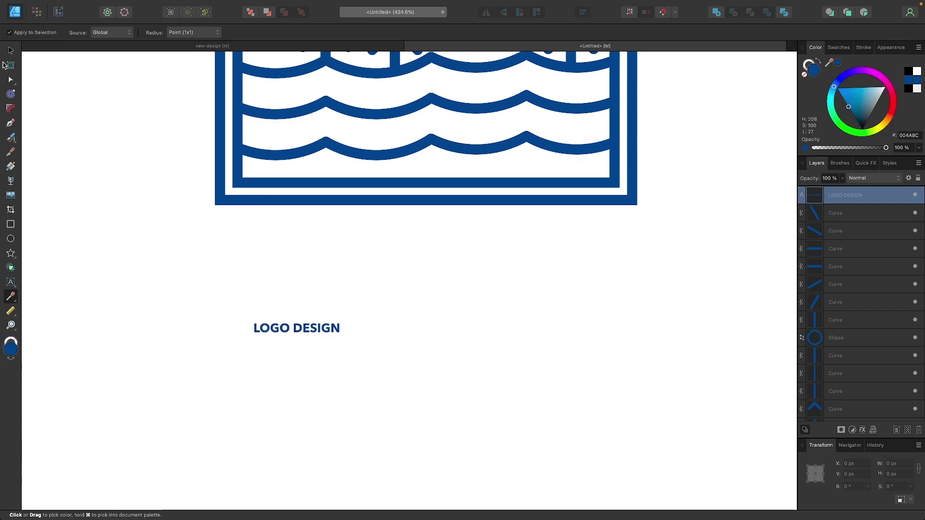
Step: Enlarge the LOGO DESIGN text to 50 pt and place it just below the badge frame
left_click(14, 53)
left_click_drag(340, 332, 605, 405)
left_click_drag(539, 357, 517, 284)
scroll(516, 285, "up", 4)
scroll(517, 284, "right", 2)
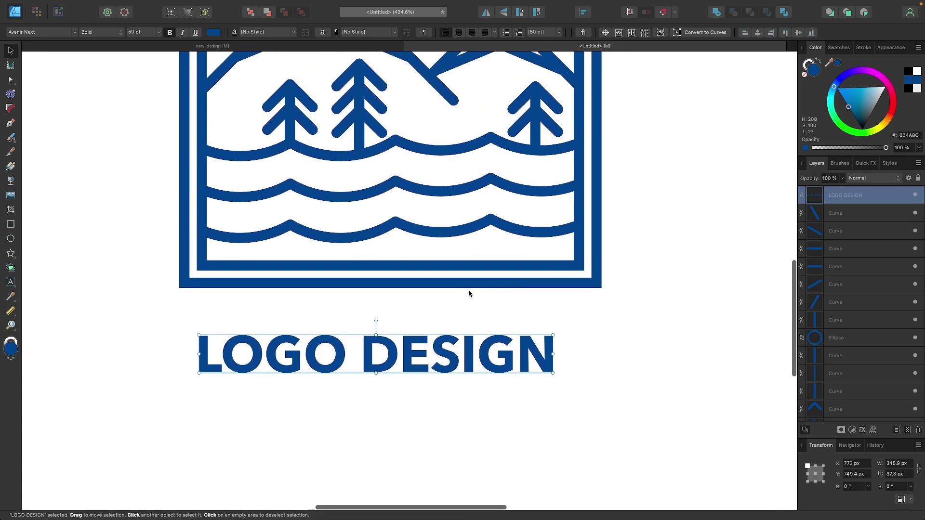
Step: Move the two bottom nodes of the outer frame down about 106 px so the frame encloses the text
left_click(471, 288)
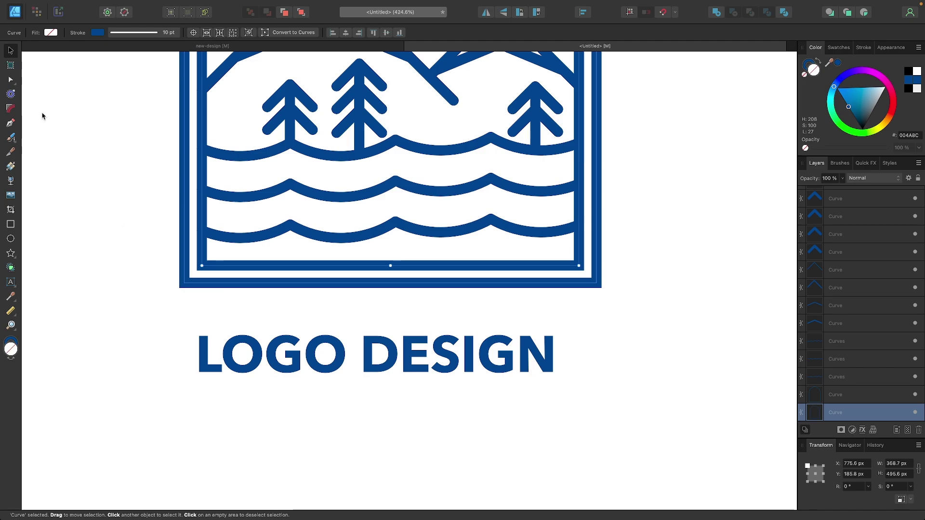
left_click(8, 81)
left_click_drag(680, 326, 151, 235)
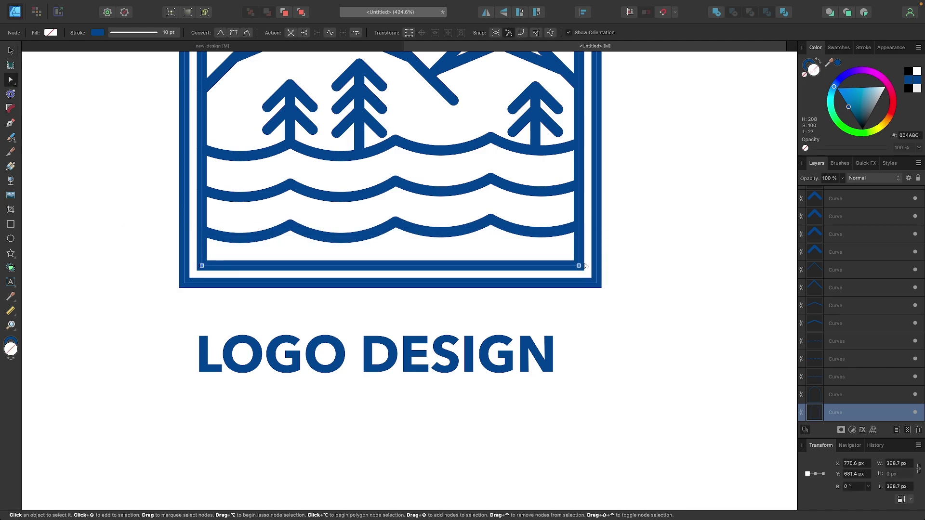
left_click_drag(583, 265, 618, 375)
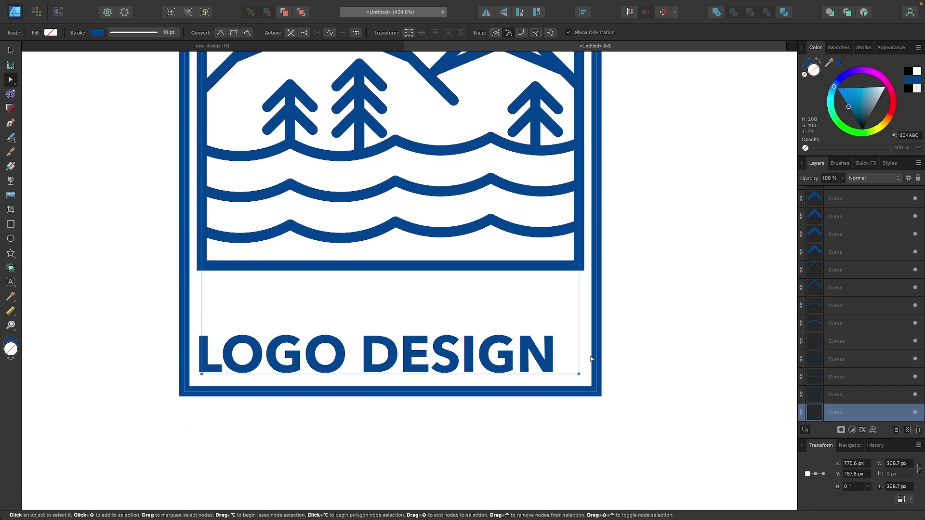
key("v")
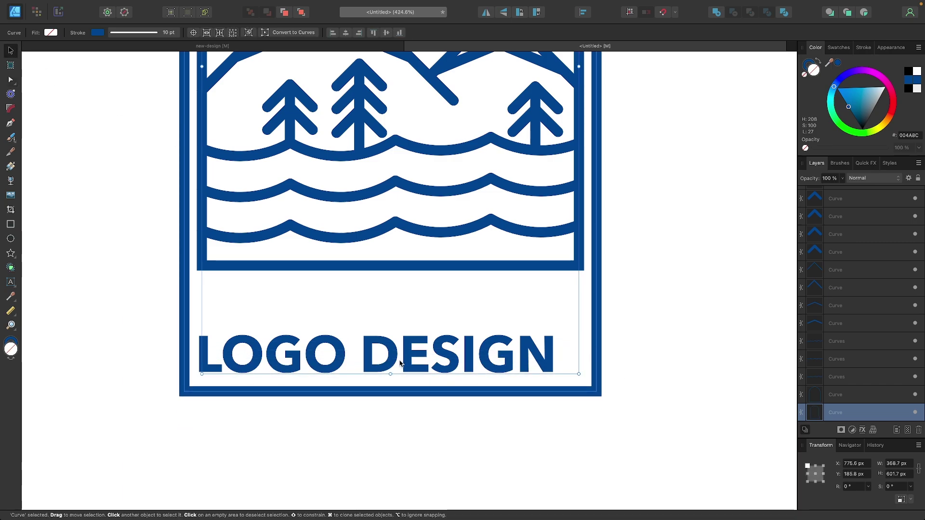
key("super+z")
key("super+z")
key("super+shift+z")
key("super+shift+z")
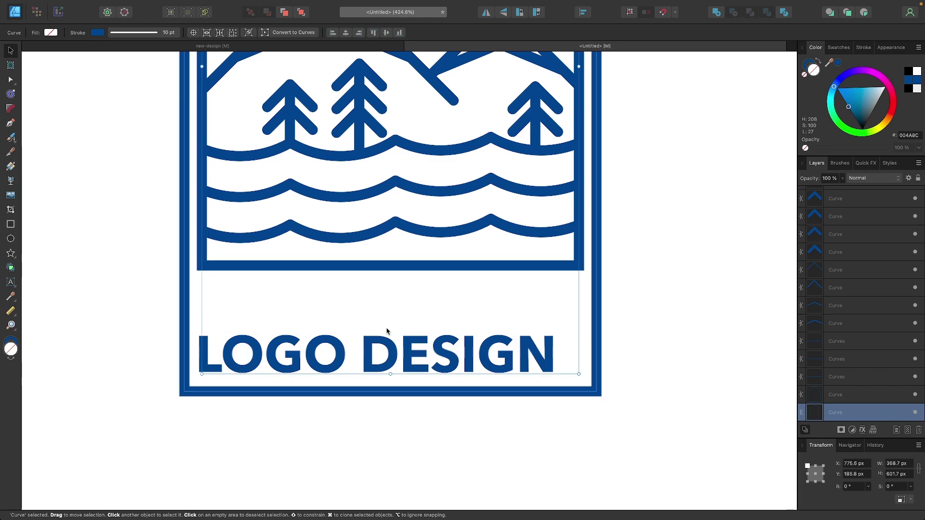
Step: Move the LOGO DESIGN text up close beneath the inner frame and enlarge it to 54.4 pt, spanning the inner frame's width
left_click(367, 340)
left_click_drag(368, 340, 365, 292)
left_click_drag(550, 320, 578, 333)
key("Down")
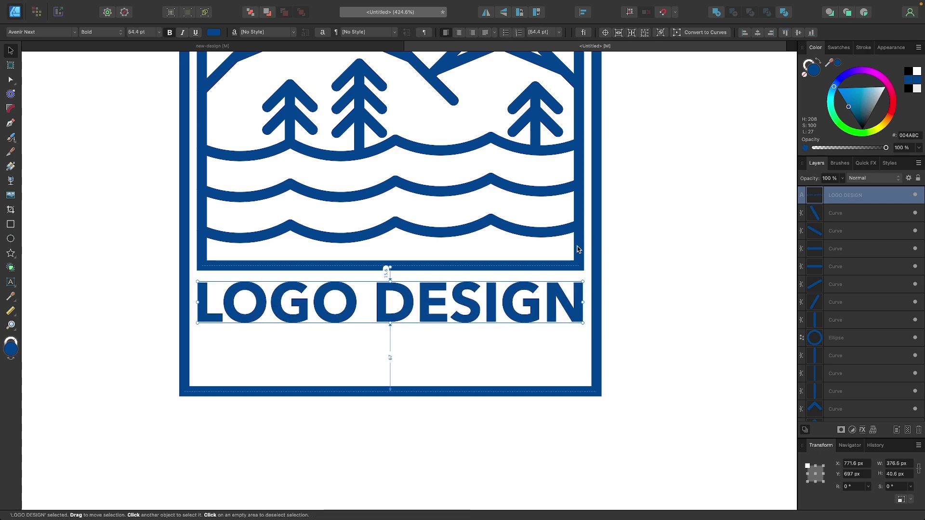
Step: Move the outer frame's two bottom nodes up about 46 px to close the gap below the text, and deselect the frame
left_click(482, 400)
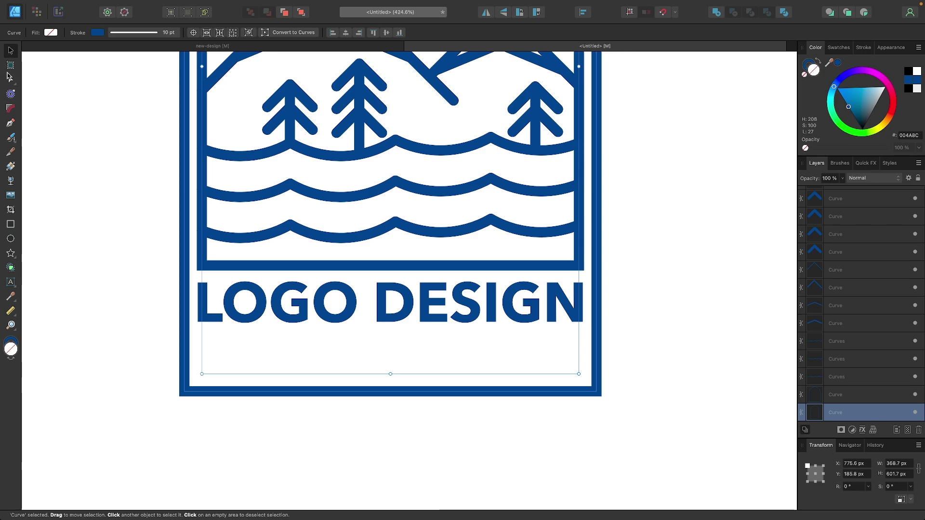
left_click(9, 77)
left_click_drag(681, 423, 195, 369)
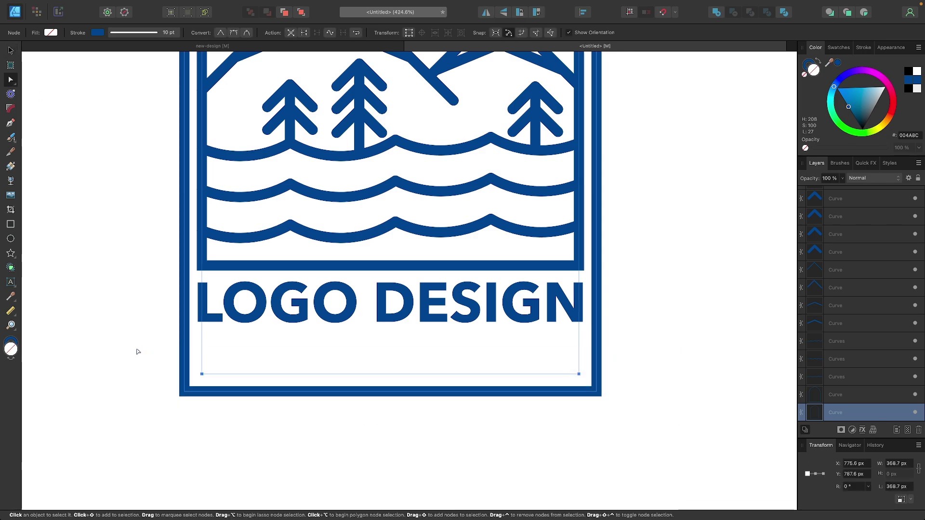
left_click_drag(578, 374, 581, 331)
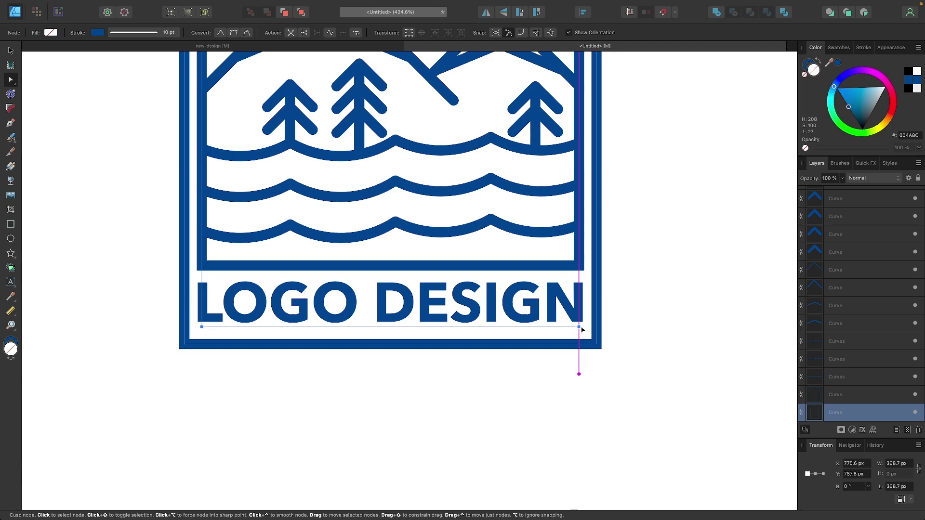
key("super+0")
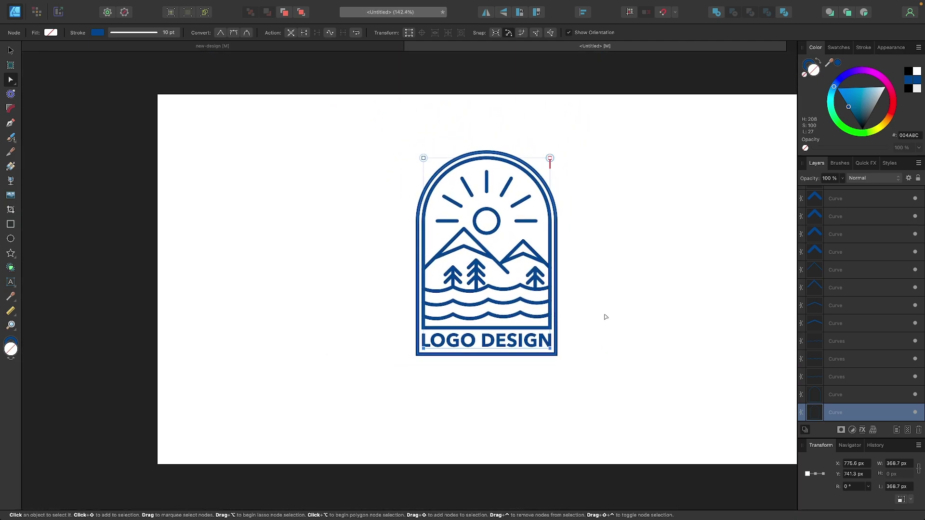
left_click(604, 316)
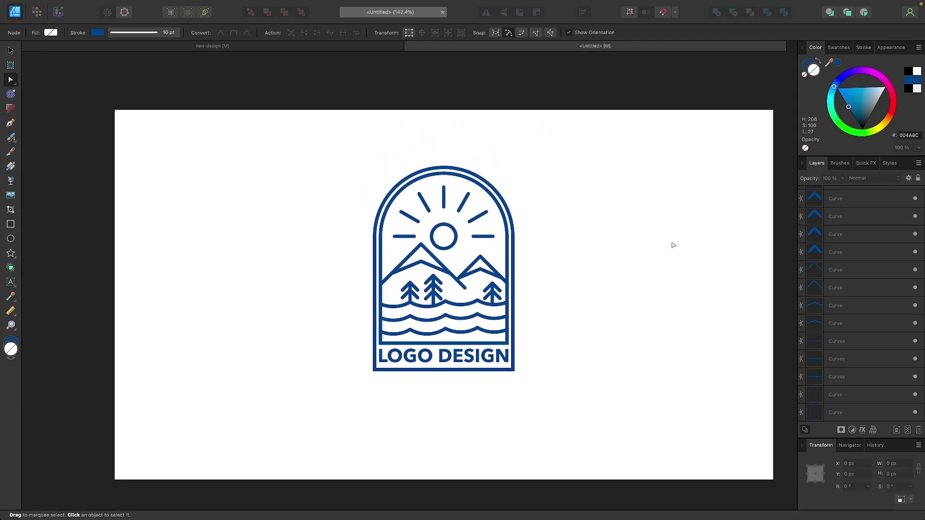